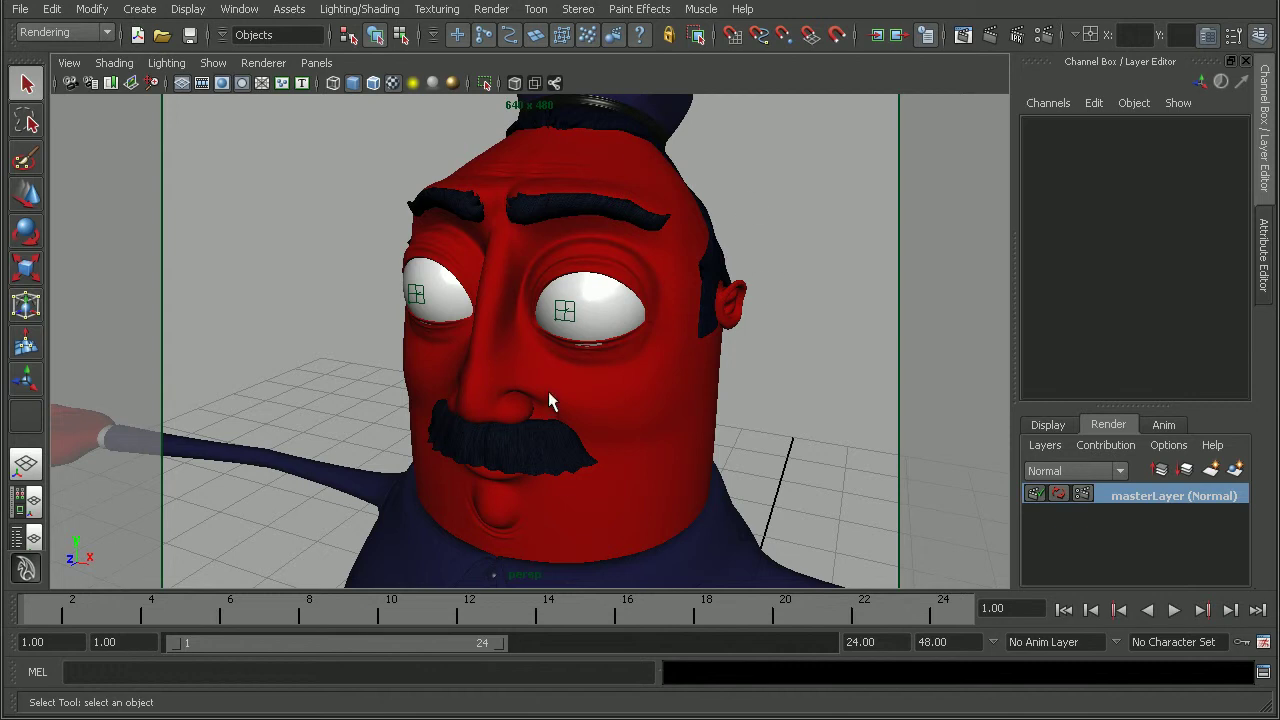
- Open the Hypershade with both its material tabs and work area shown, and enlarge it to fill the view
left_click(26, 537)
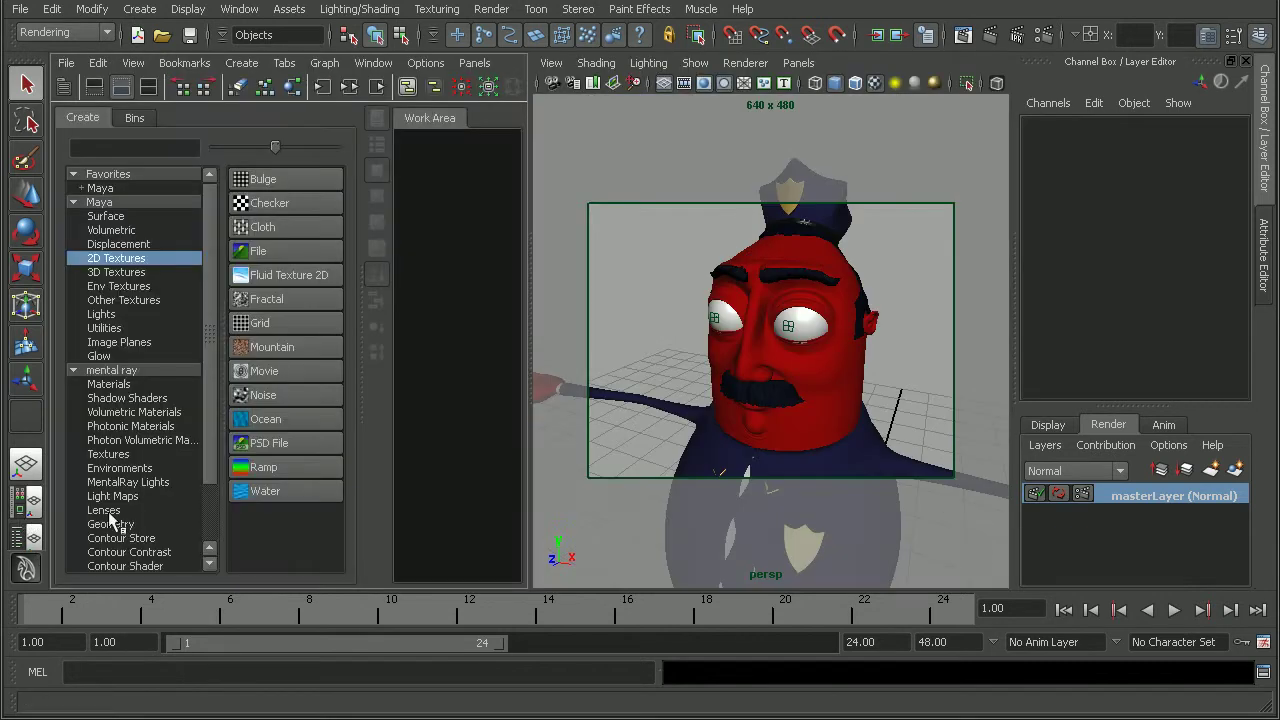
left_click(148, 86)
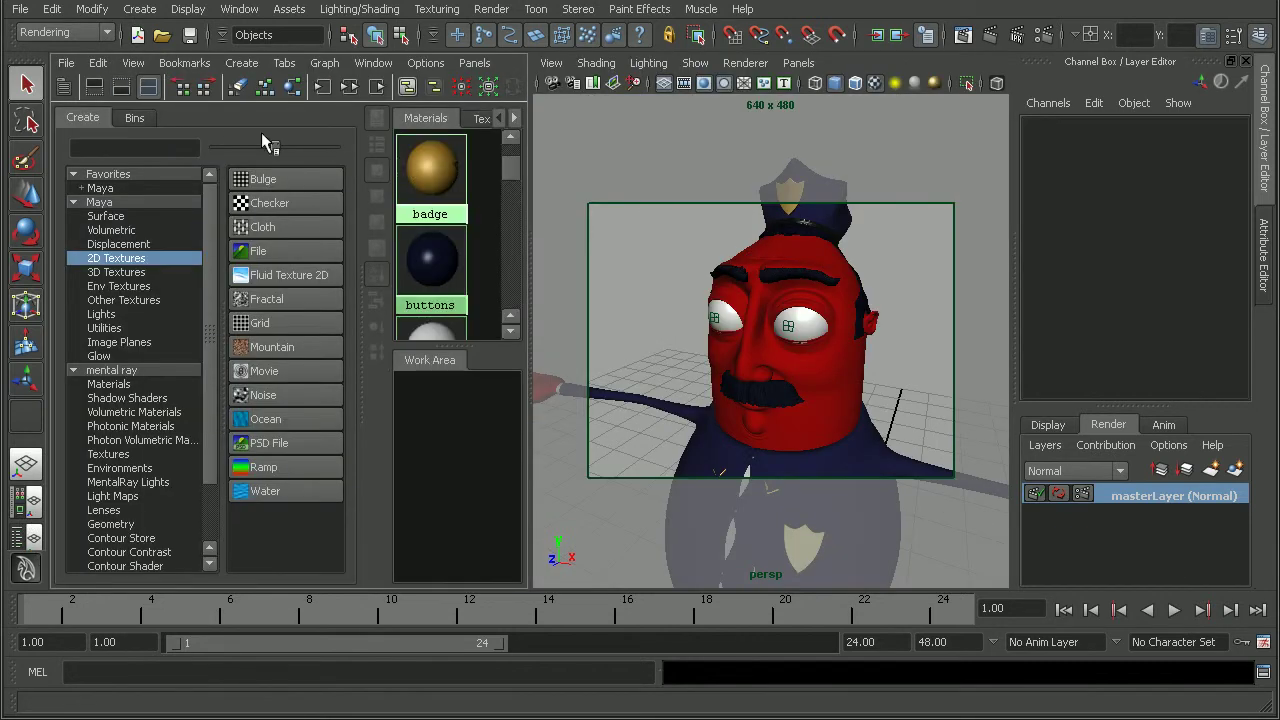
key("space")
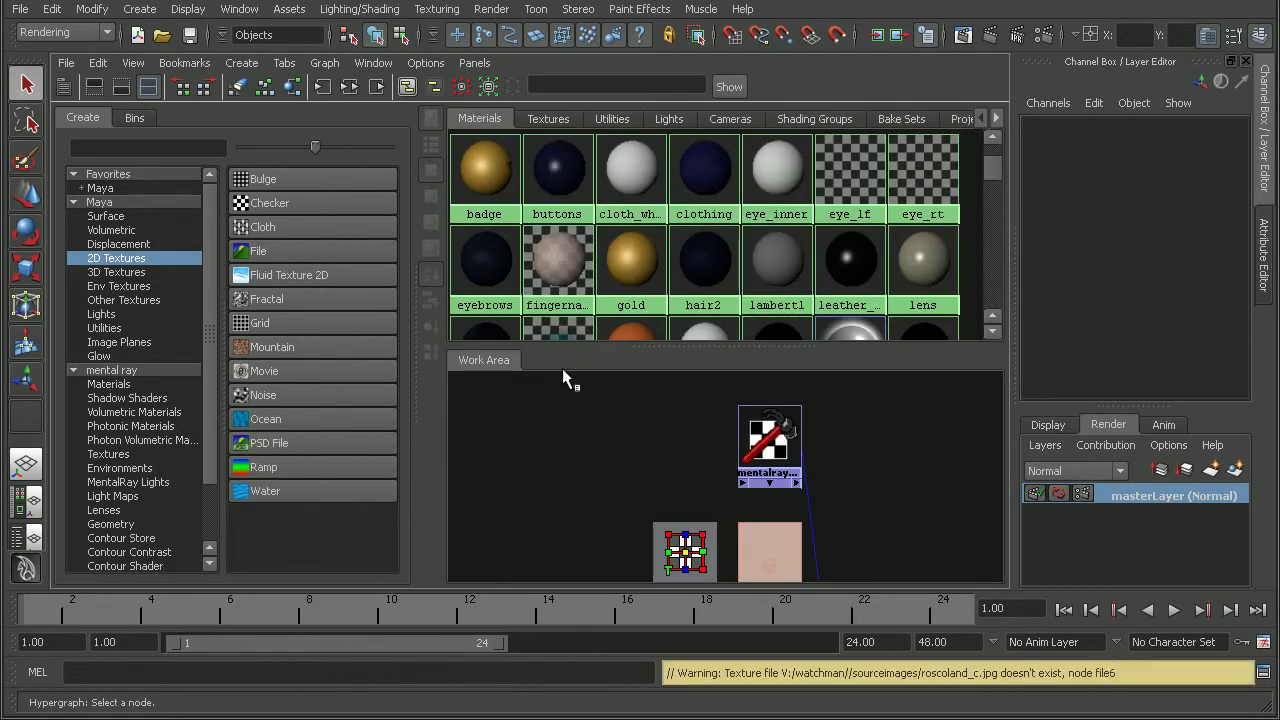
- Select the watchman_head_skin shader node in the graphed shading network
left_click_drag(994, 173, 994, 186)
middle_click_drag(899, 472, 820, 374, "alt")
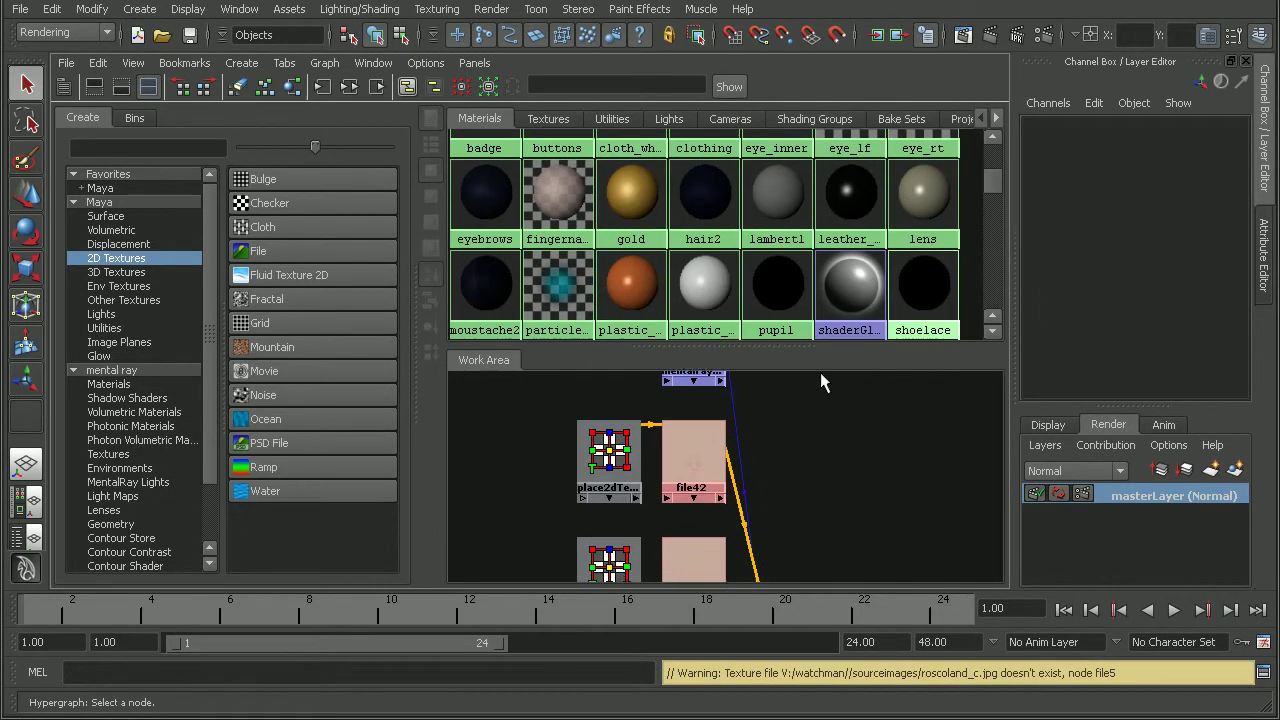
middle_click_drag(848, 532, 860, 492, "alt")
right_click_drag(860, 492, 823, 502, "alt")
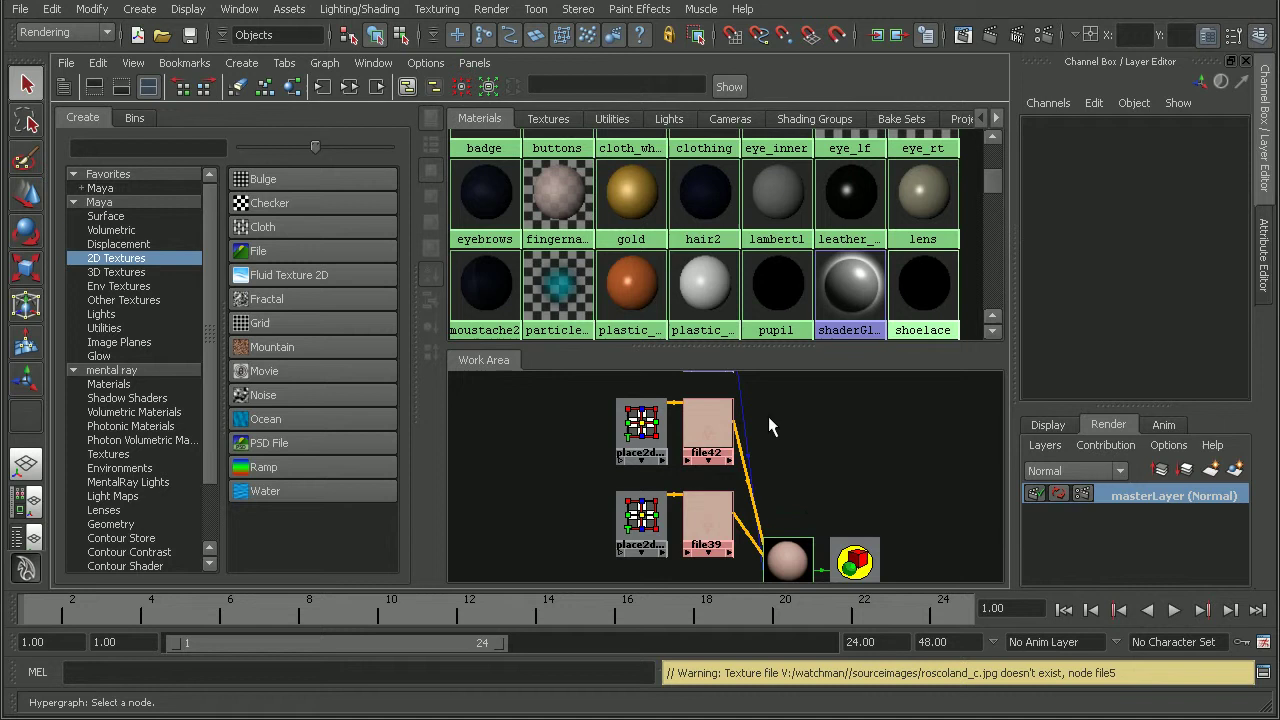
scroll(824, 450, "down", 1)
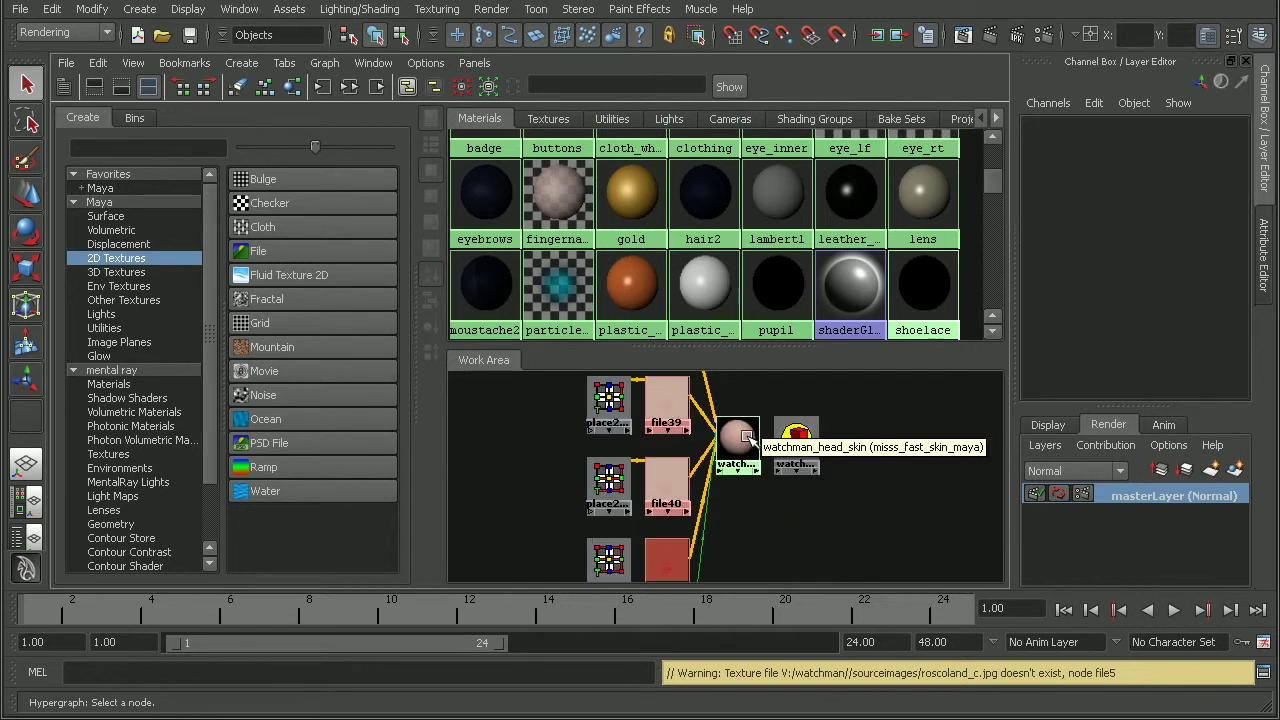
left_click(738, 440)
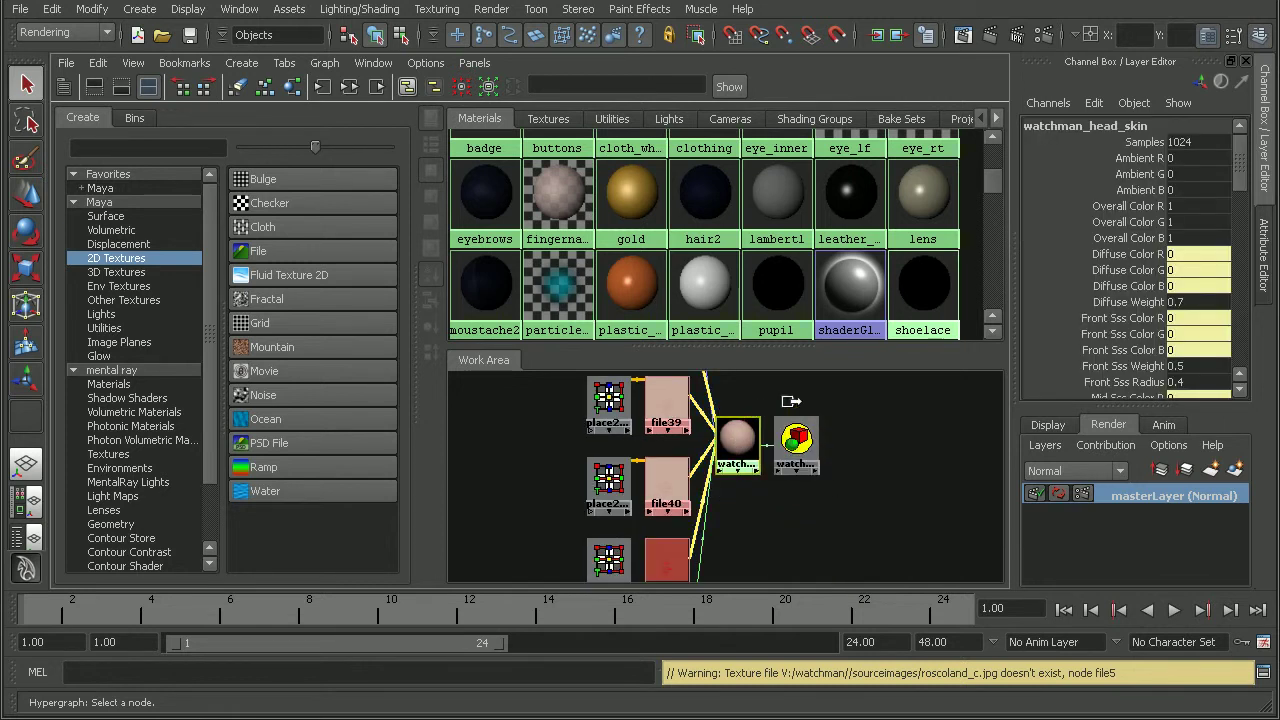
middle_click_drag(791, 401, 833, 428, "alt")
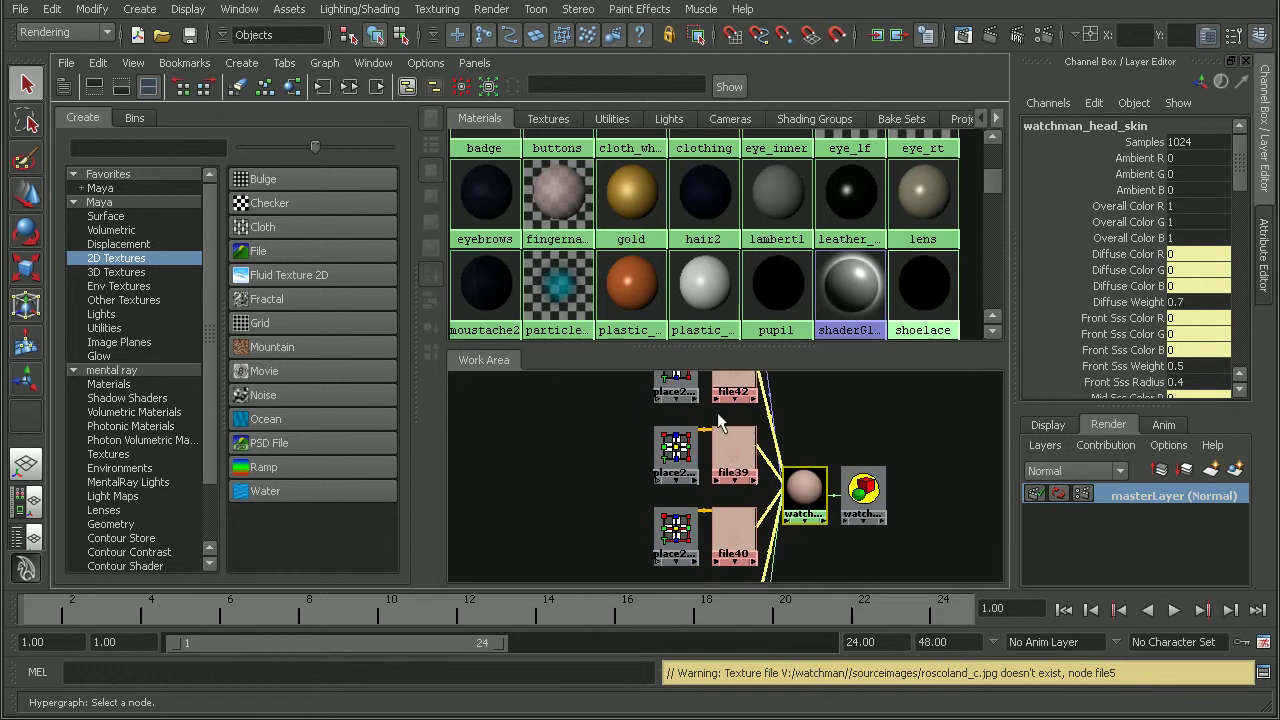
- Check which image files are assigned to the head shader's file42, file39, file40 and file41 texture nodes
double_click(733, 388)
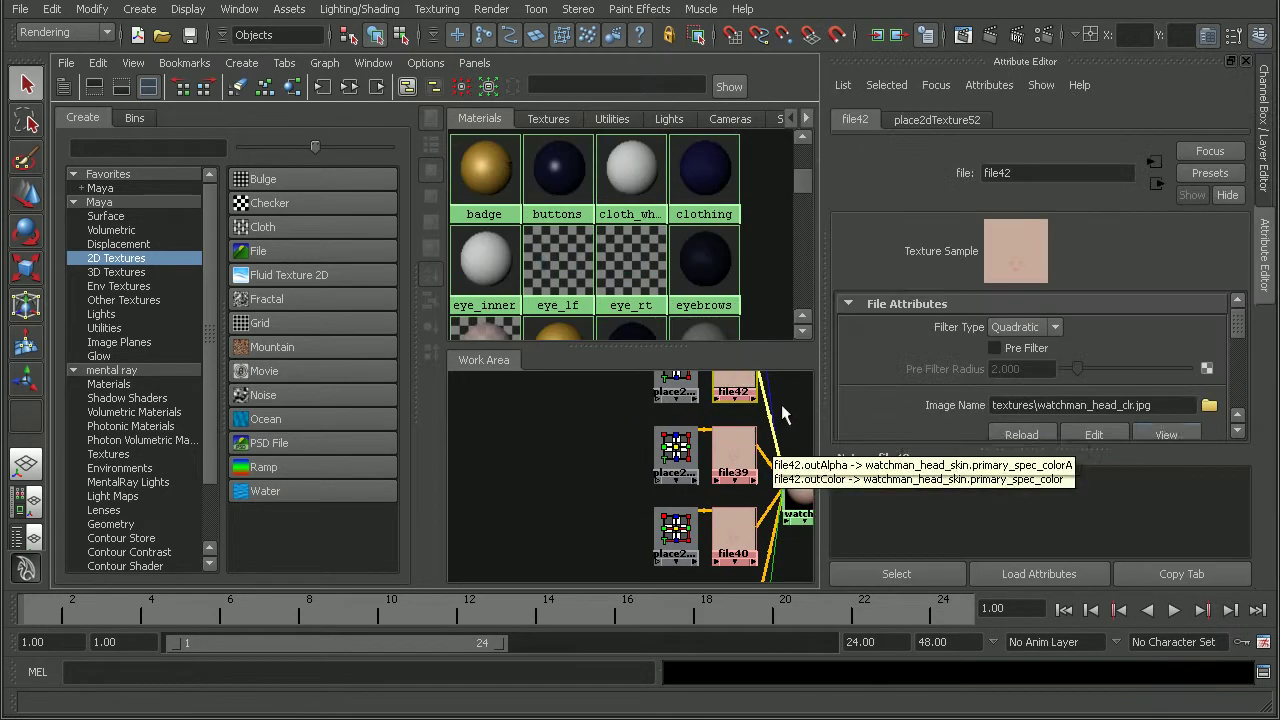
left_click_drag(1176, 405, 992, 405)
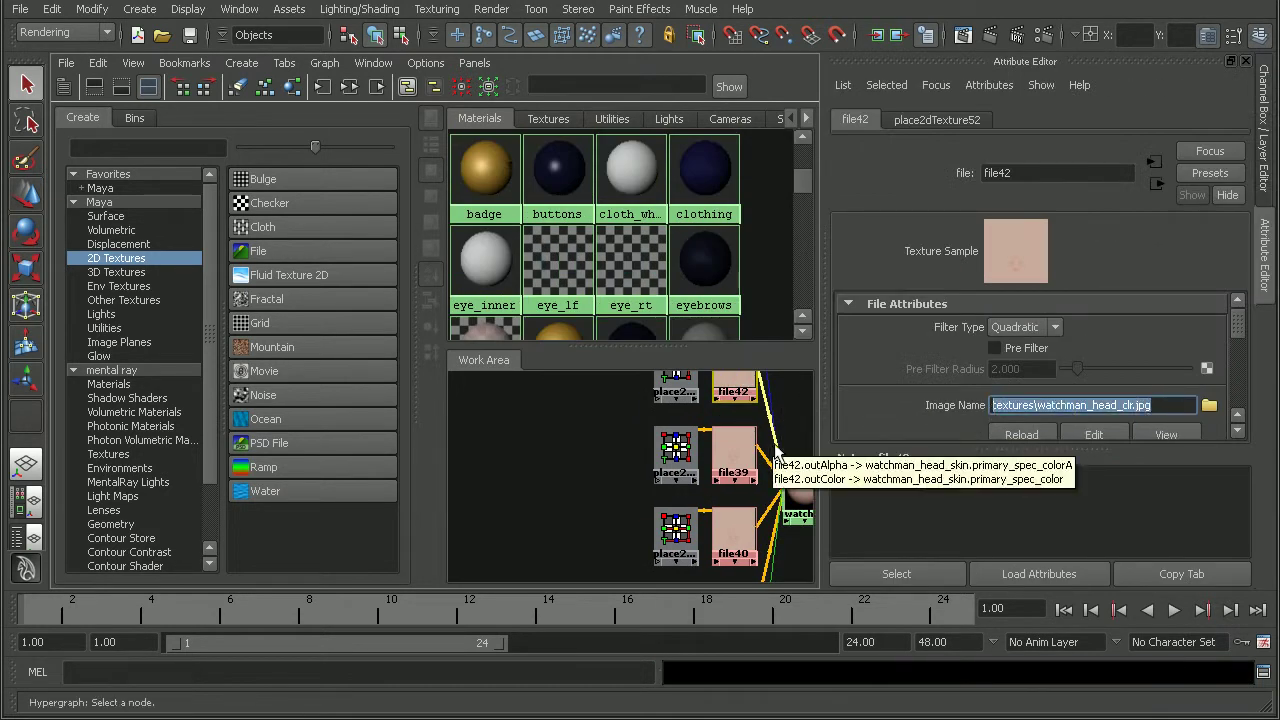
left_click(743, 452)
left_click(733, 535)
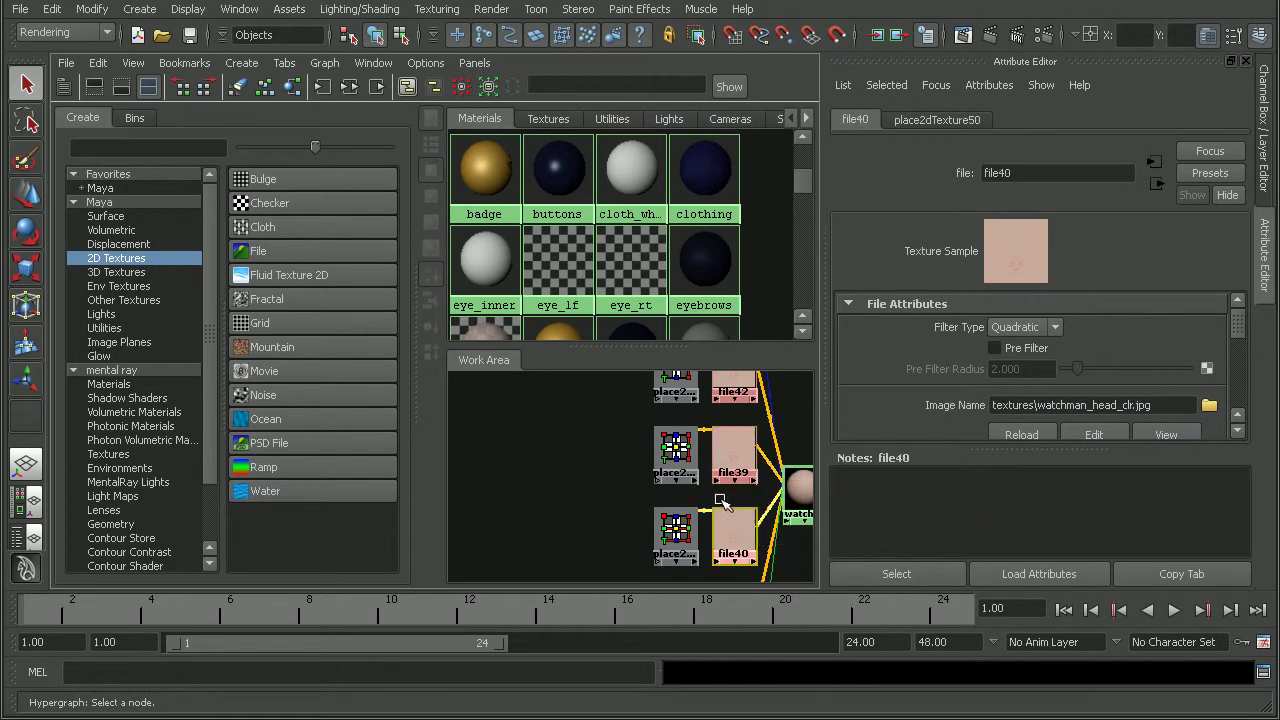
middle_click_drag(715, 564, 655, 558, "alt")
left_click(655, 558)
middle_click_drag(733, 430, 695, 512, "alt")
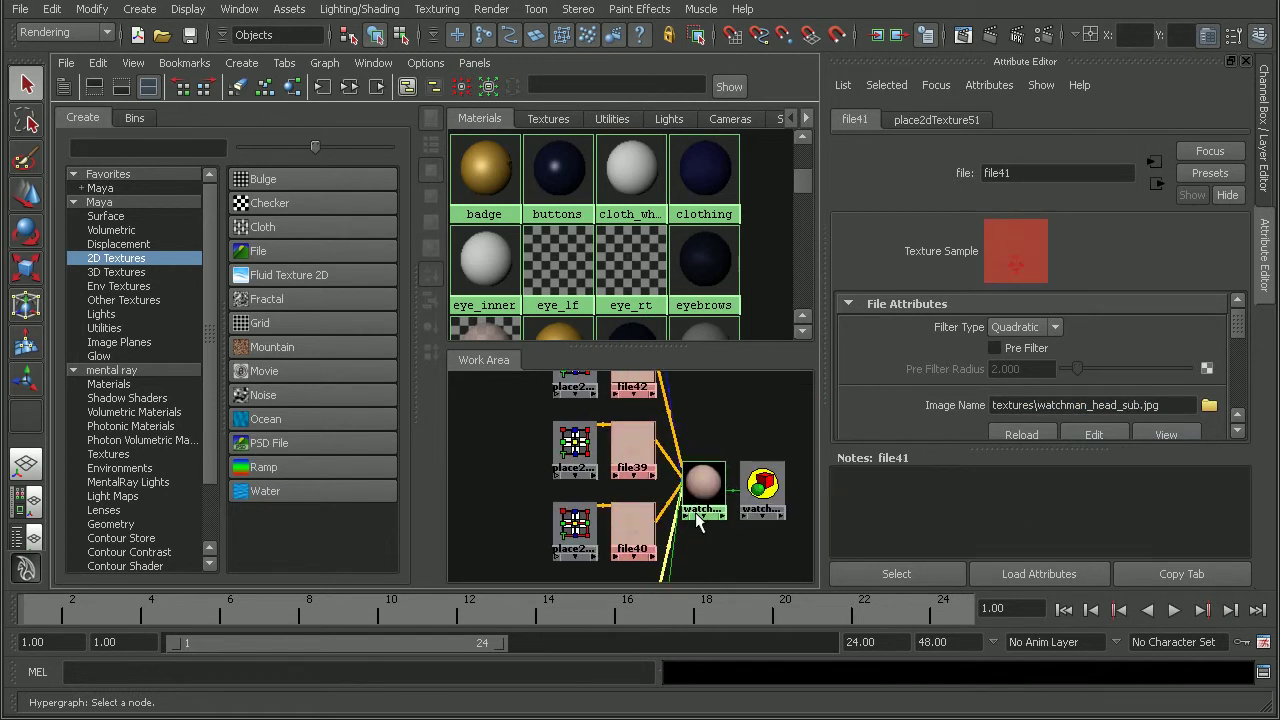
- Enlarge the perspective view of the character's head and render the current frame with mental ray
key("space")
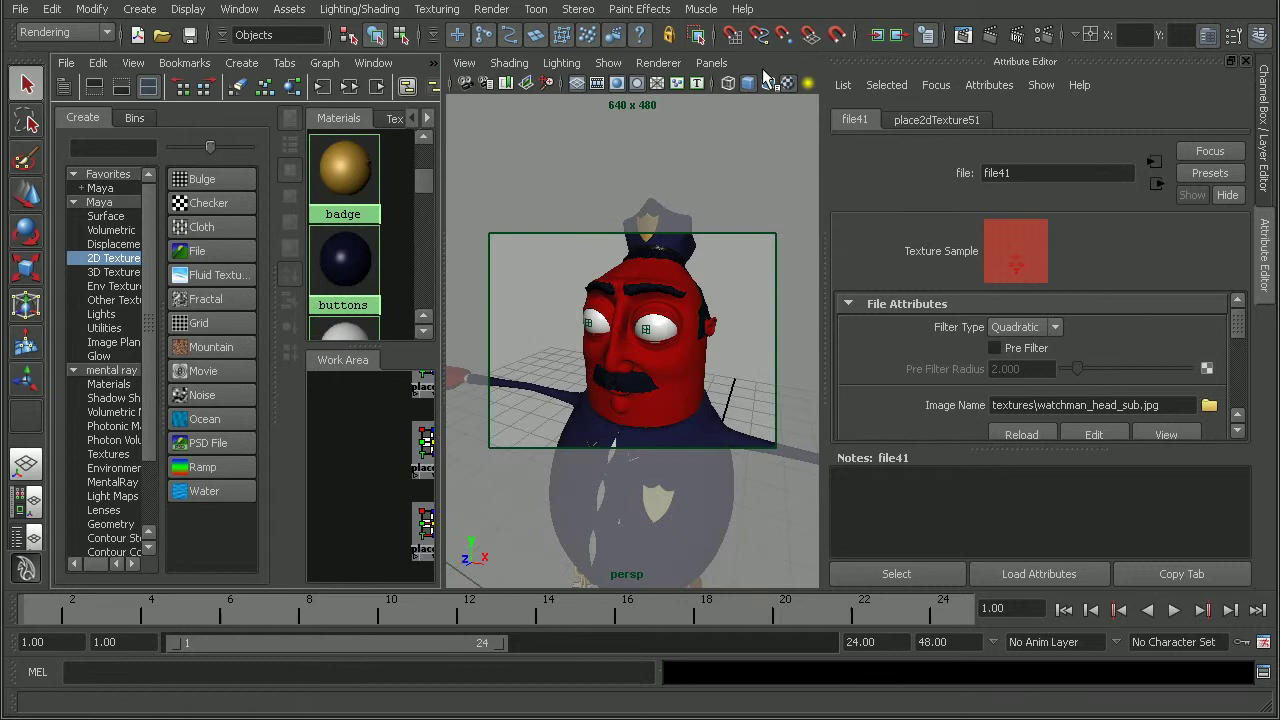
key("space")
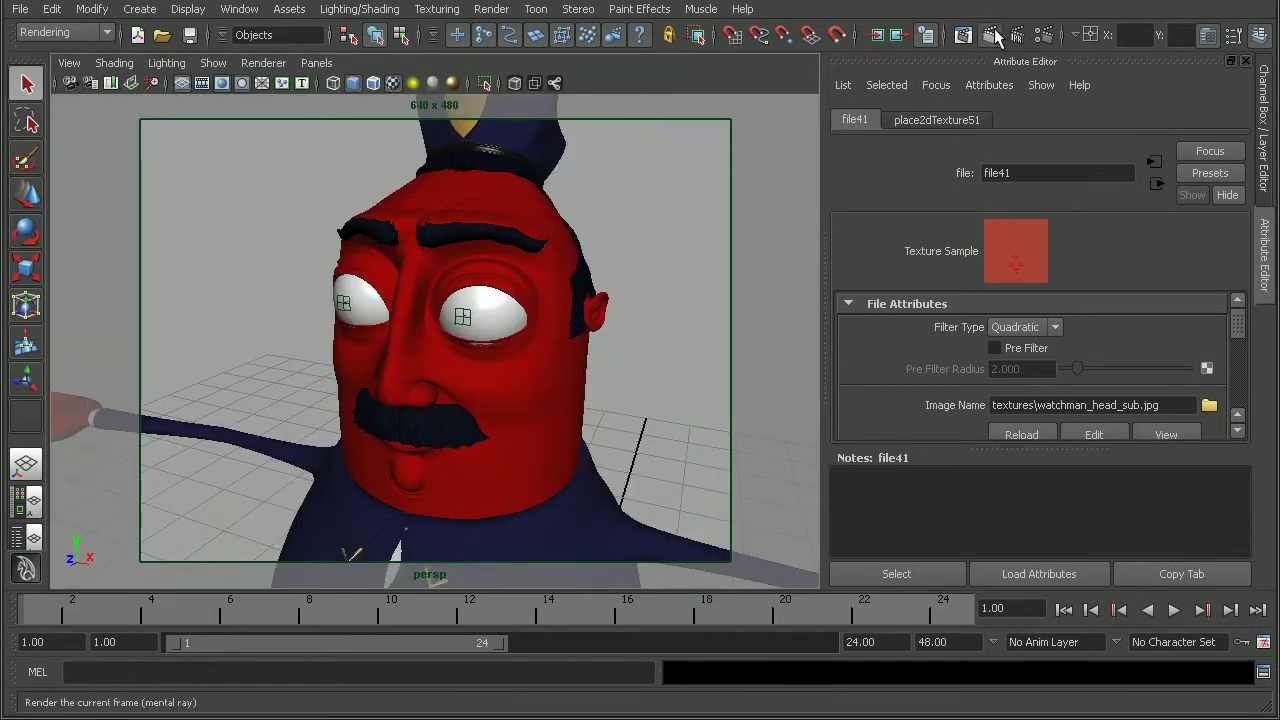
left_click(990, 35)
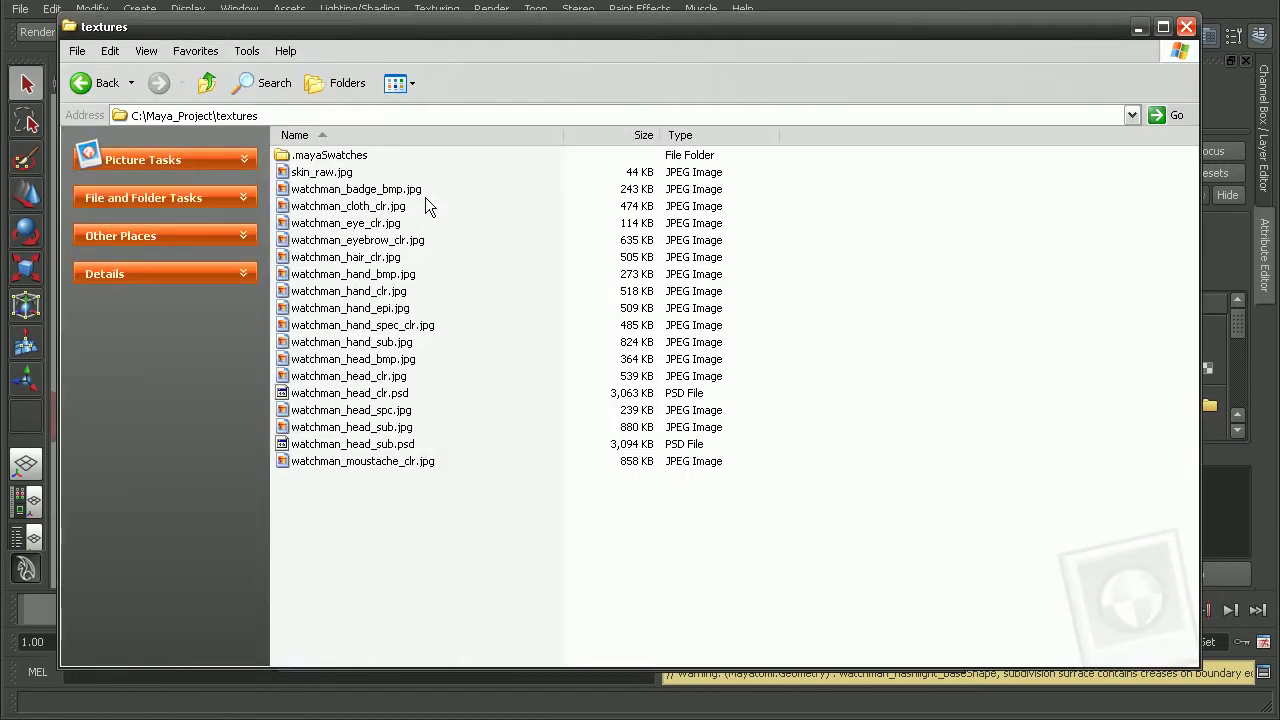
- In the C:\Maya_Project\textures folder, locate the JPG and PSD versions of watchman_head_clr and the watchman_head_sub PSD
left_click(335, 379)
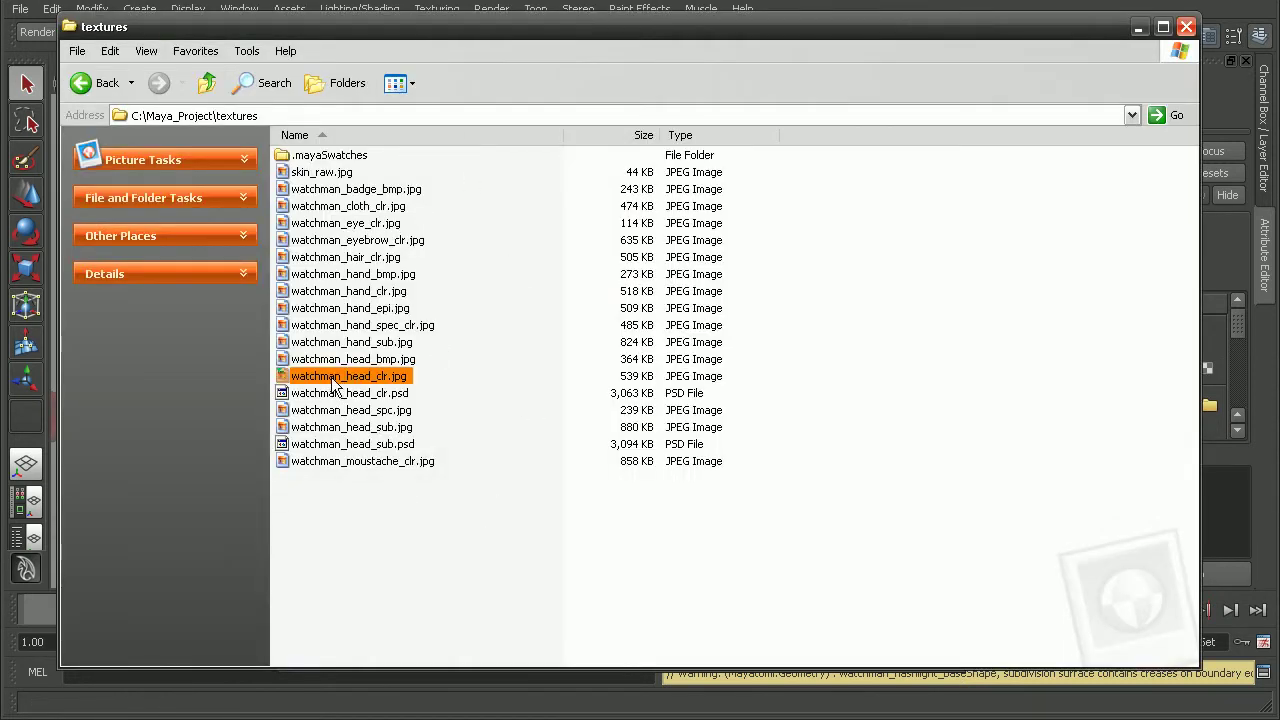
left_click(329, 394)
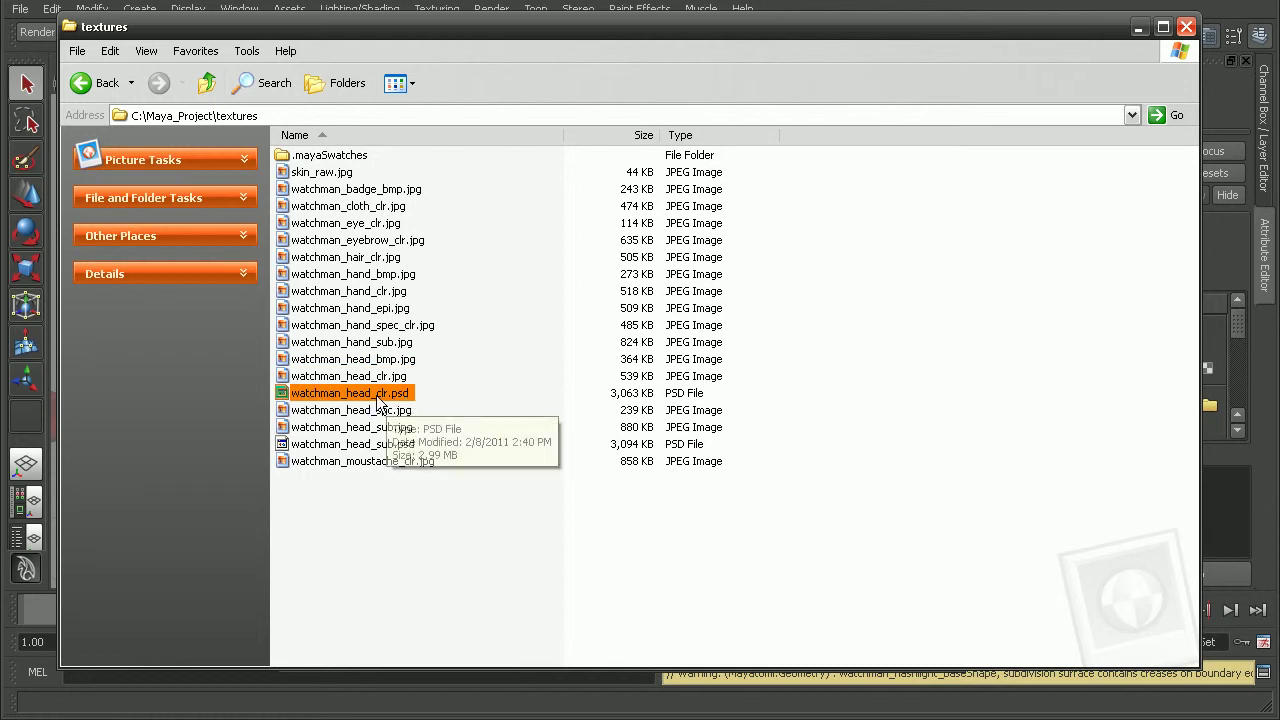
left_click(336, 379)
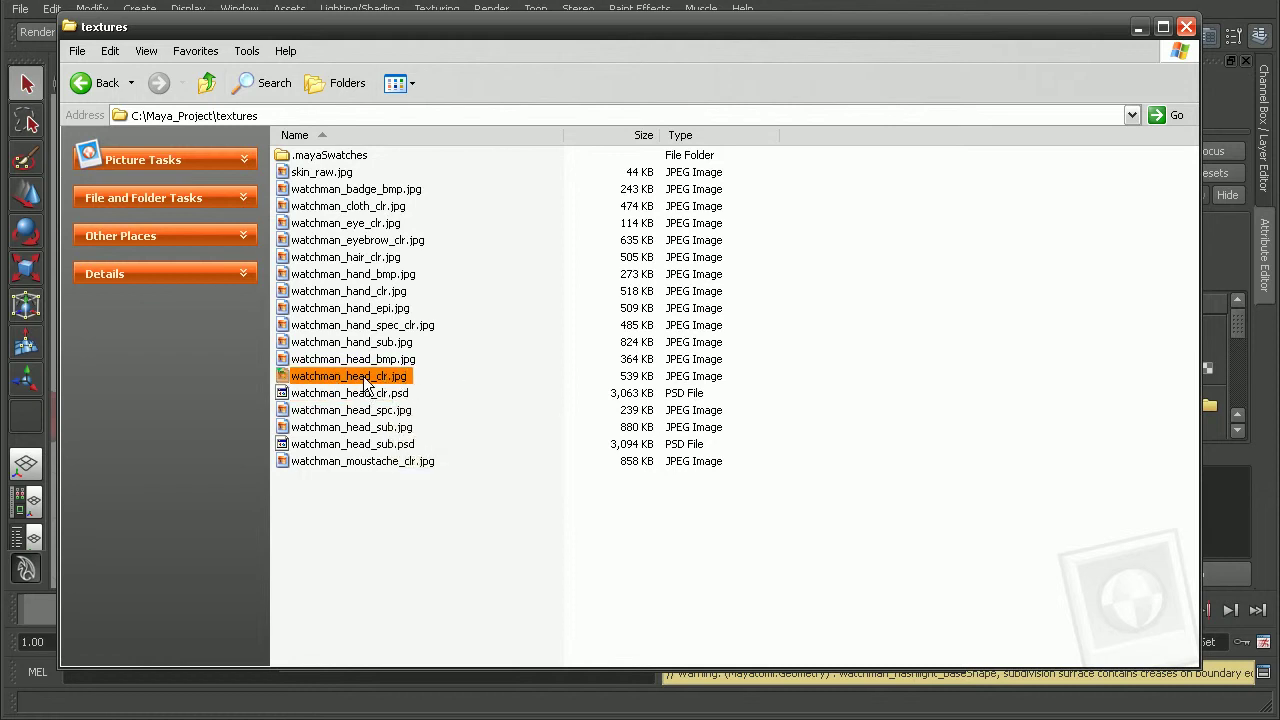
left_click(391, 445)
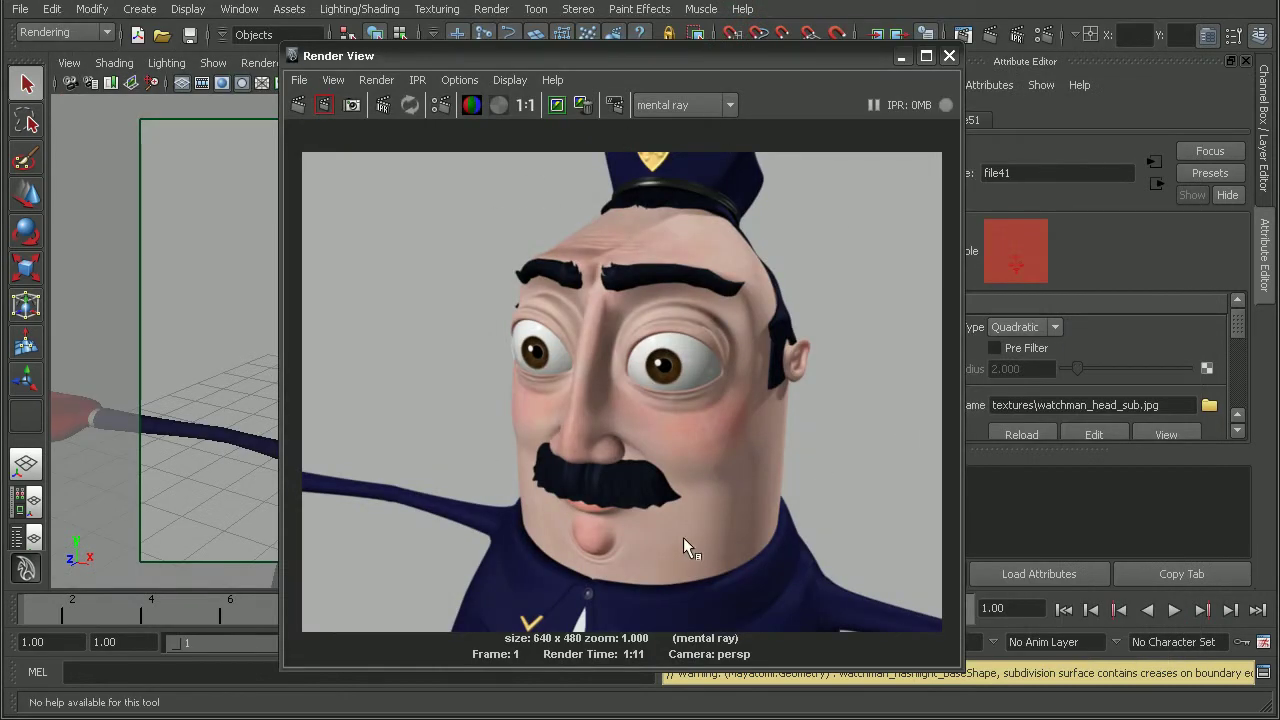
- Close the render window and enlarge the Hypershade so it shows only its work area, without the create bar
left_click(949, 55)
key("space")
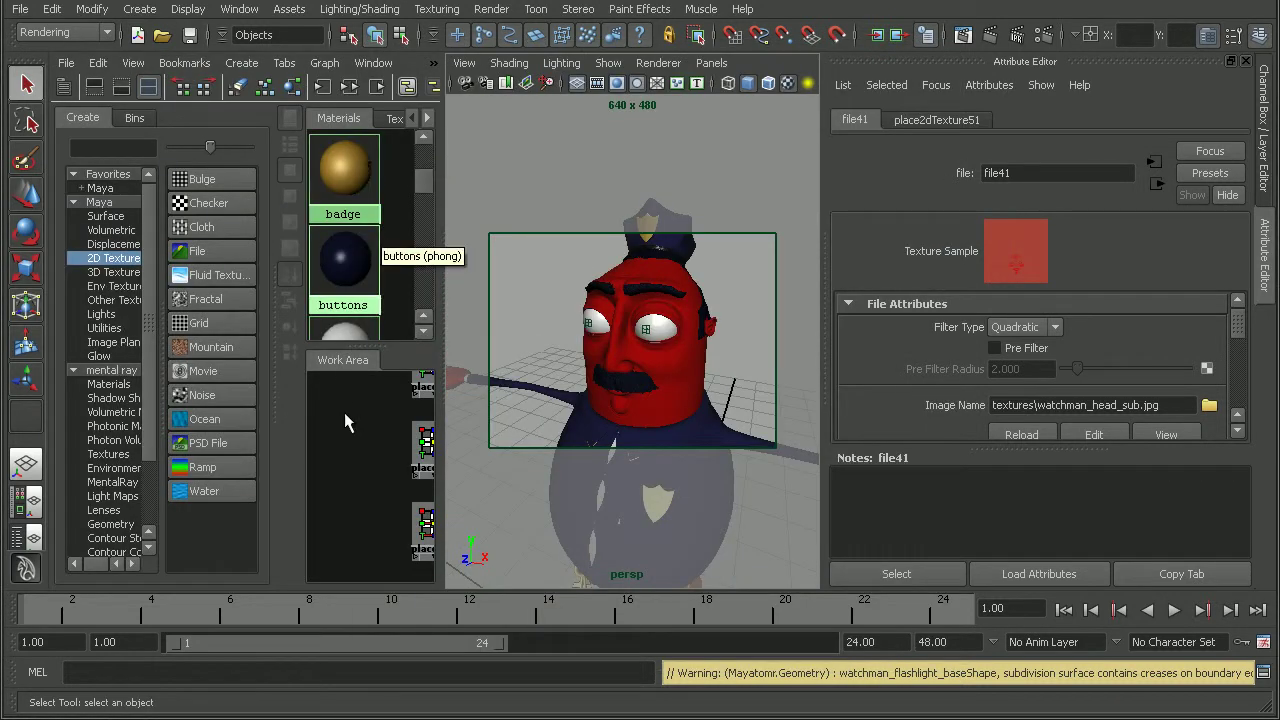
key("space")
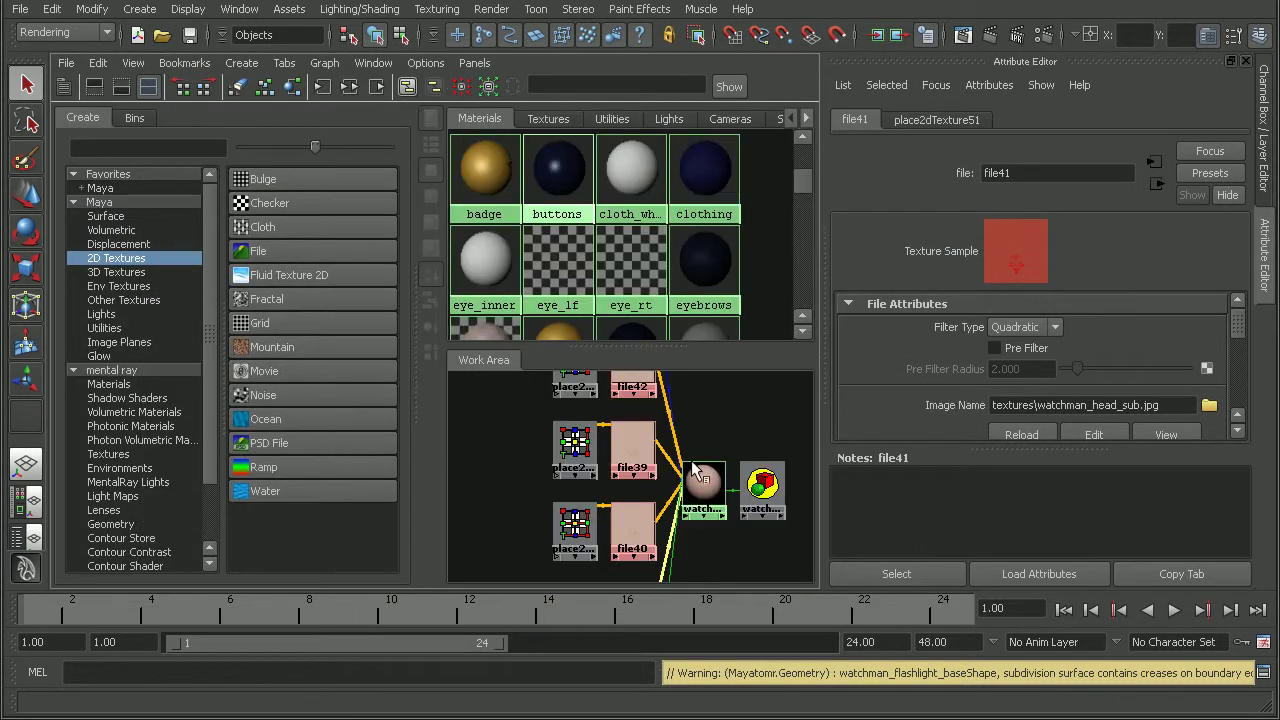
left_click(62, 87)
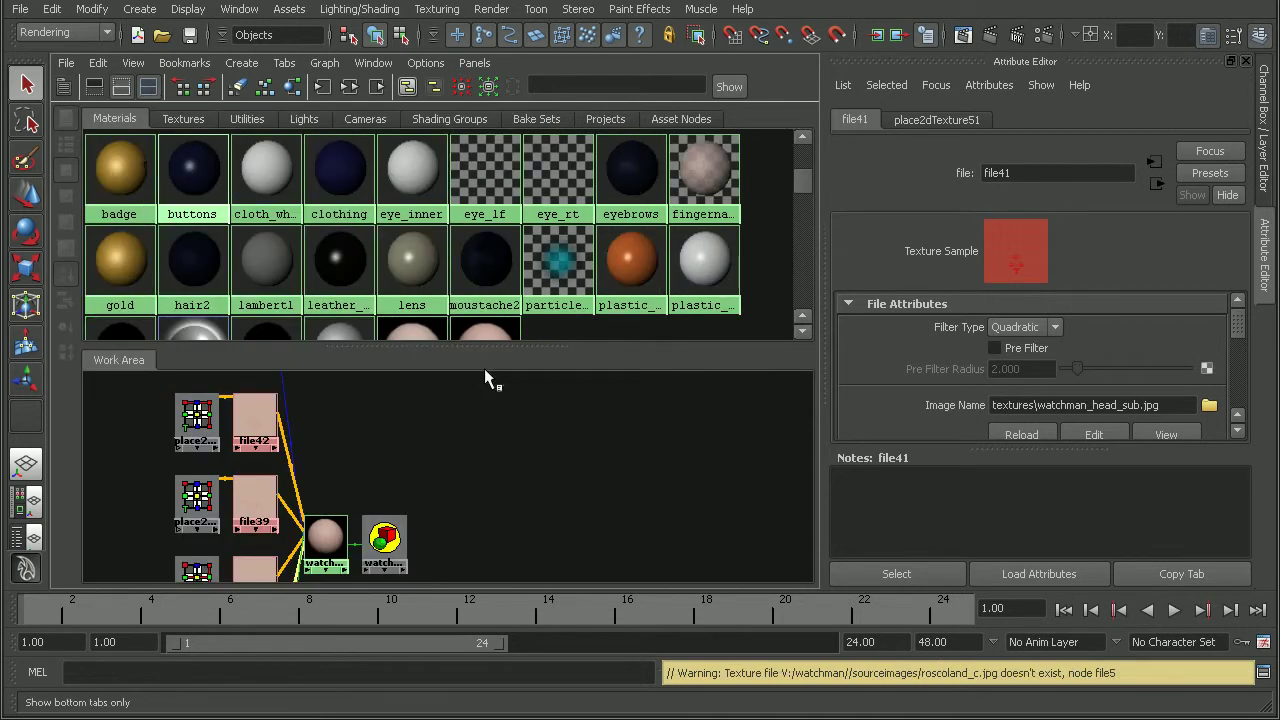
- Replace the image of the file42 texture node with watchman_head_clr.psd from the project's textures folder
left_click(378, 287)
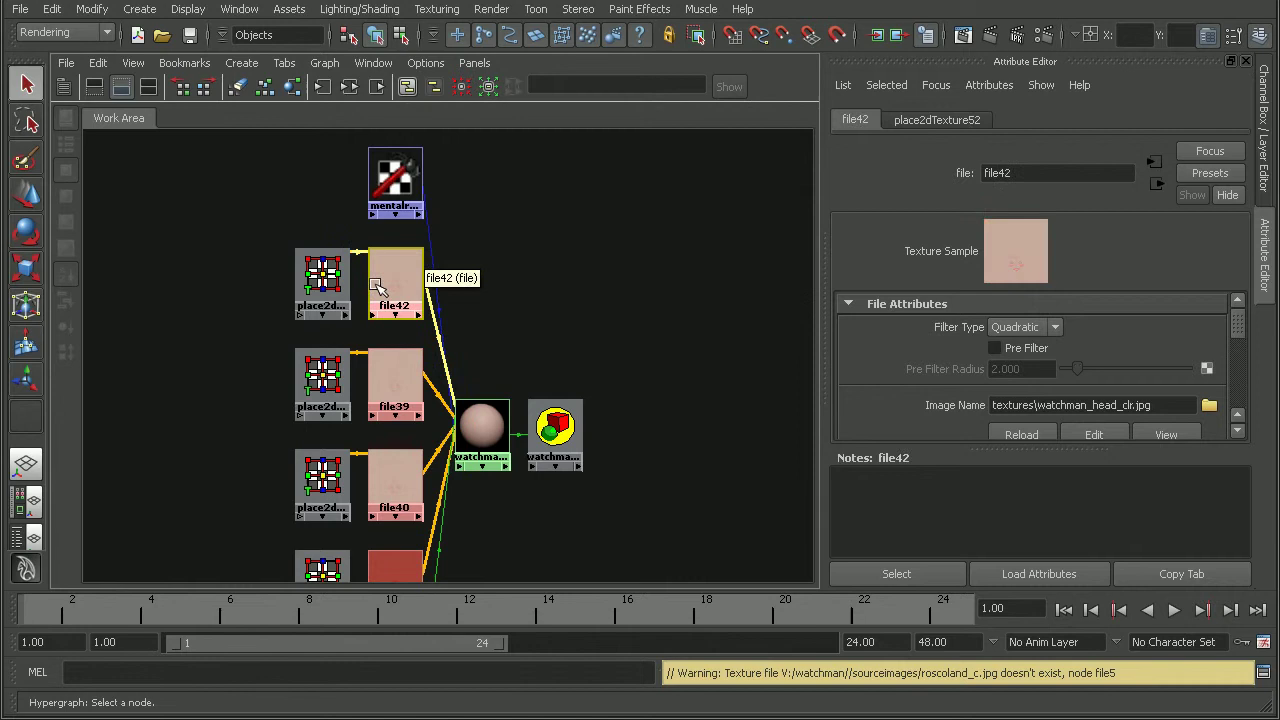
left_click_drag(1165, 405, 992, 405)
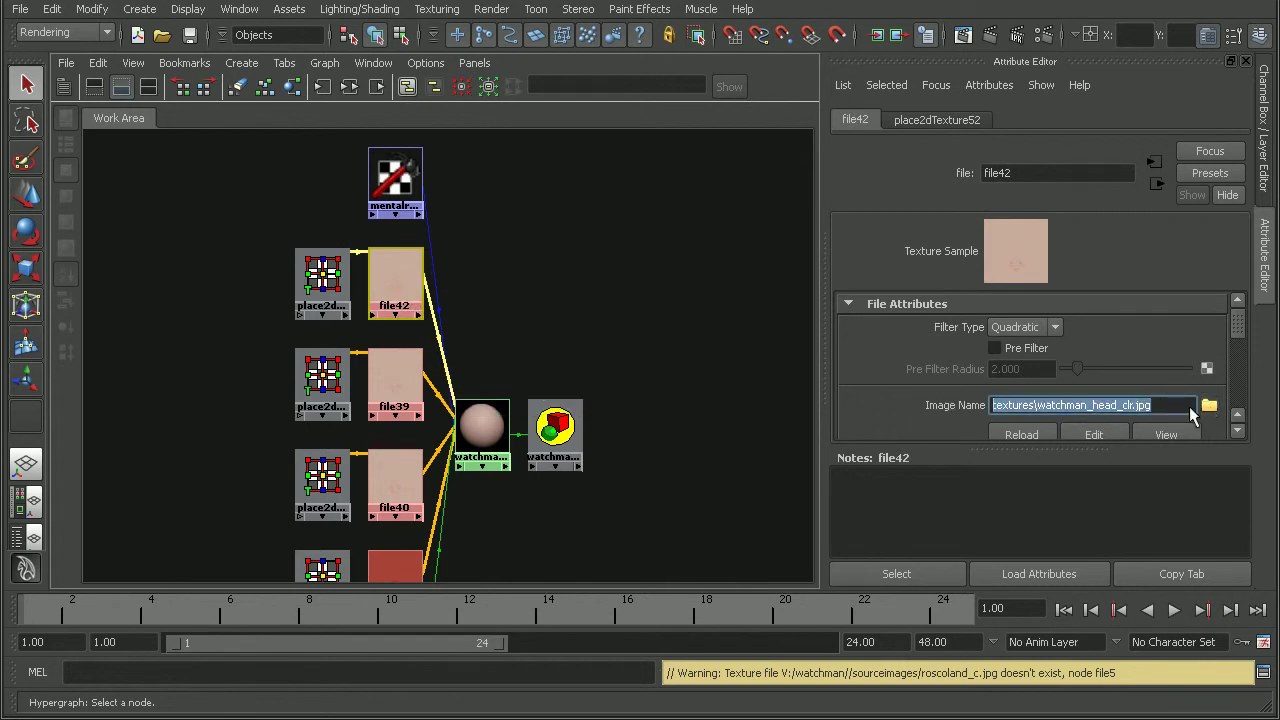
left_click(1209, 406)
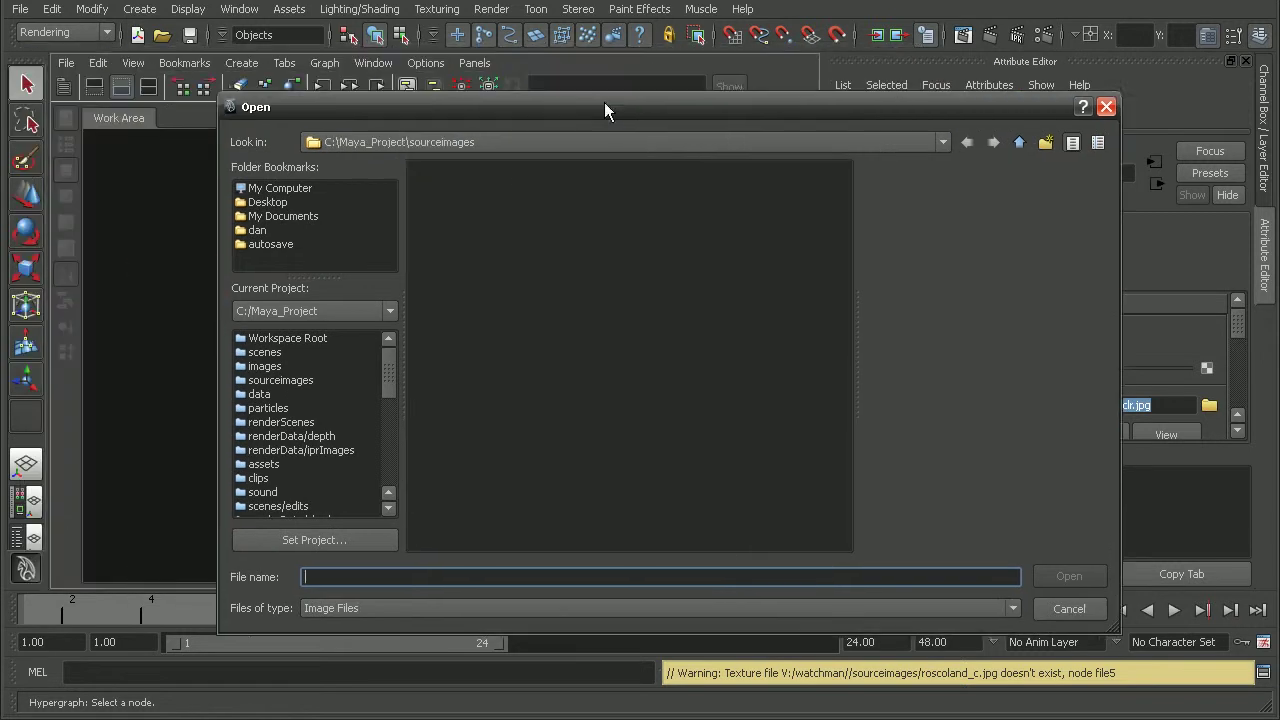
left_click(440, 144)
left_click(435, 180)
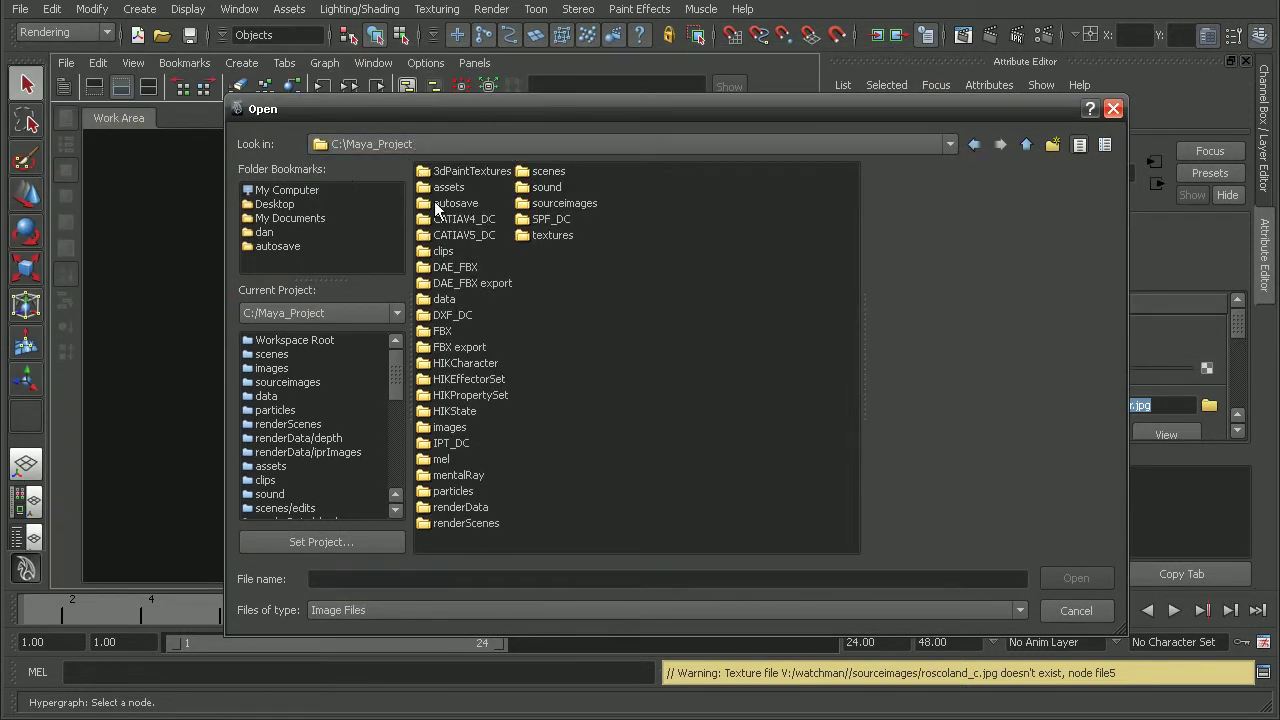
double_click(540, 234)
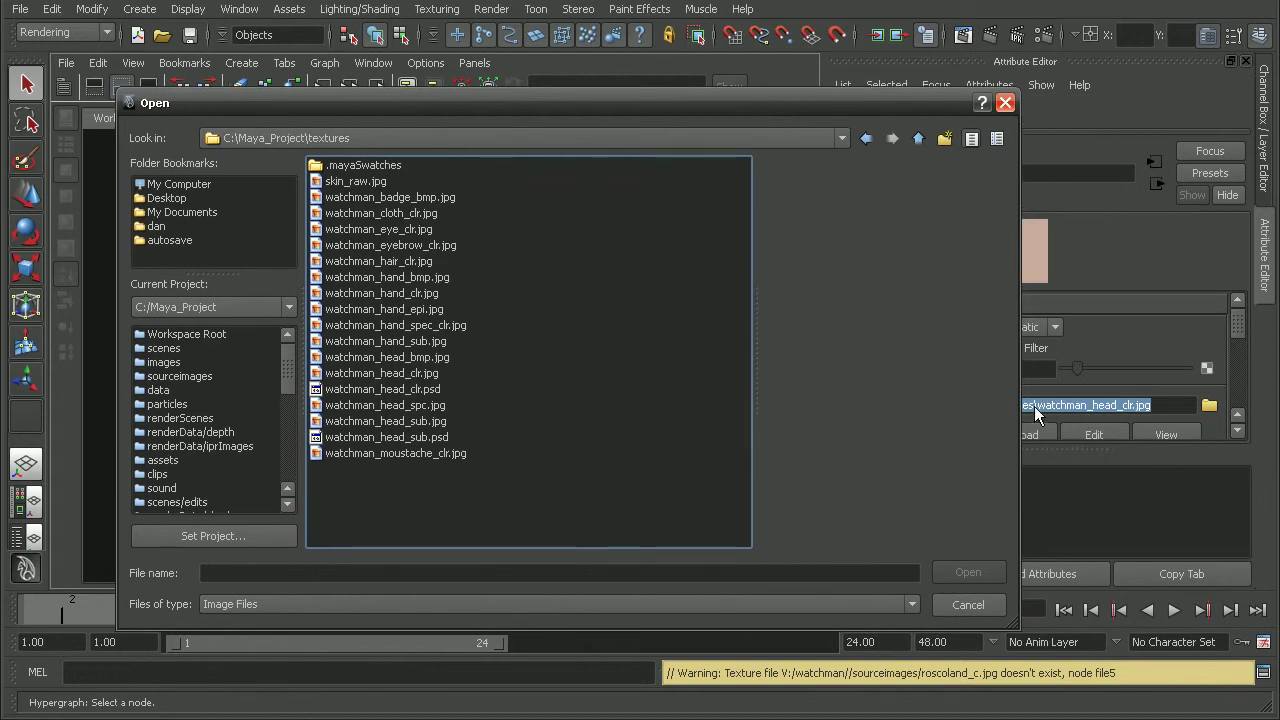
left_click(418, 390)
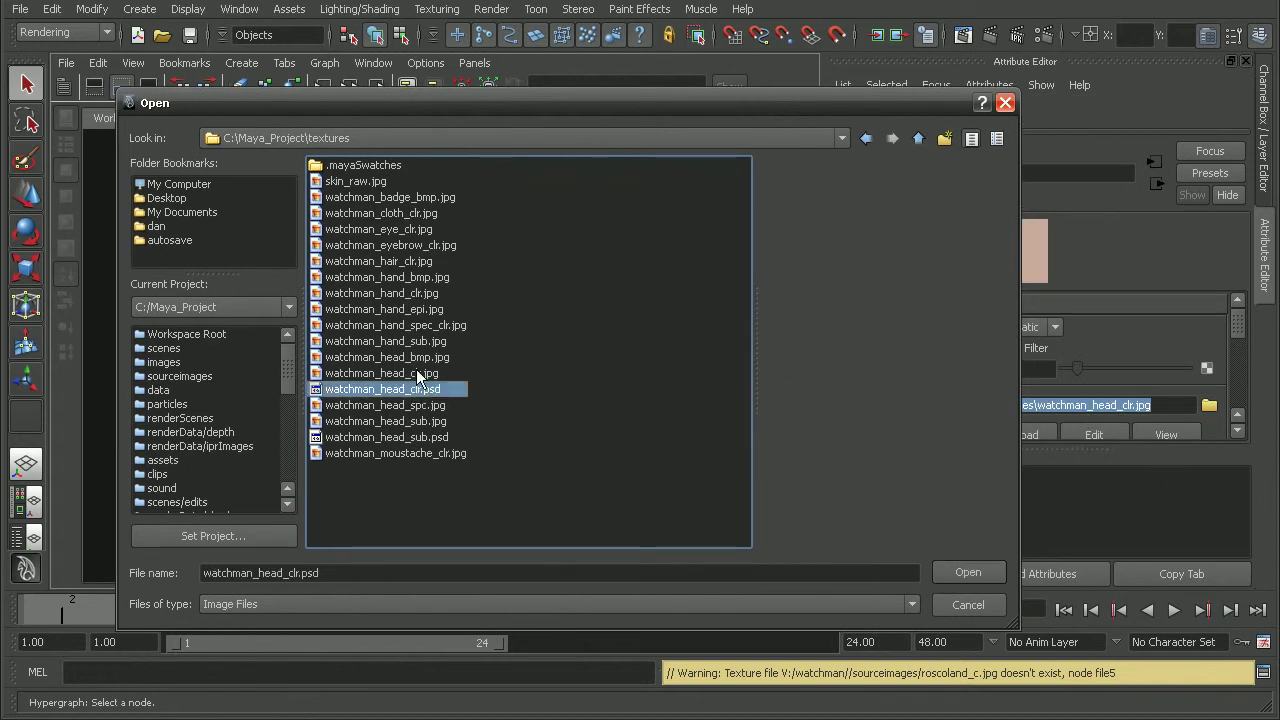
left_click(944, 569)
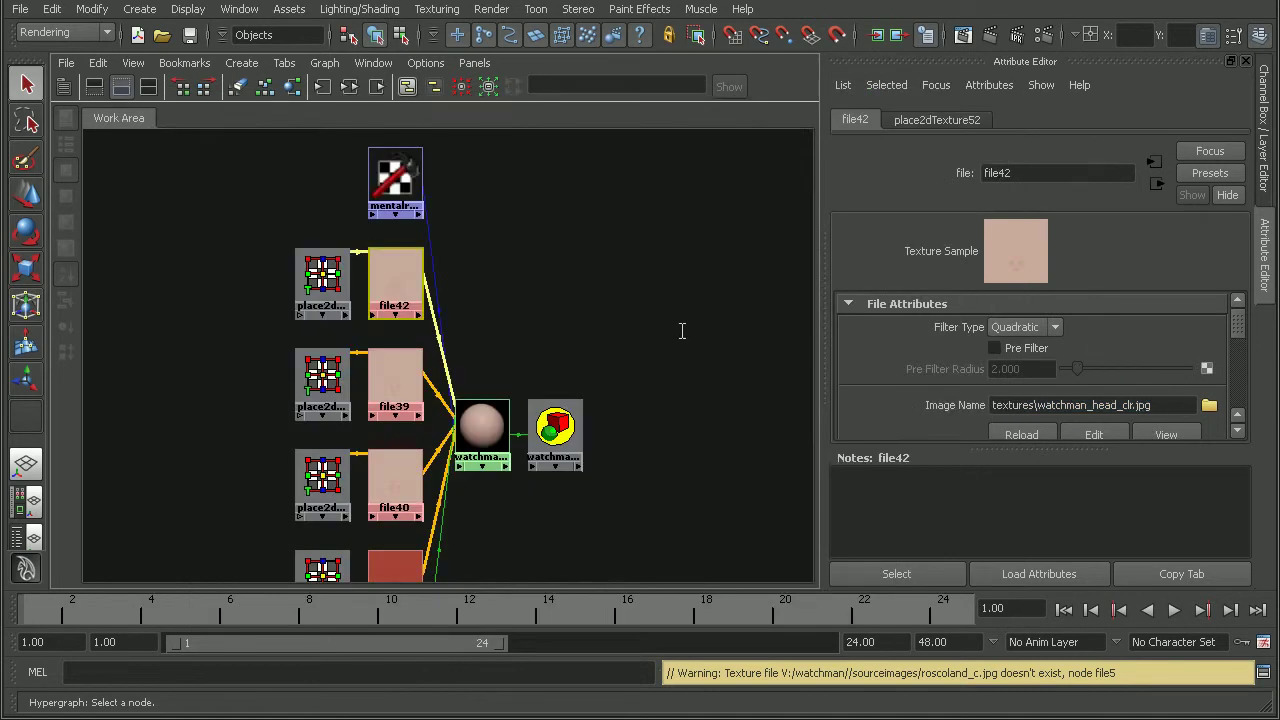
- Set the image name of the file39 texture node to textures\watchman_head_clr.psd
middle_click_drag(614, 338, 565, 263, "alt")
left_click(565, 263)
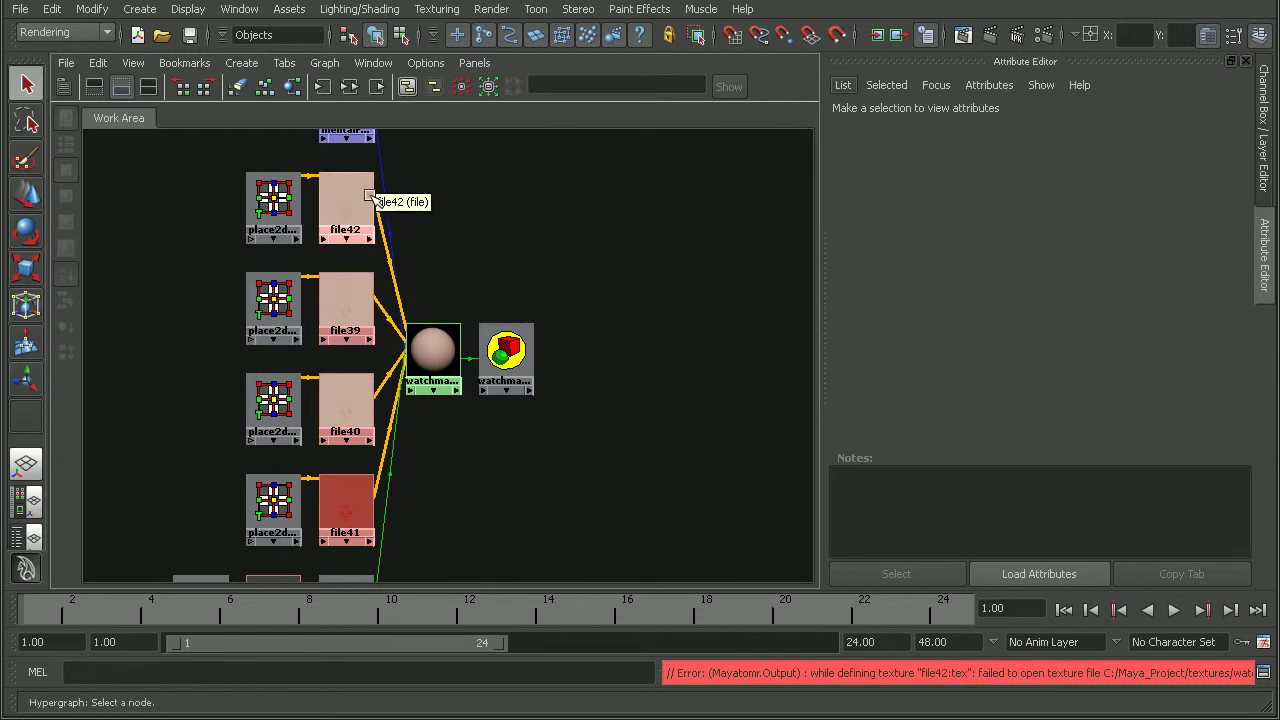
left_click(350, 203)
left_click(362, 300)
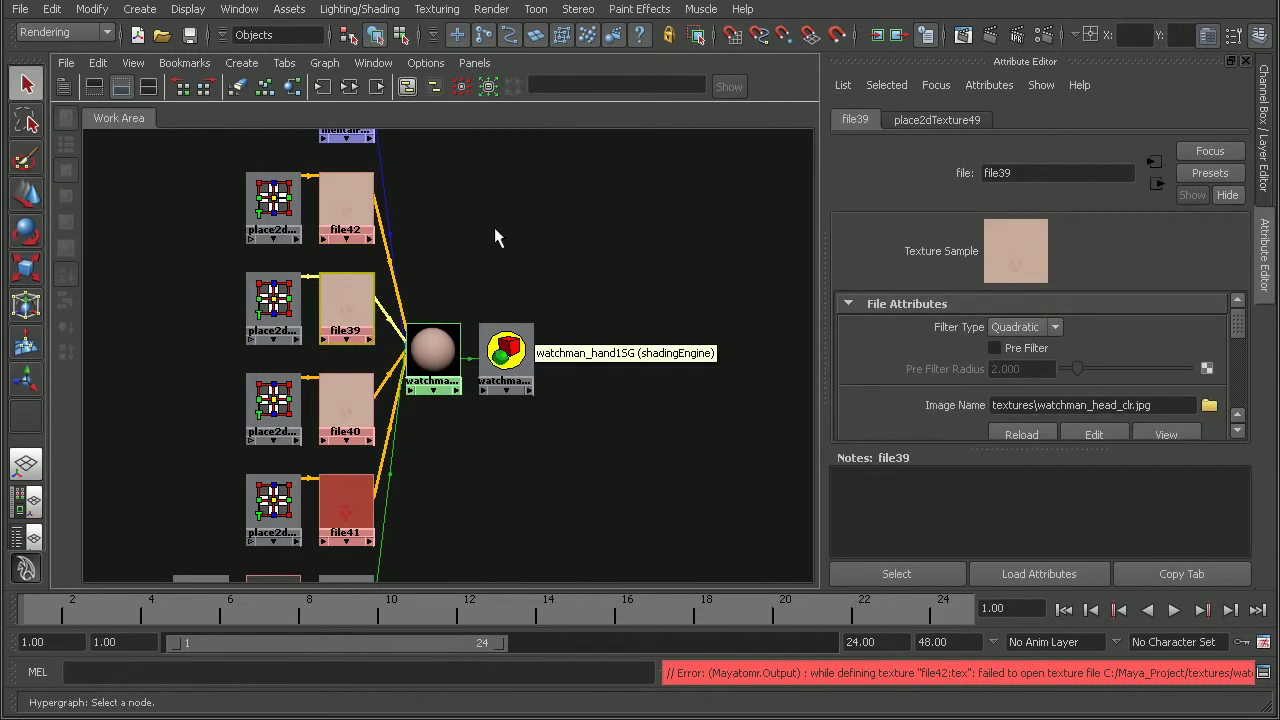
left_click_drag(1152, 405, 1134, 405)
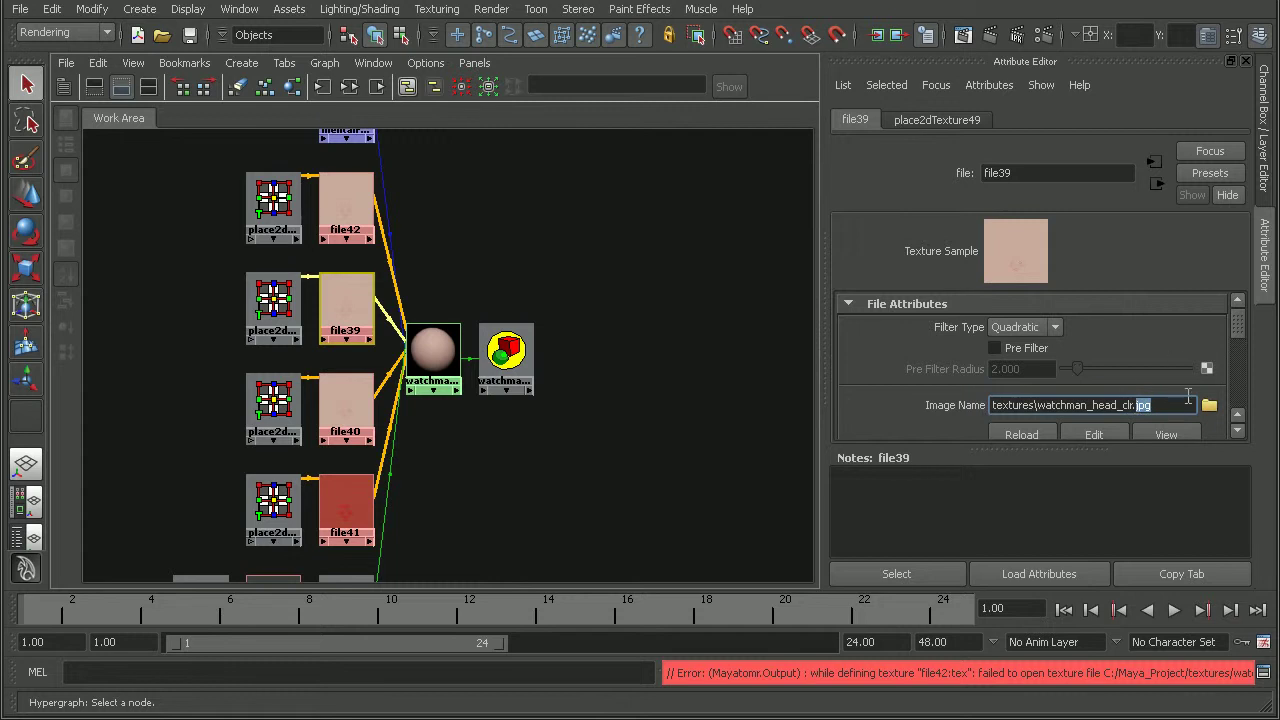
key("Return")
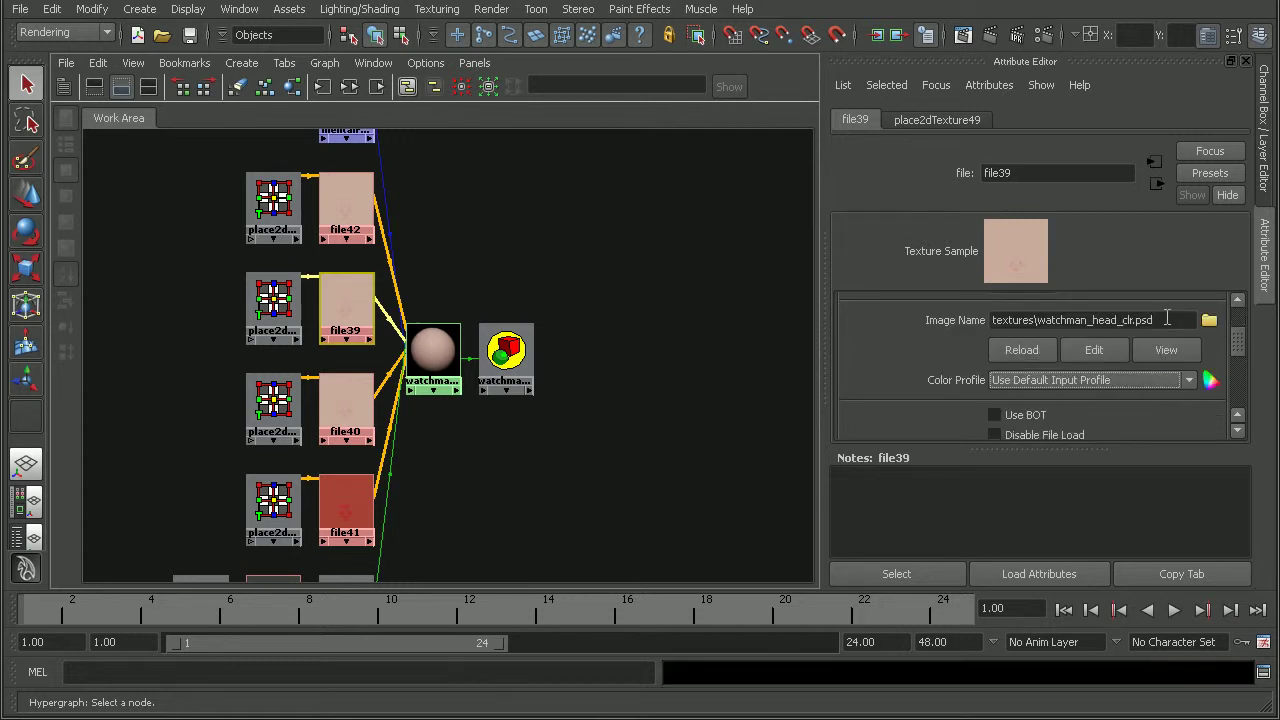
- Copy the image name textures\watchman_head_clr.psd from the file39 texture node and set it as file40's image name
left_click(345, 412)
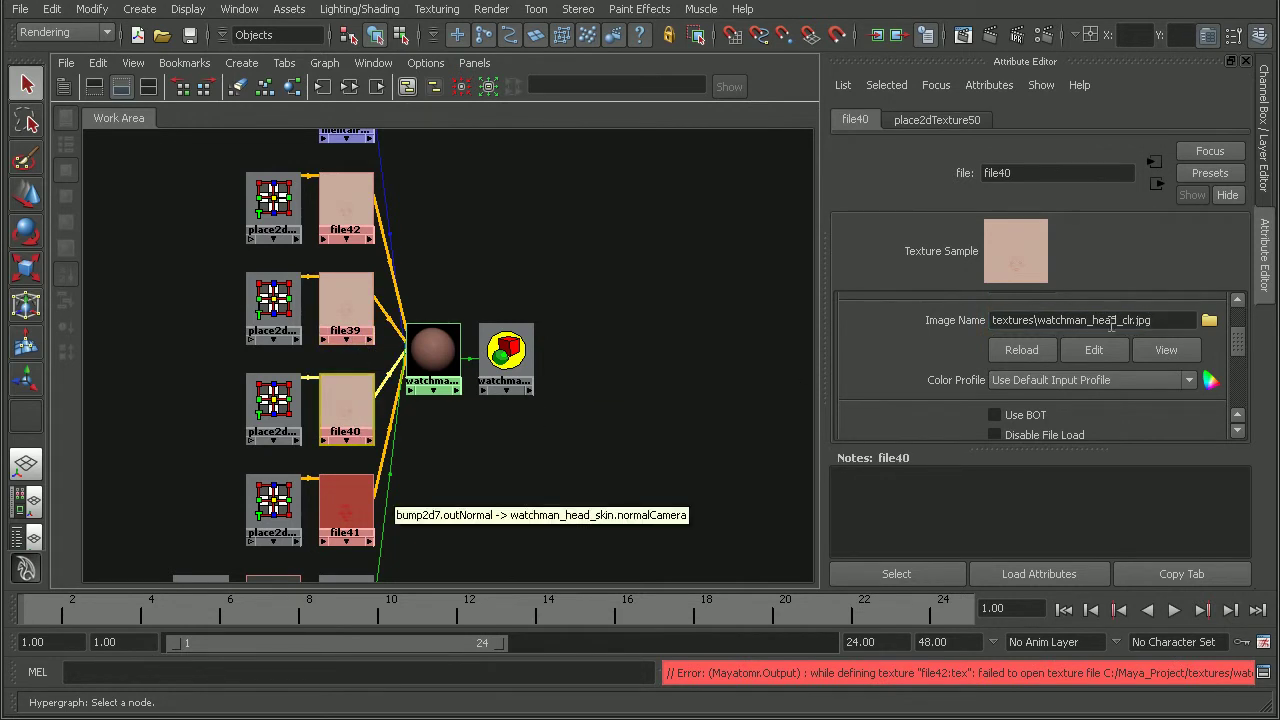
left_click(337, 305)
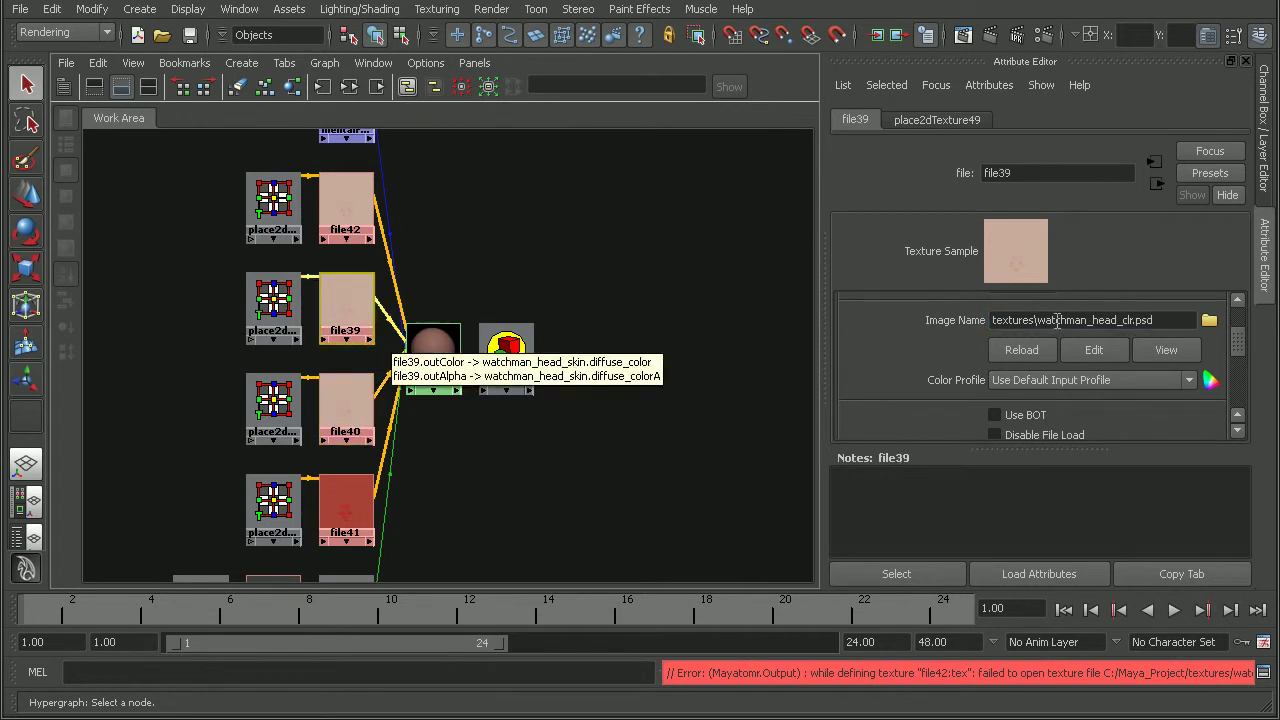
left_click(1187, 322)
left_click_drag(1187, 322, 782, 332)
key("ctrl+c")
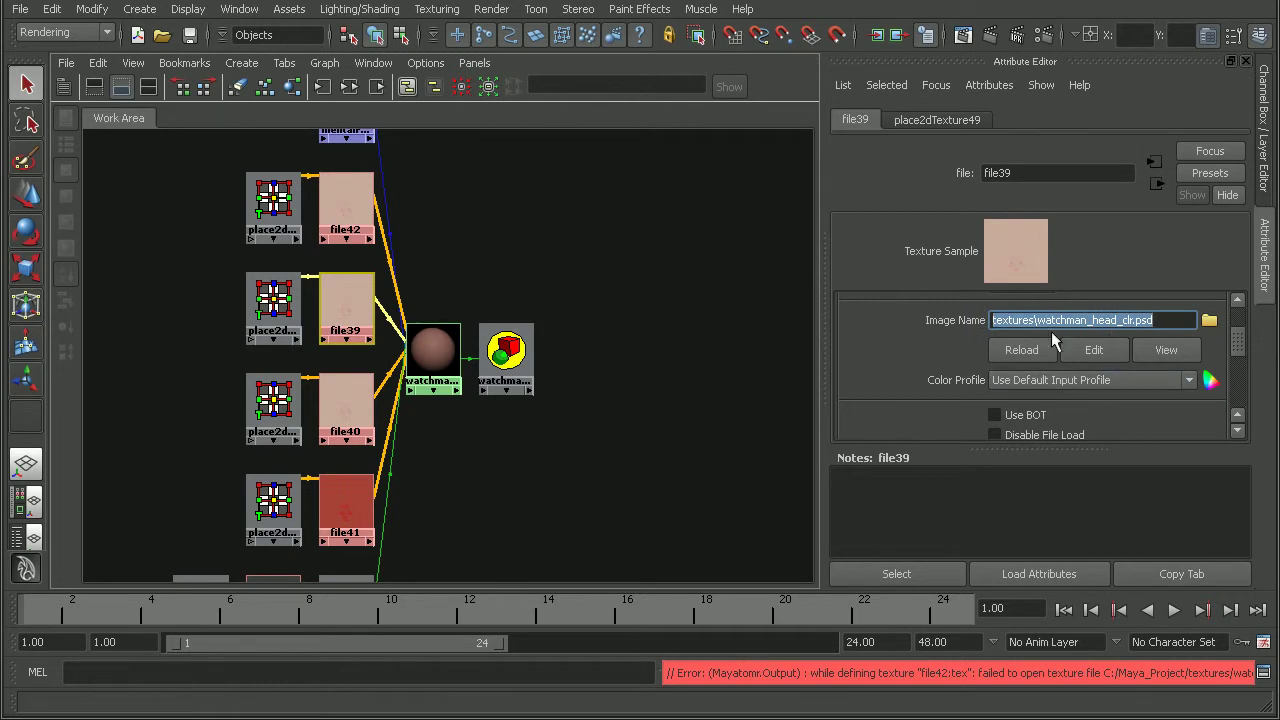
left_click(345, 402)
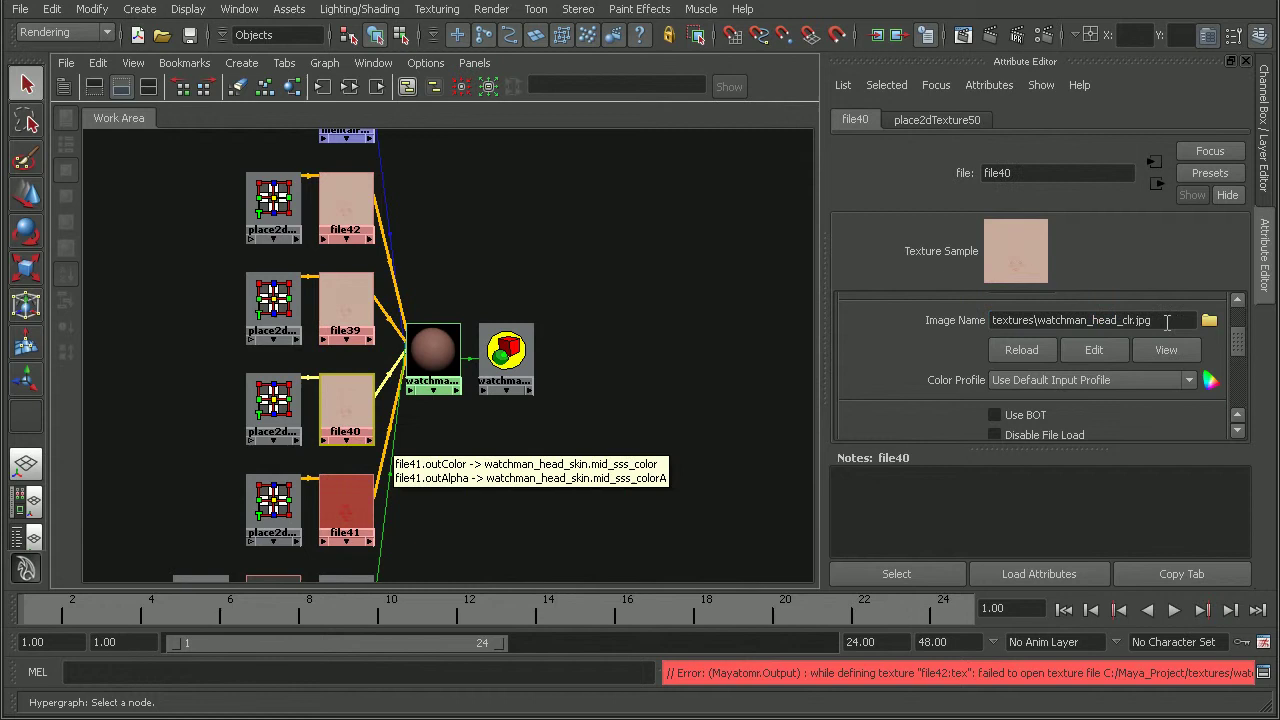
left_click_drag(1150, 320, 932, 320)
key("ctrl+v")
key("Tab")
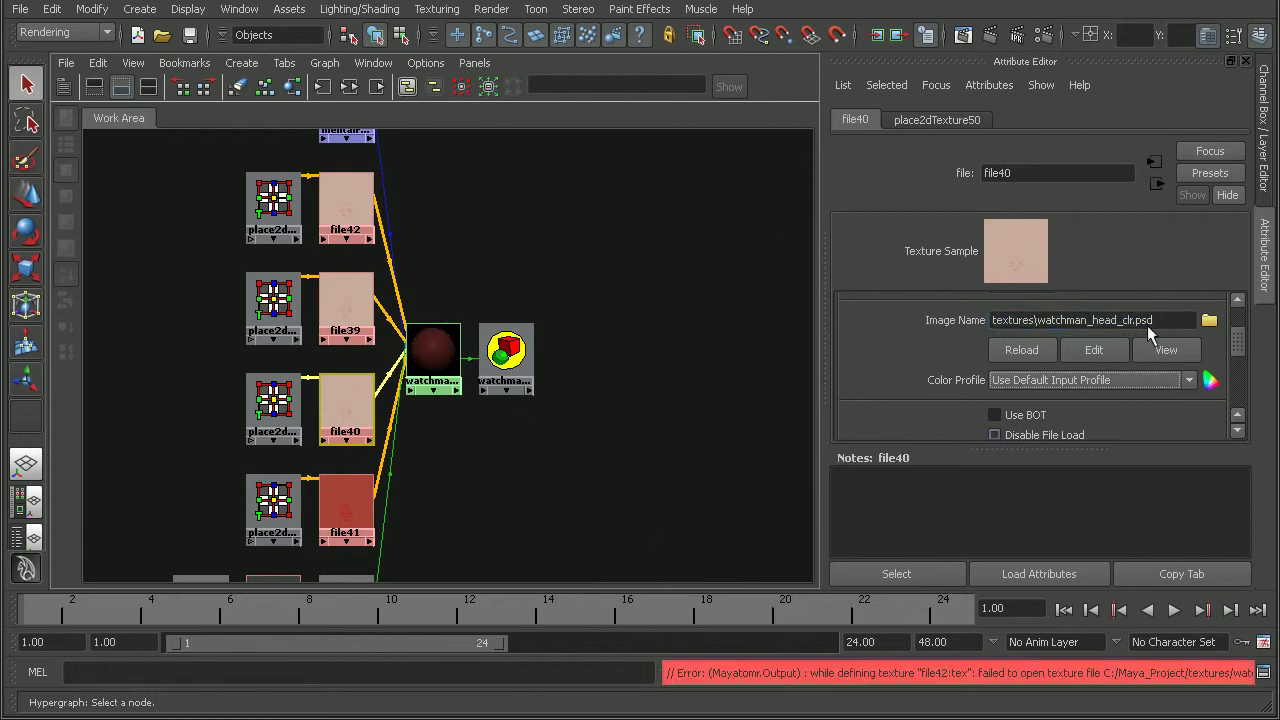
- Set the image name of the file41 texture node to textures\watchman_head_sub.psd
left_click(372, 512)
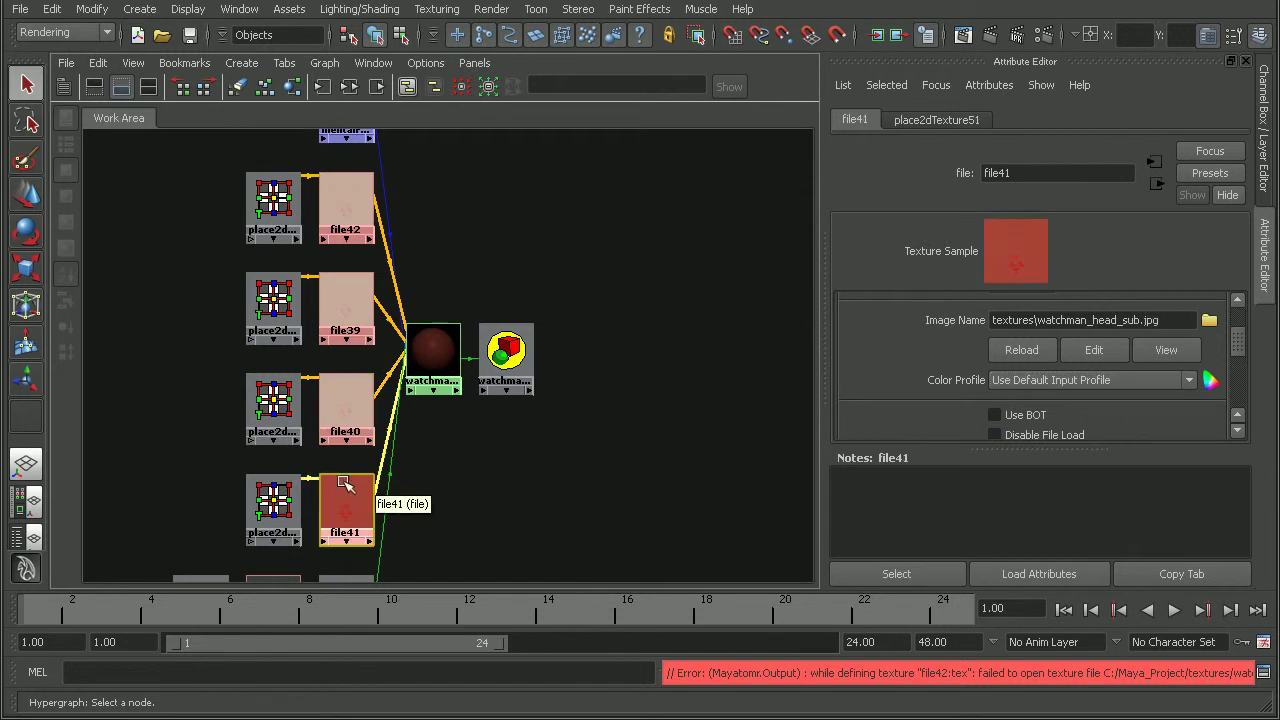
left_click(1179, 320)
left_click_drag(1179, 320, 1146, 325)
type("psd")
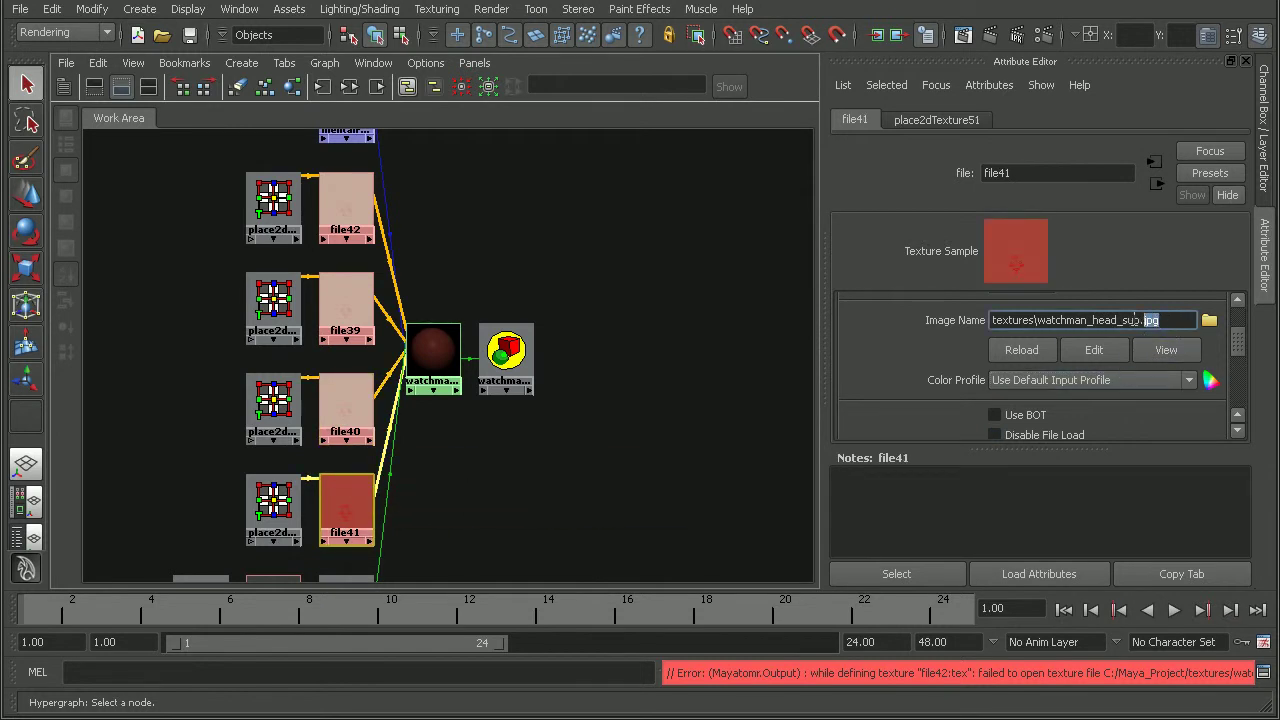
key("Tab")
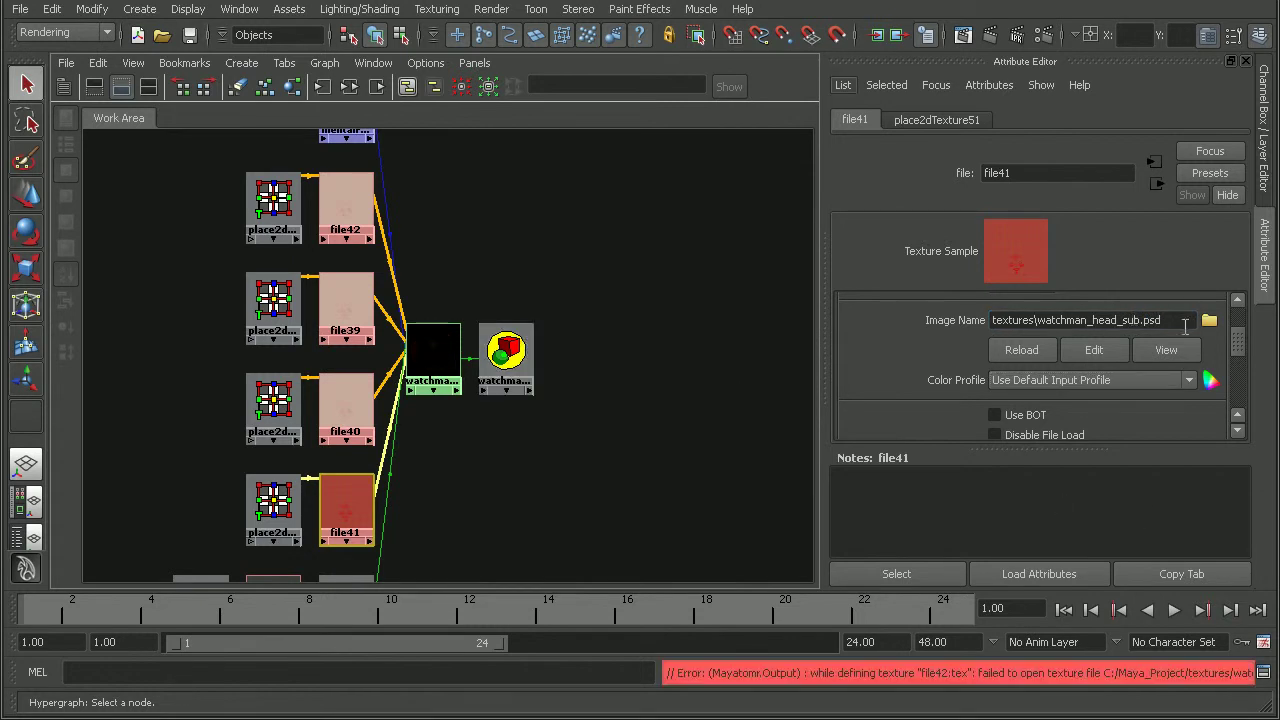
- Check the image names assigned to the file40, file39 and file42 texture nodes
left_click(341, 400)
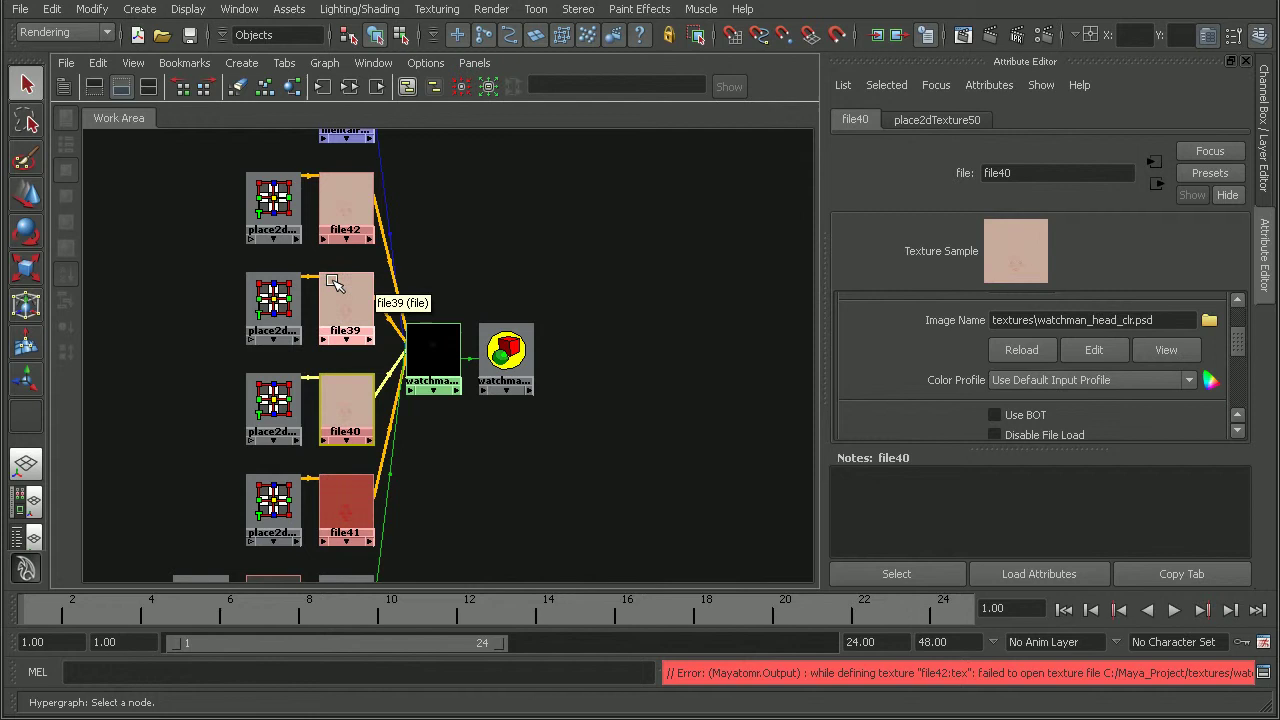
left_click(338, 285)
left_click(343, 198)
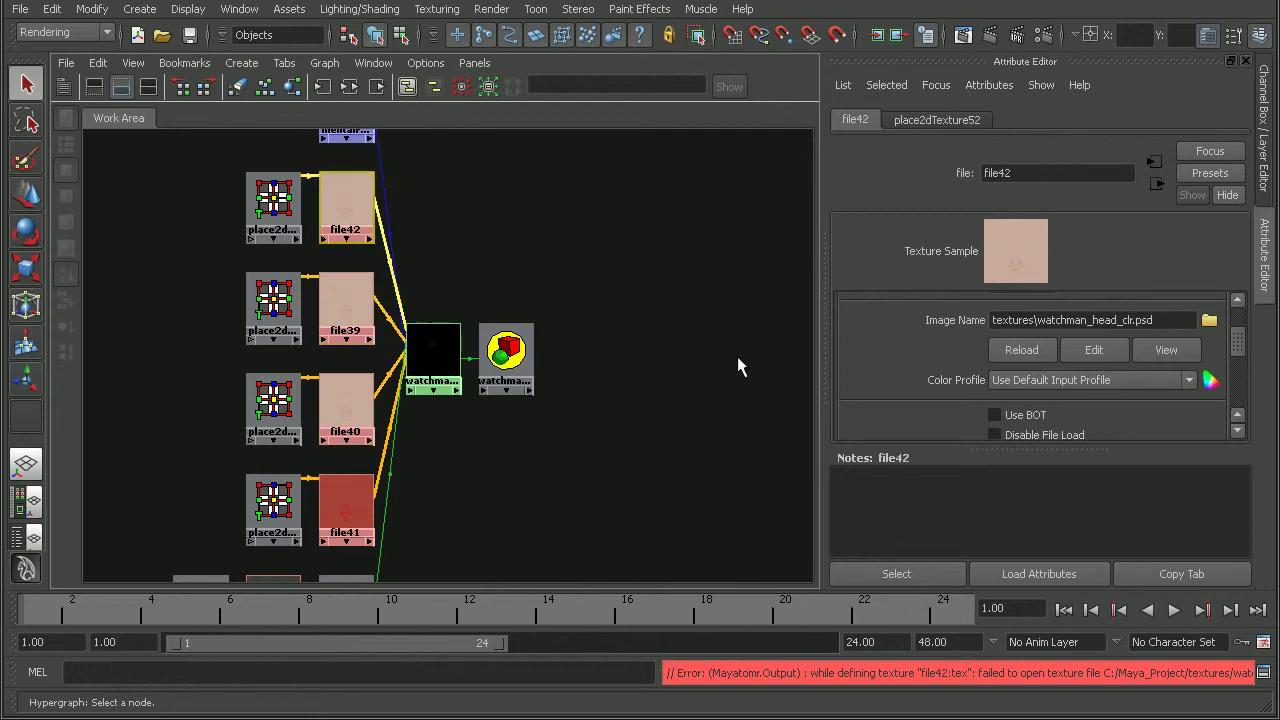
- Re-render the watchman's head with mental ray in the Render View, then close the render window
left_click(963, 35)
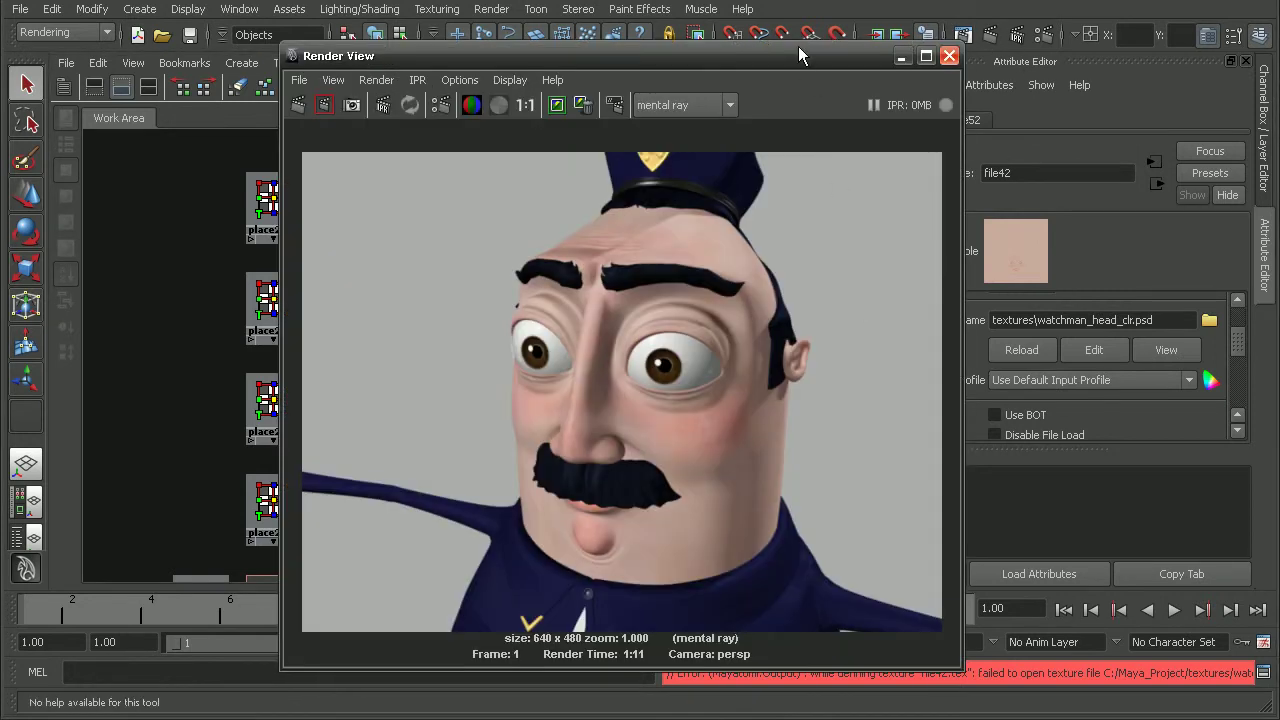
left_click_drag(800, 55, 822, 51)
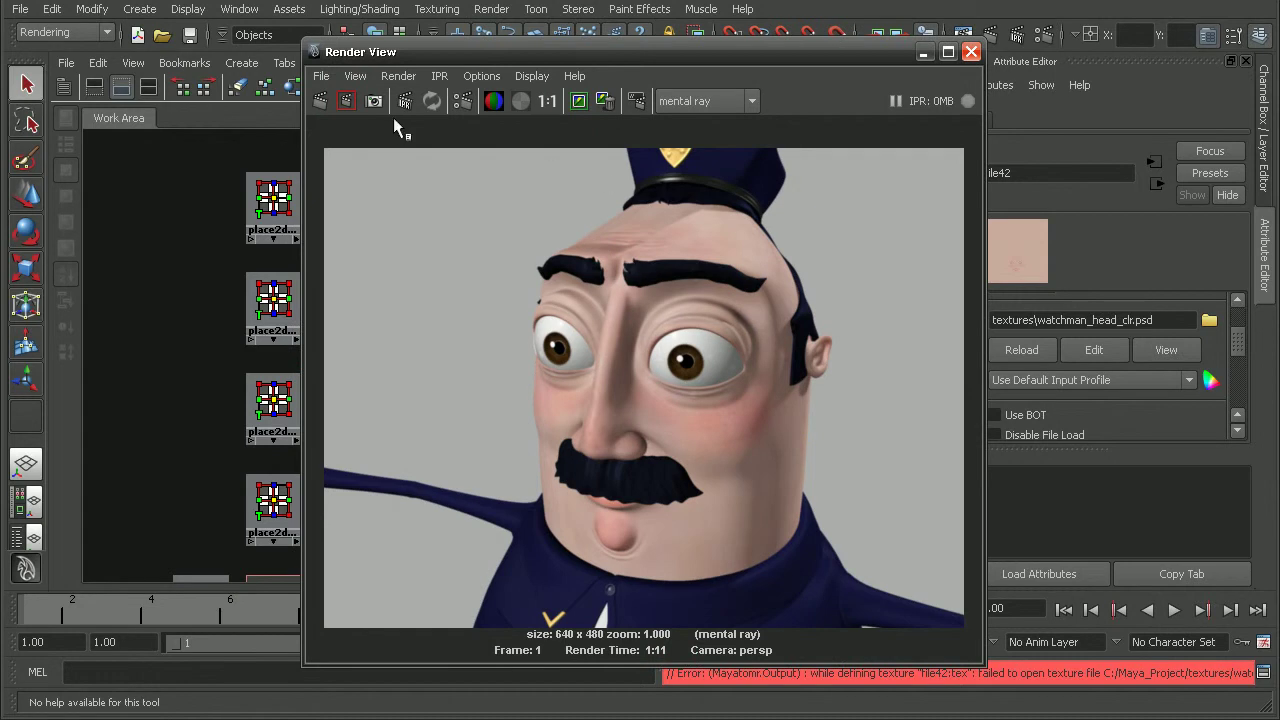
left_click(321, 101)
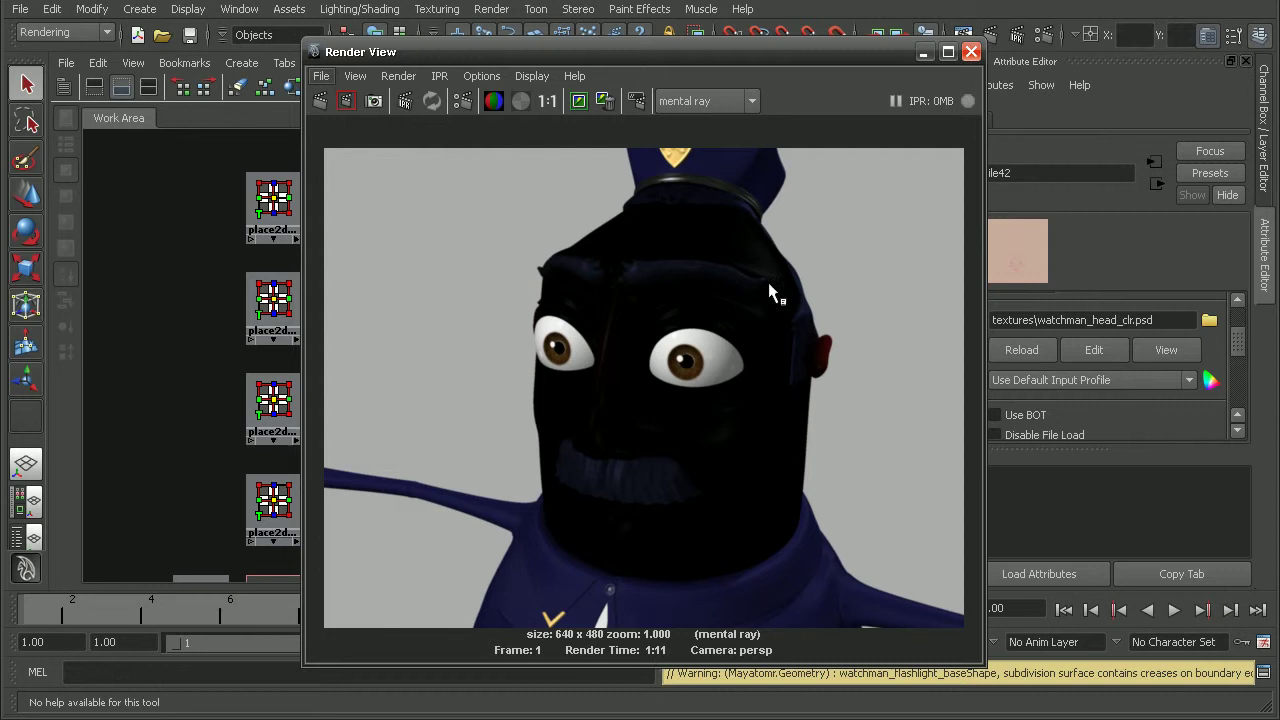
left_click(971, 51)
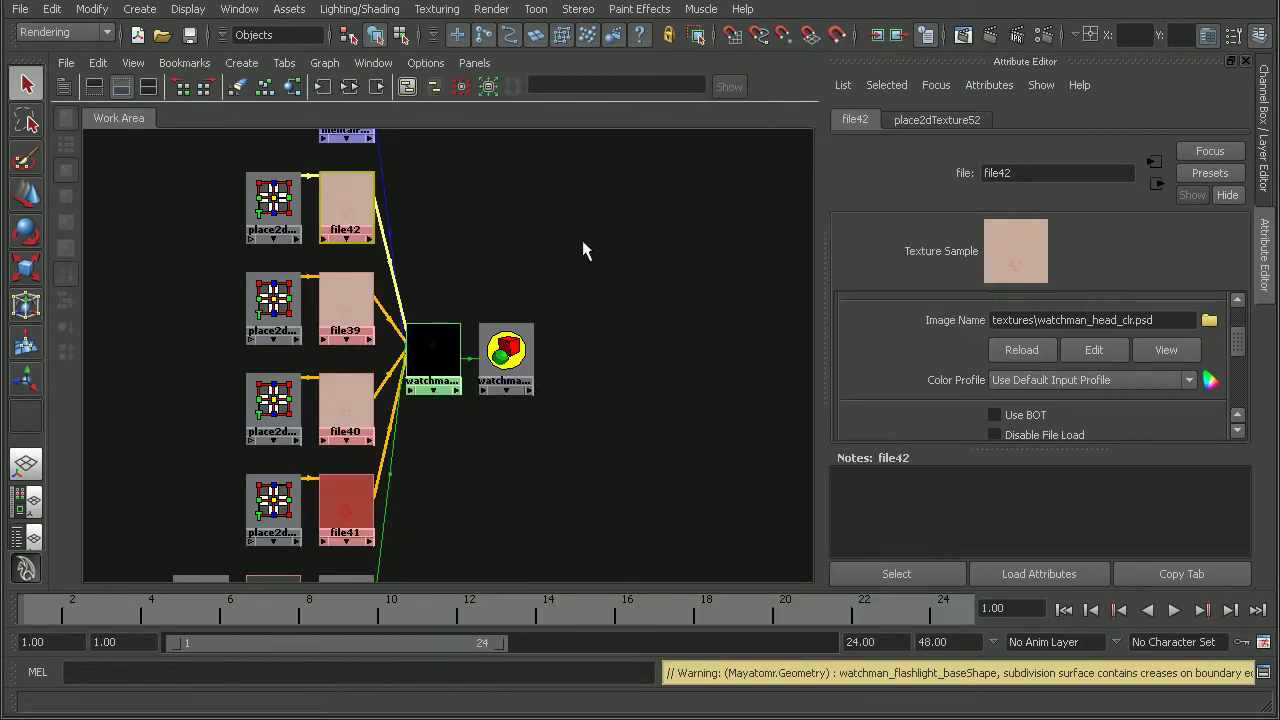
middle_click_drag(586, 249, 655, 270, "alt")
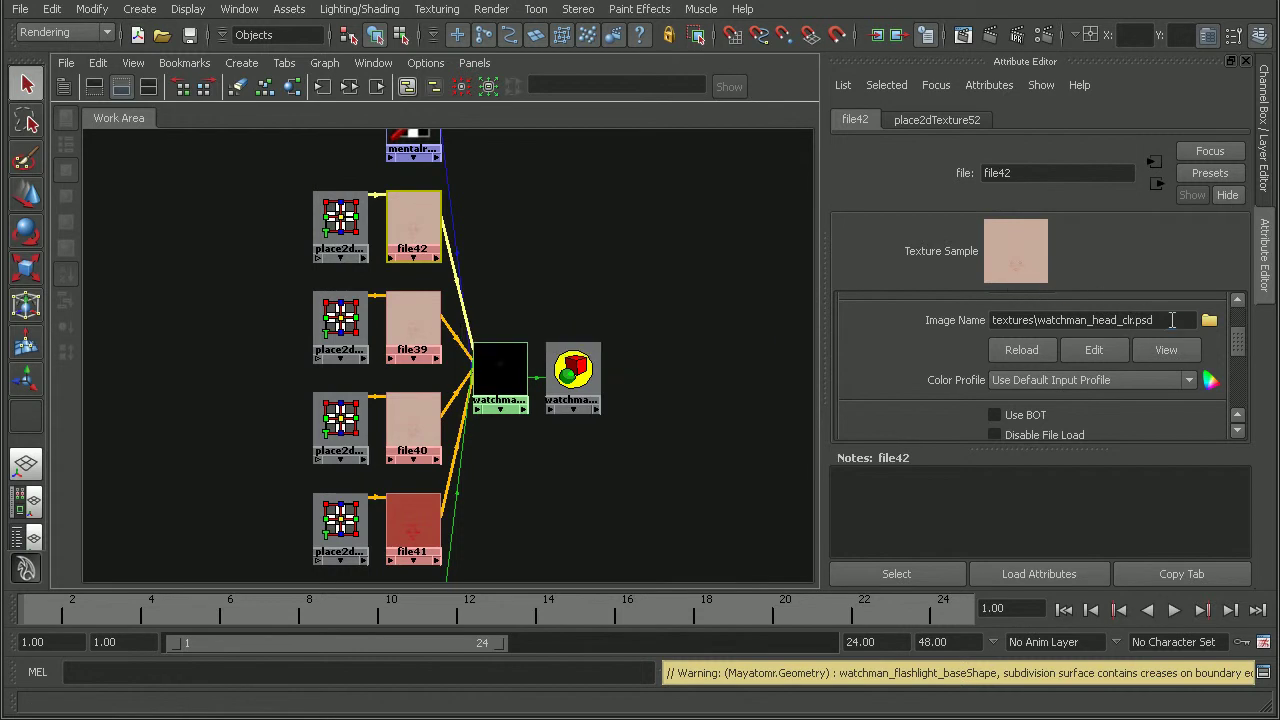
left_click_drag(1168, 320, 1136, 320)
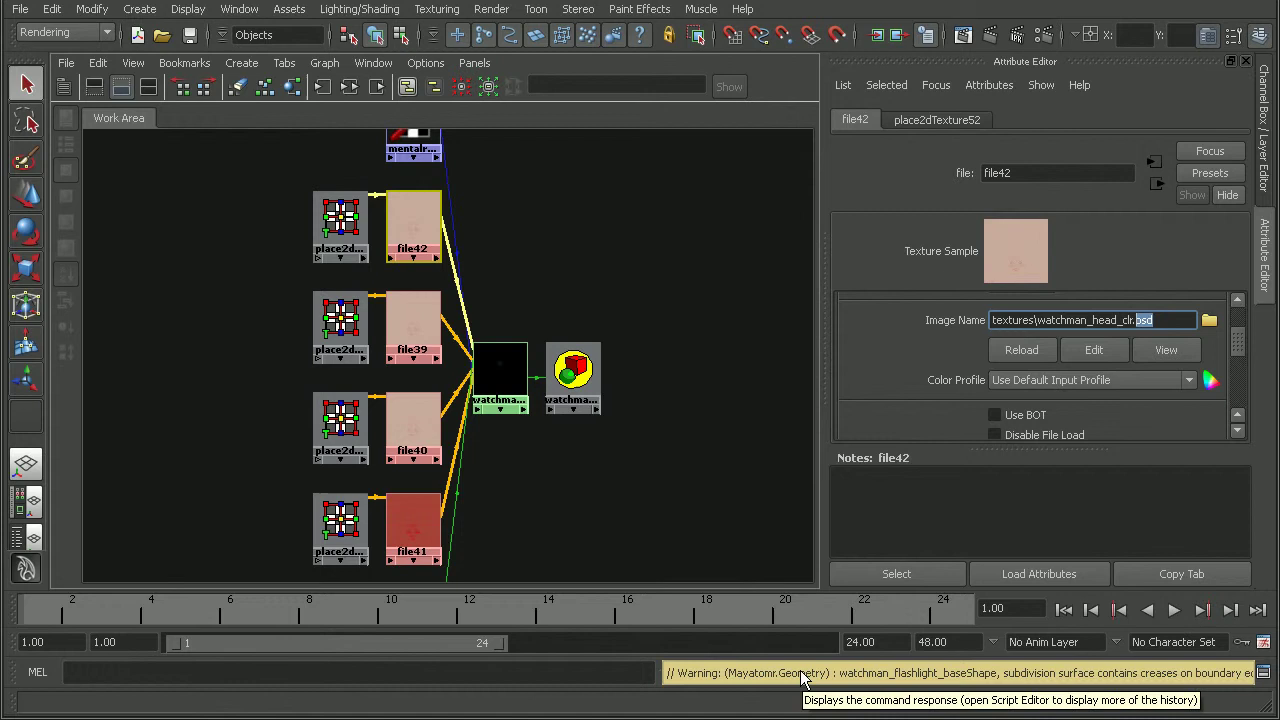
left_click(693, 318)
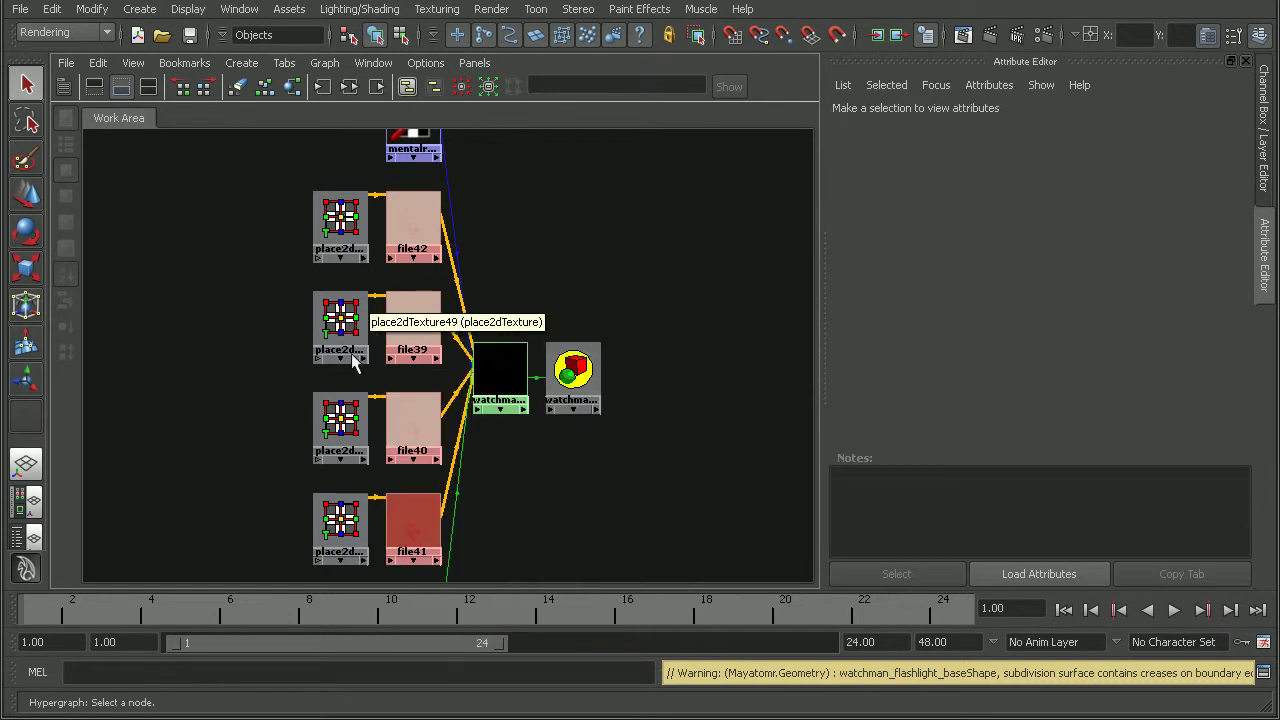
- Show the Hypershade's create bar and create four PSD File texture nodes from the 2D Textures category
left_click(64, 87)
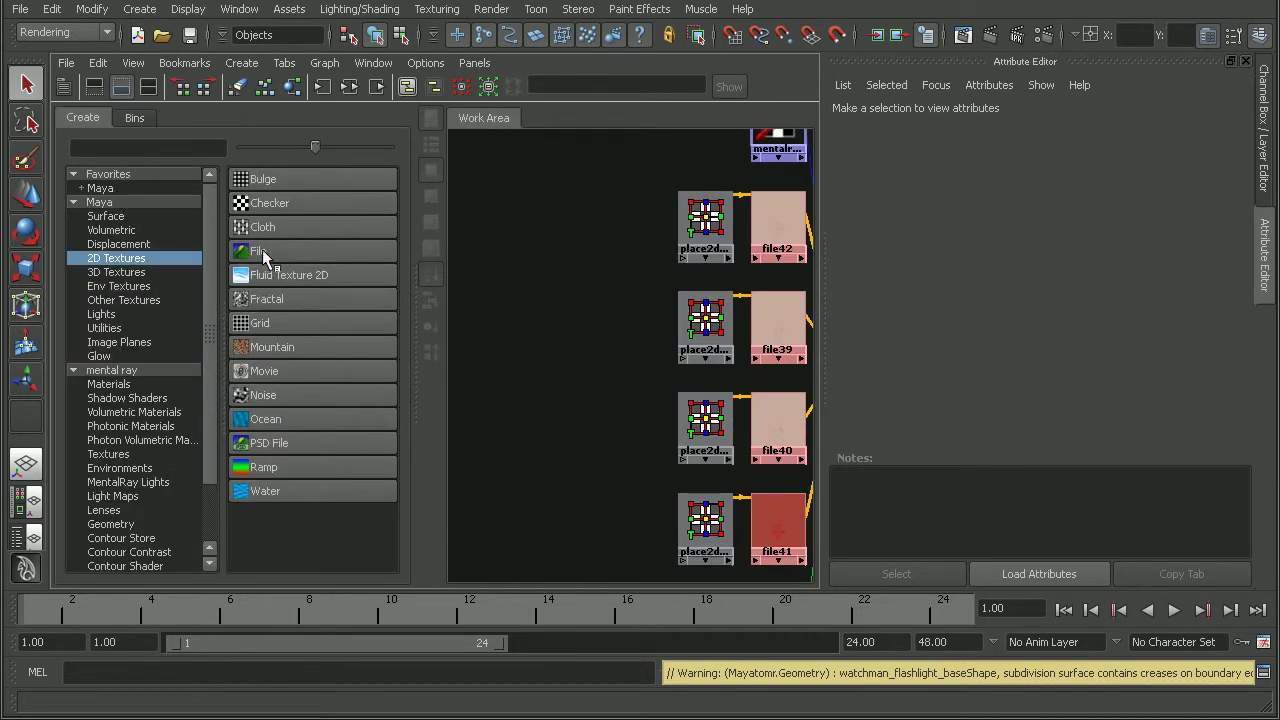
middle_click_drag(623, 263, 526, 263, "alt")
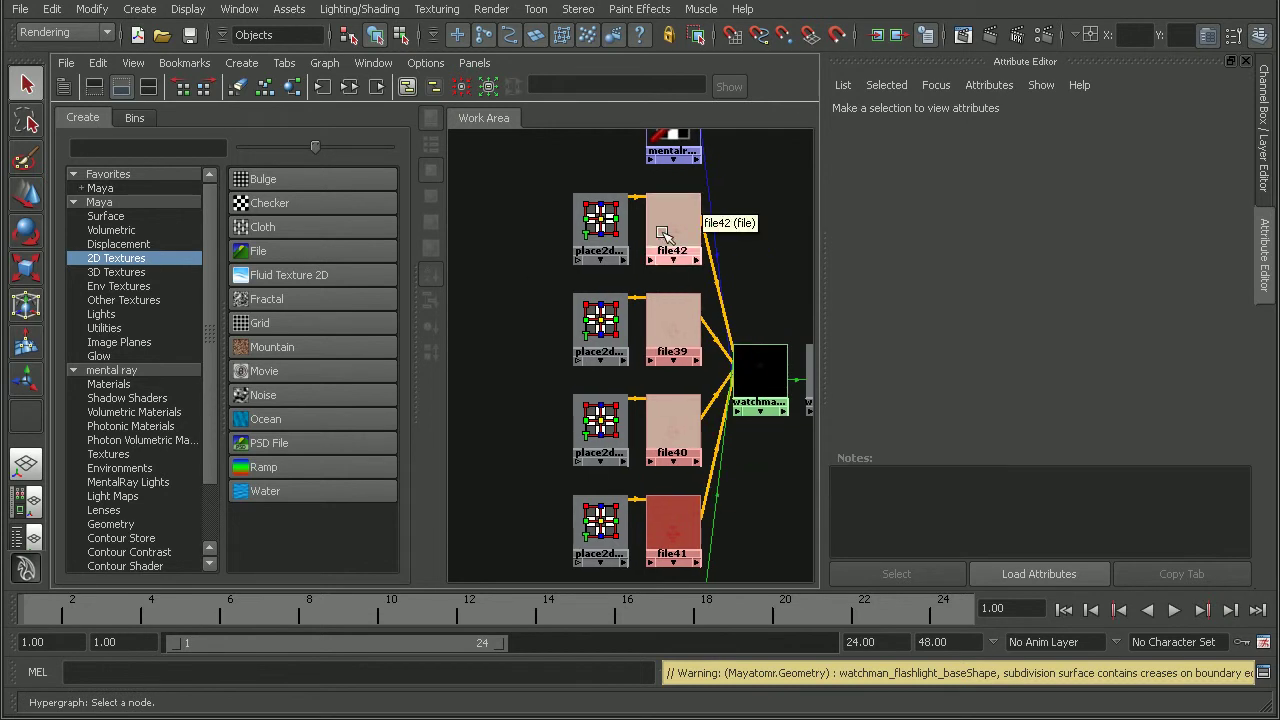
left_click(306, 442)
middle_click_drag(514, 223, 542, 242, "alt")
scroll(584, 260, "down", 2)
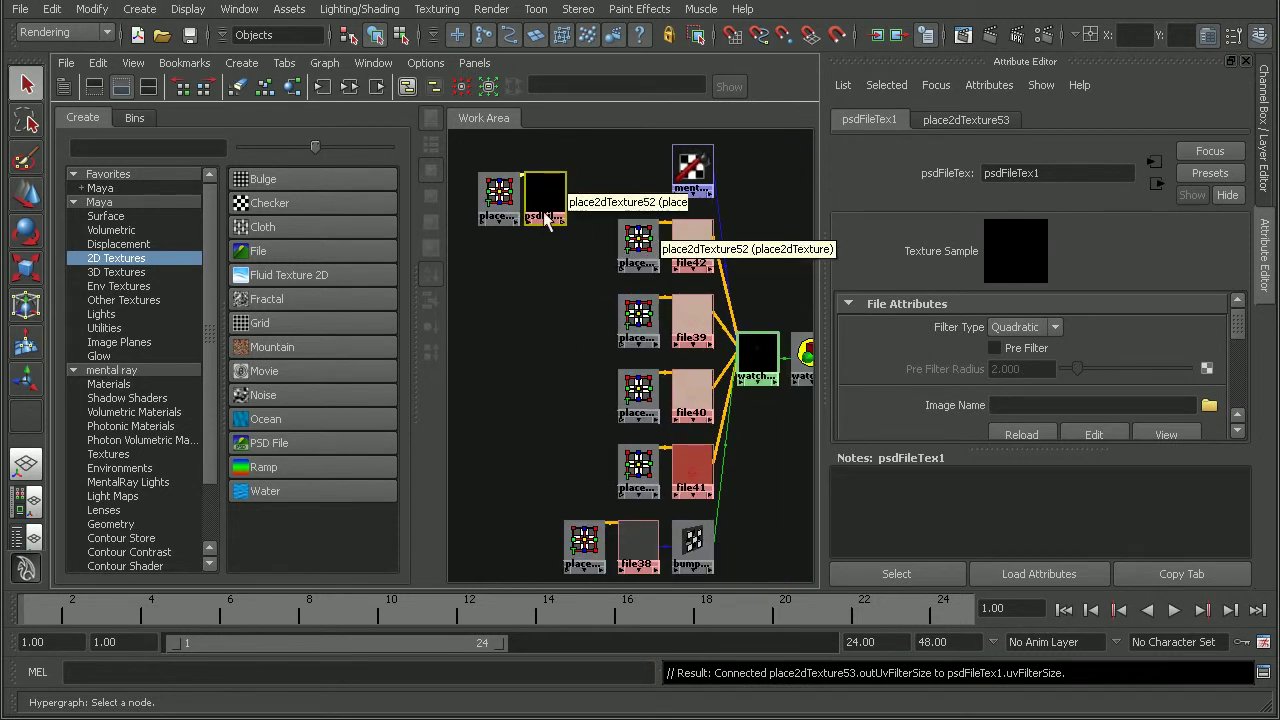
left_click(313, 443)
left_click(313, 441)
left_click(313, 441)
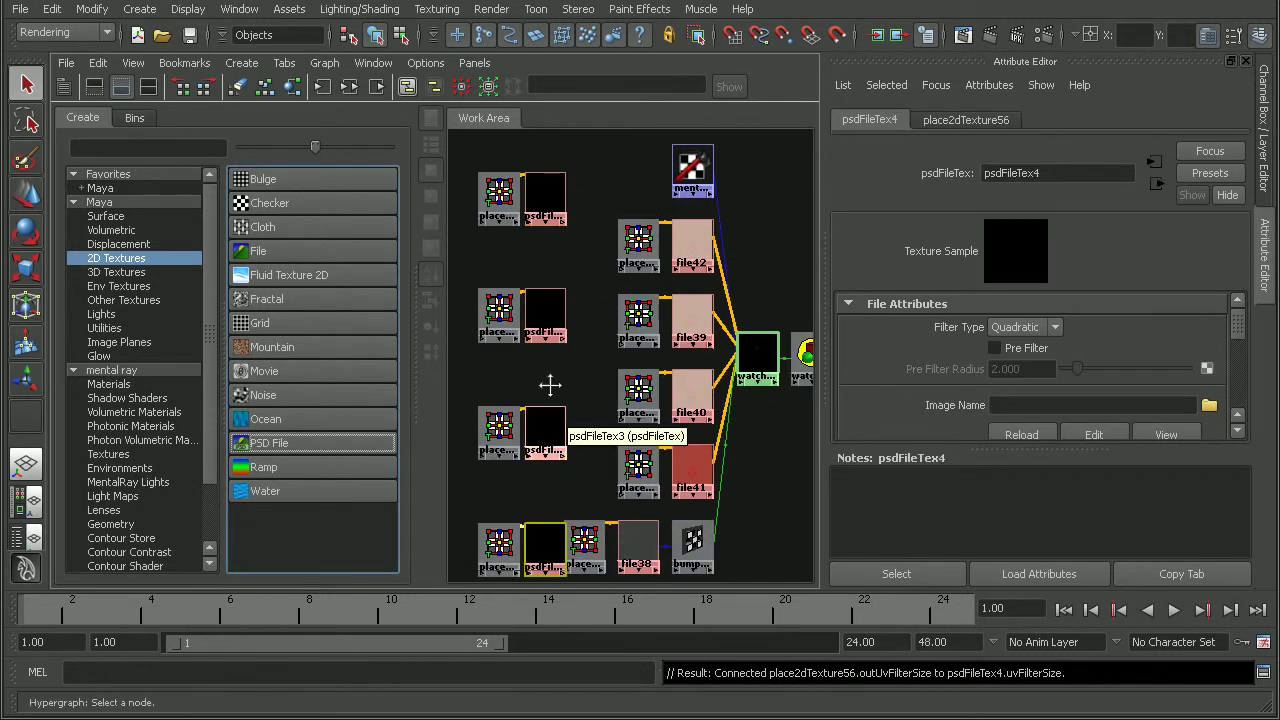
- Arrange the four PSD texture nodes and their placement nodes in a compact column beside the existing file textures
middle_click_drag(551, 380, 554, 333, "alt")
left_click(506, 488, "shift")
left_click_drag(538, 490, 543, 449)
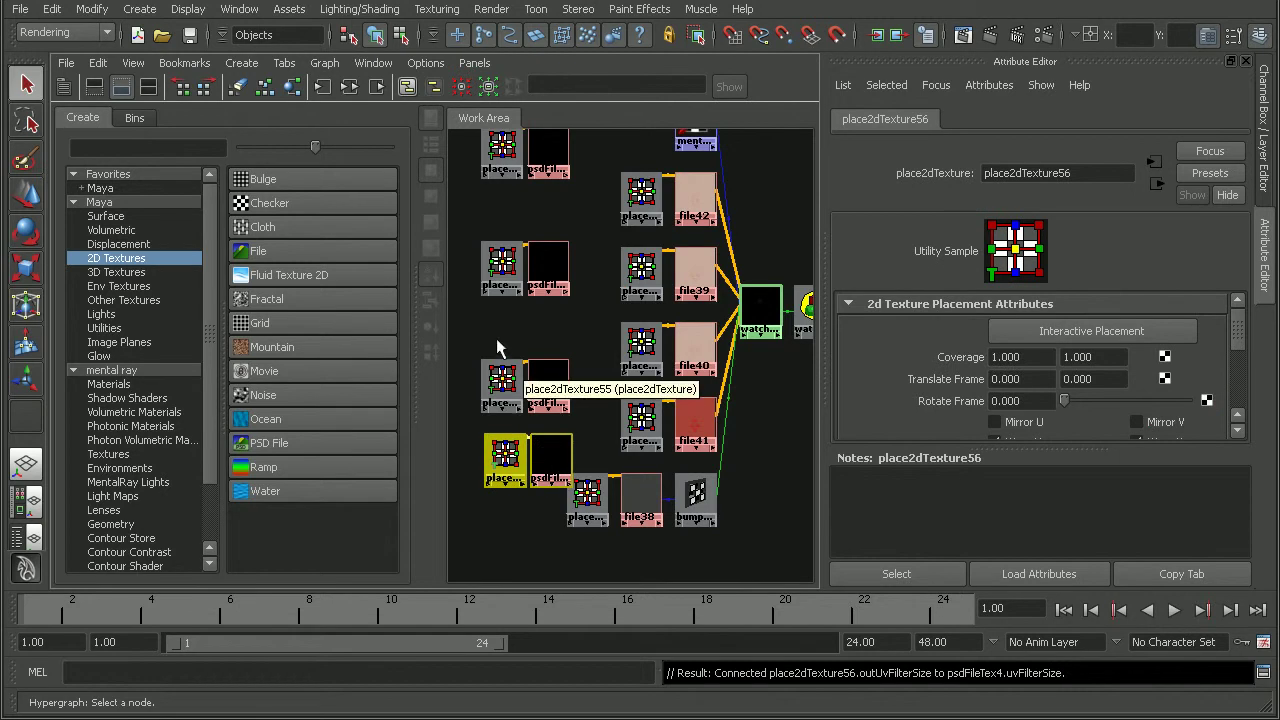
left_click_drag(497, 342, 565, 394)
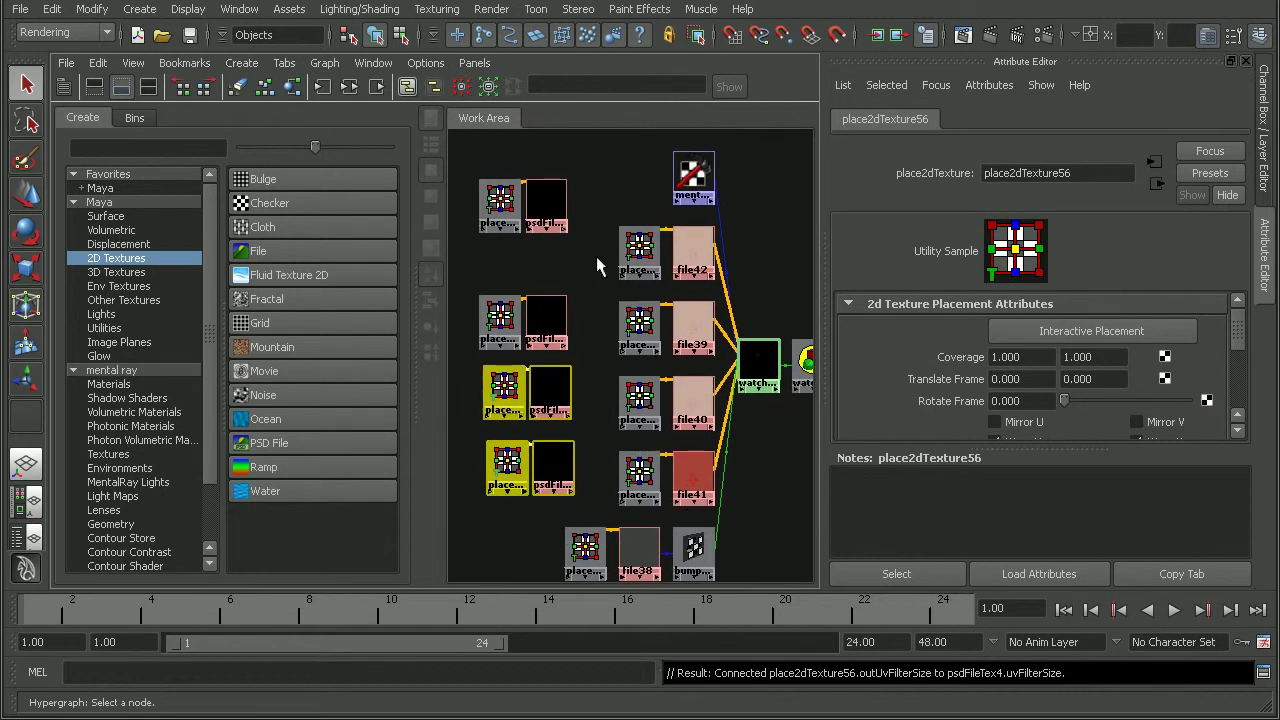
left_click_drag(597, 257, 551, 251)
middle_click_drag(725, 345, 687, 337, "alt")
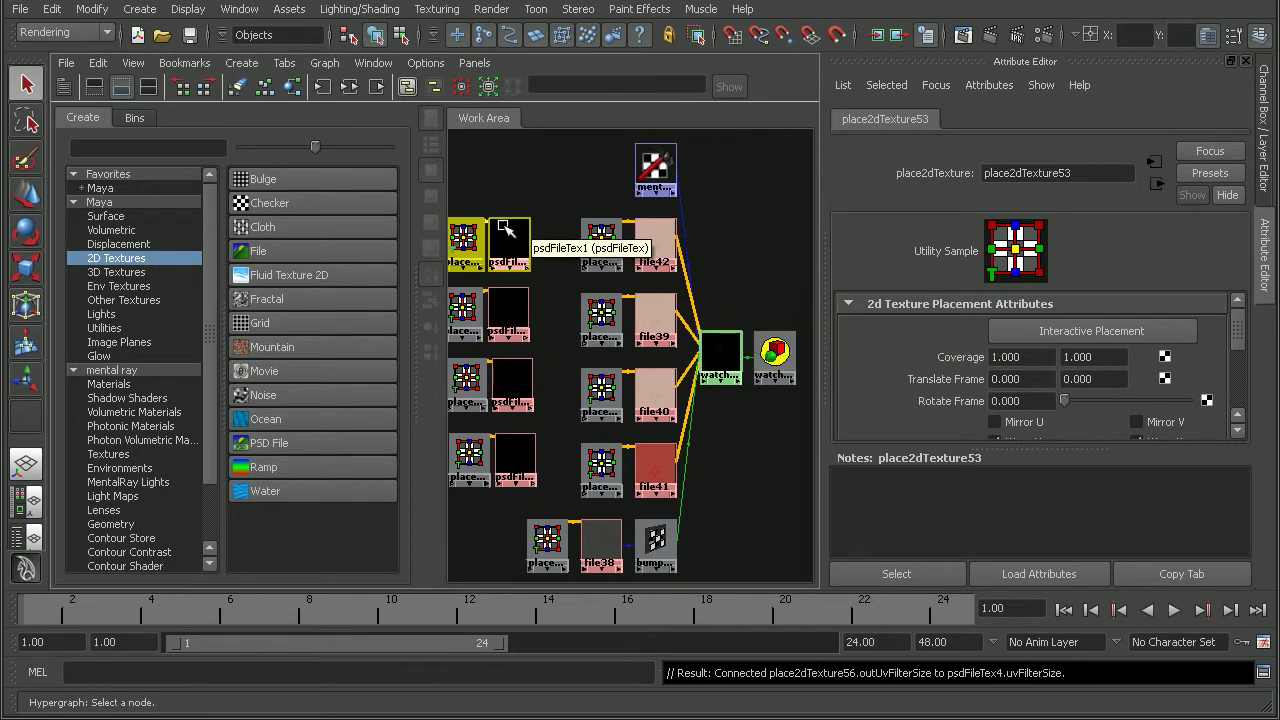
middle_click_drag(682, 256, 717, 340, "alt")
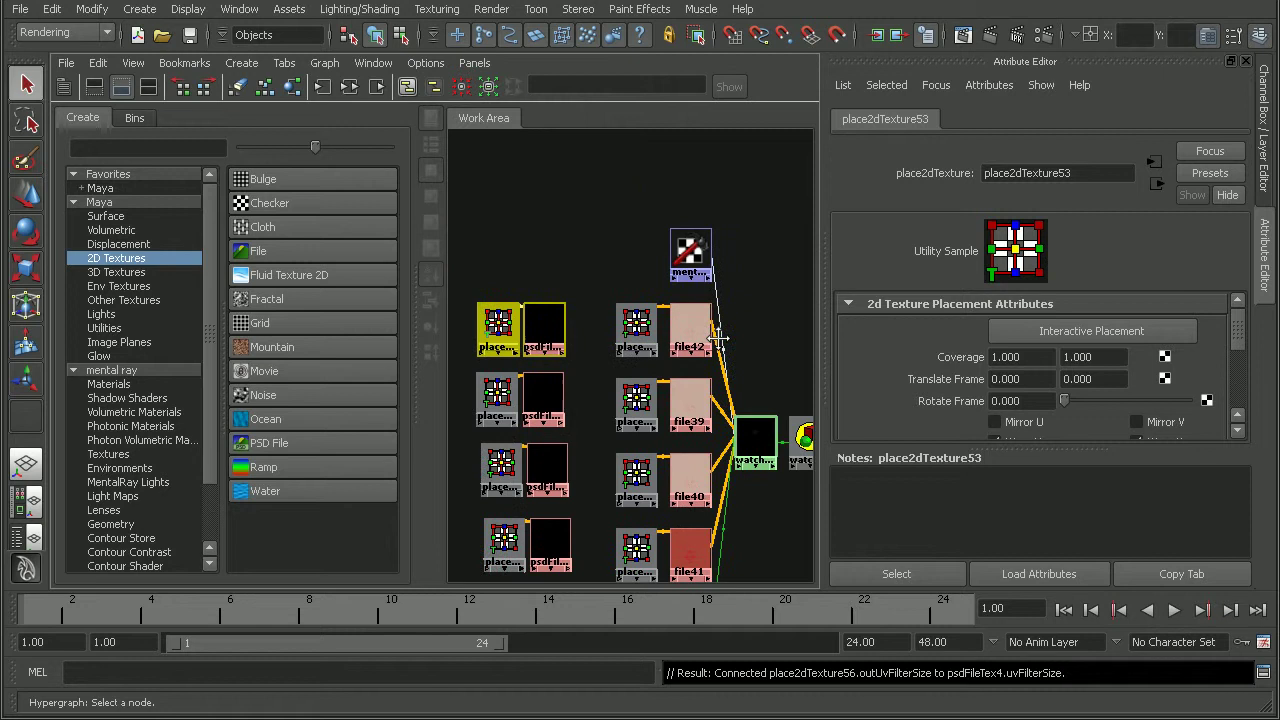
- Inspect which watchman_head_skin attributes the file42 texture node is connected to
right_click_drag(718, 338, 799, 363, "alt")
middle_click_drag(799, 363, 655, 328, "alt")
right_click_drag(655, 328, 620, 283, "alt")
middle_click_drag(620, 283, 706, 254, "alt")
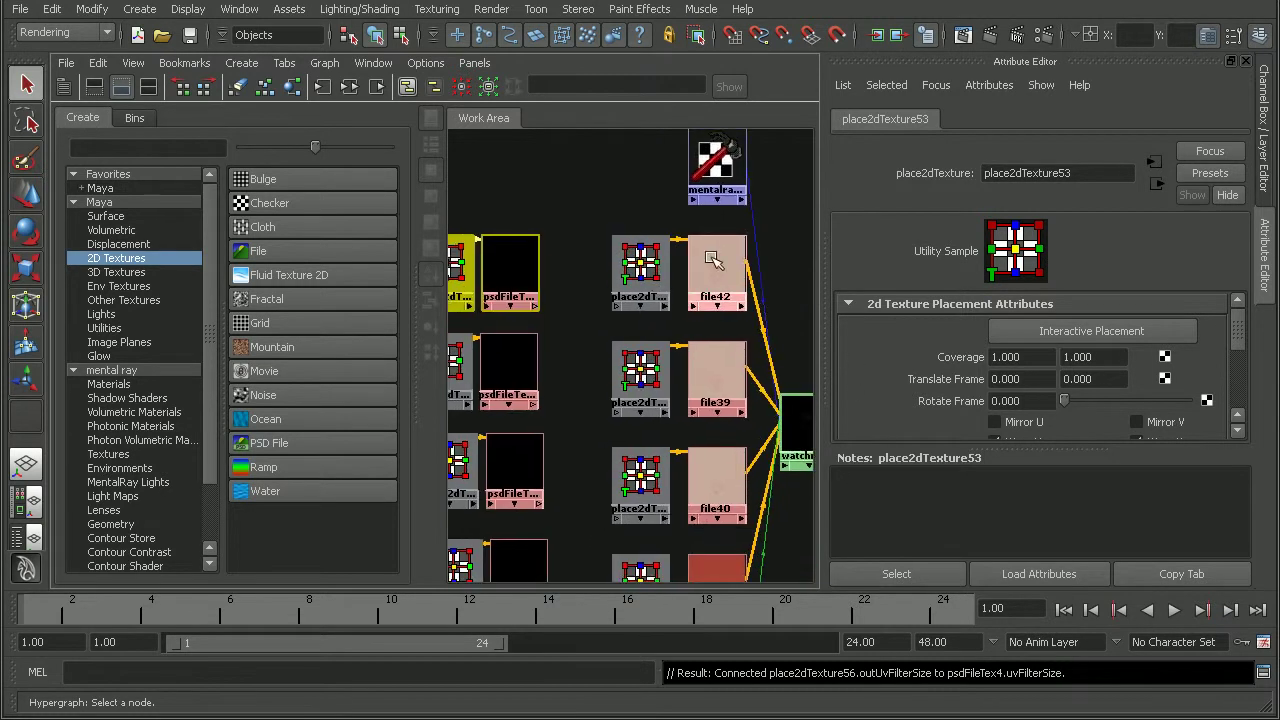
left_click(708, 258)
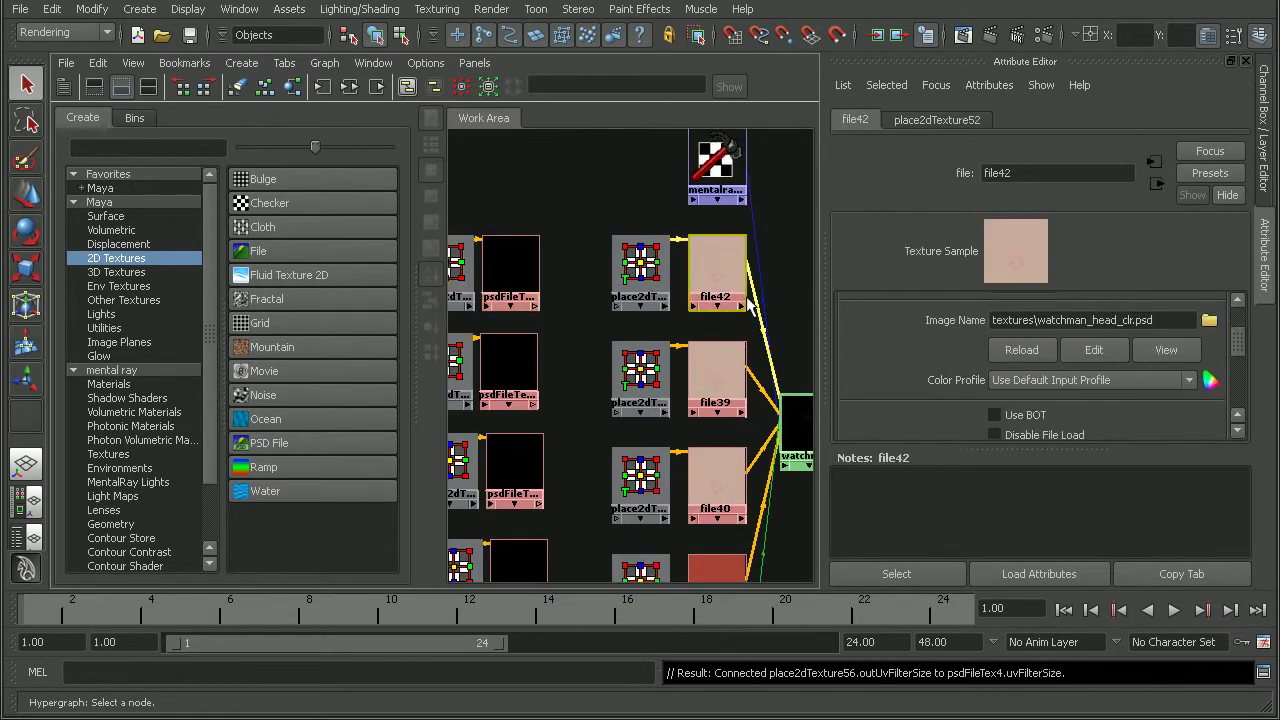
mouse_move(762, 325)
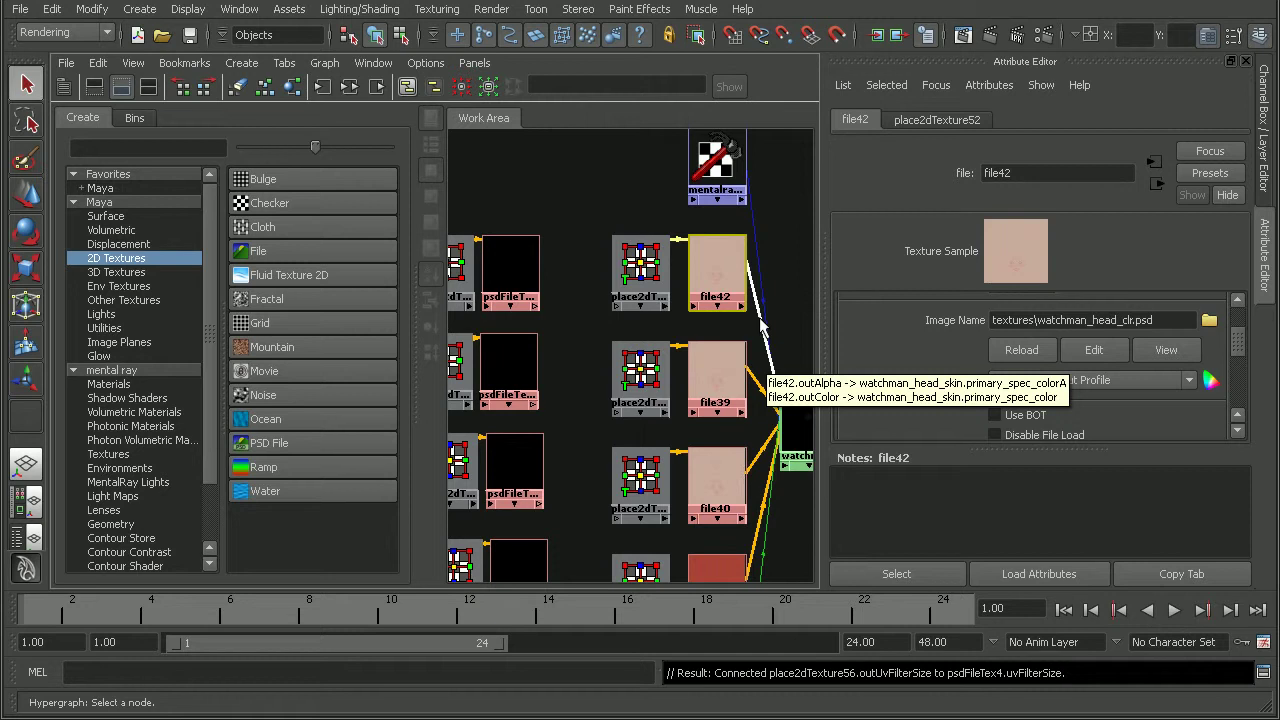
- Connect the topmost PSD texture node to the Epidermal Scatter Color of the watchman_head_skin shader
left_click(795, 420)
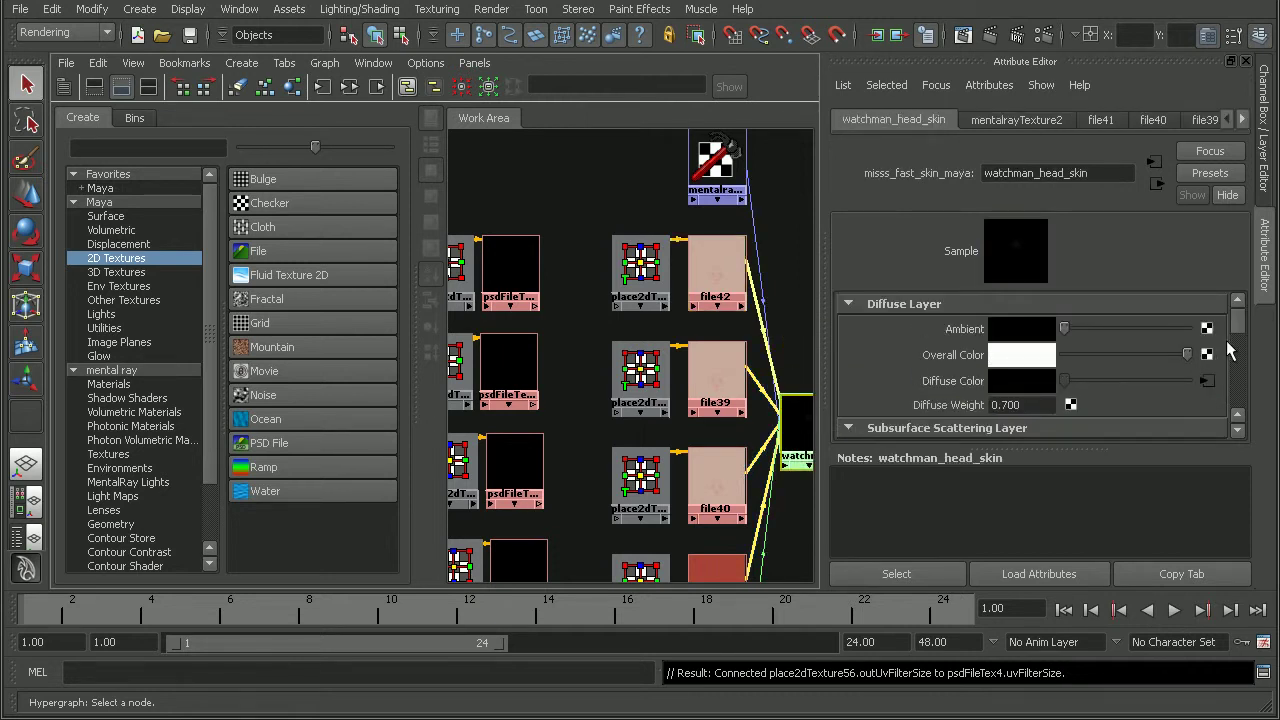
left_click_drag(1080, 444, 1080, 558)
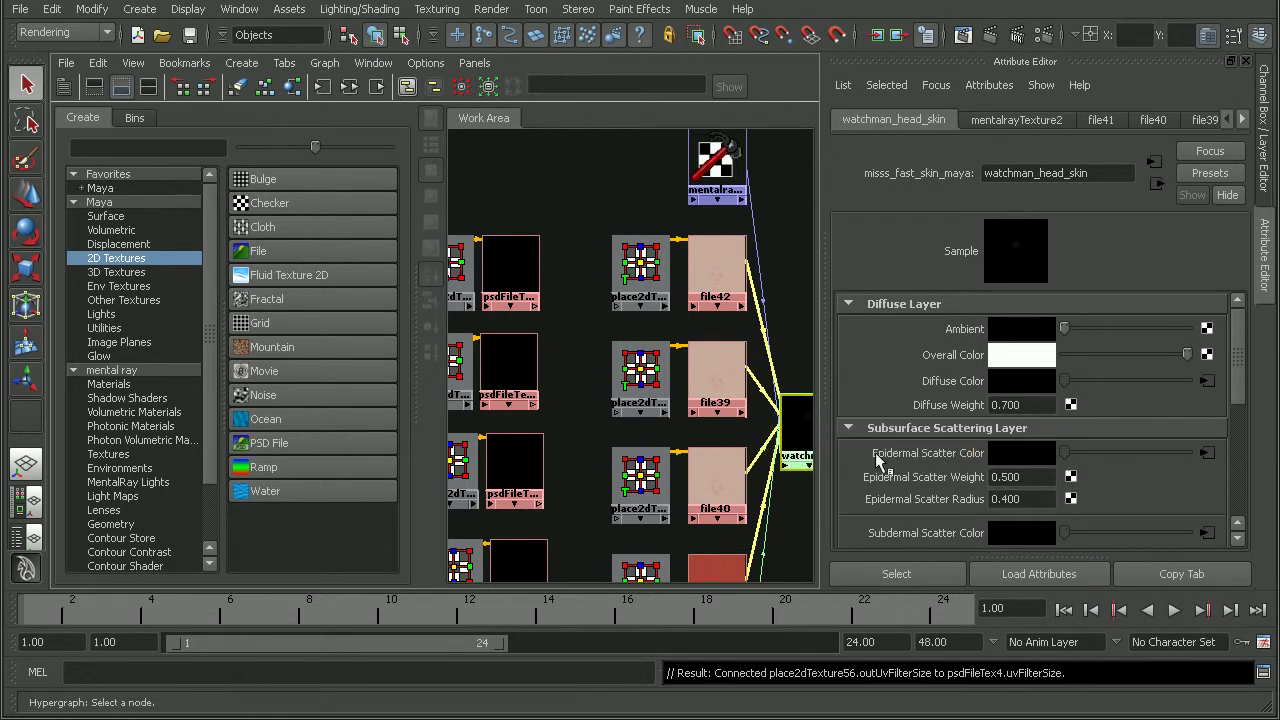
middle_click_drag(514, 283, 913, 456)
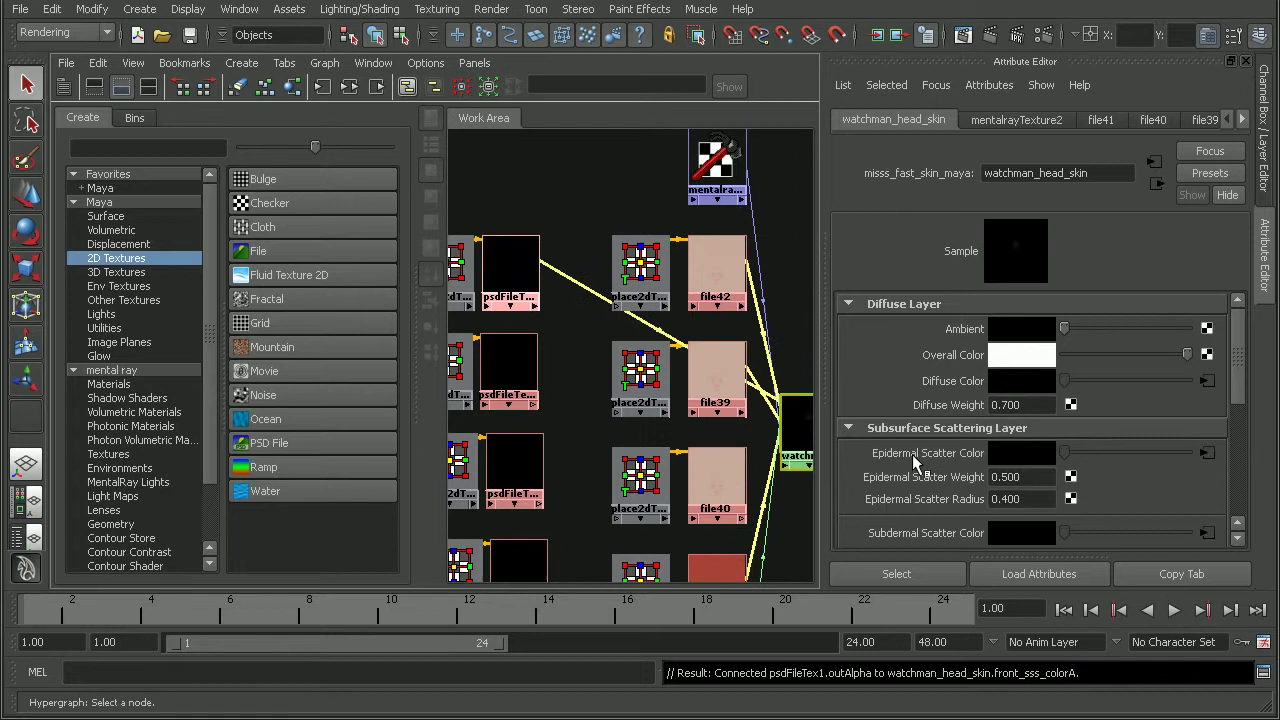
- Inspect which skin shader attributes the remaining file texture nodes, such as file42 and file41, feed
middle_click_drag(663, 402, 670, 335, "alt")
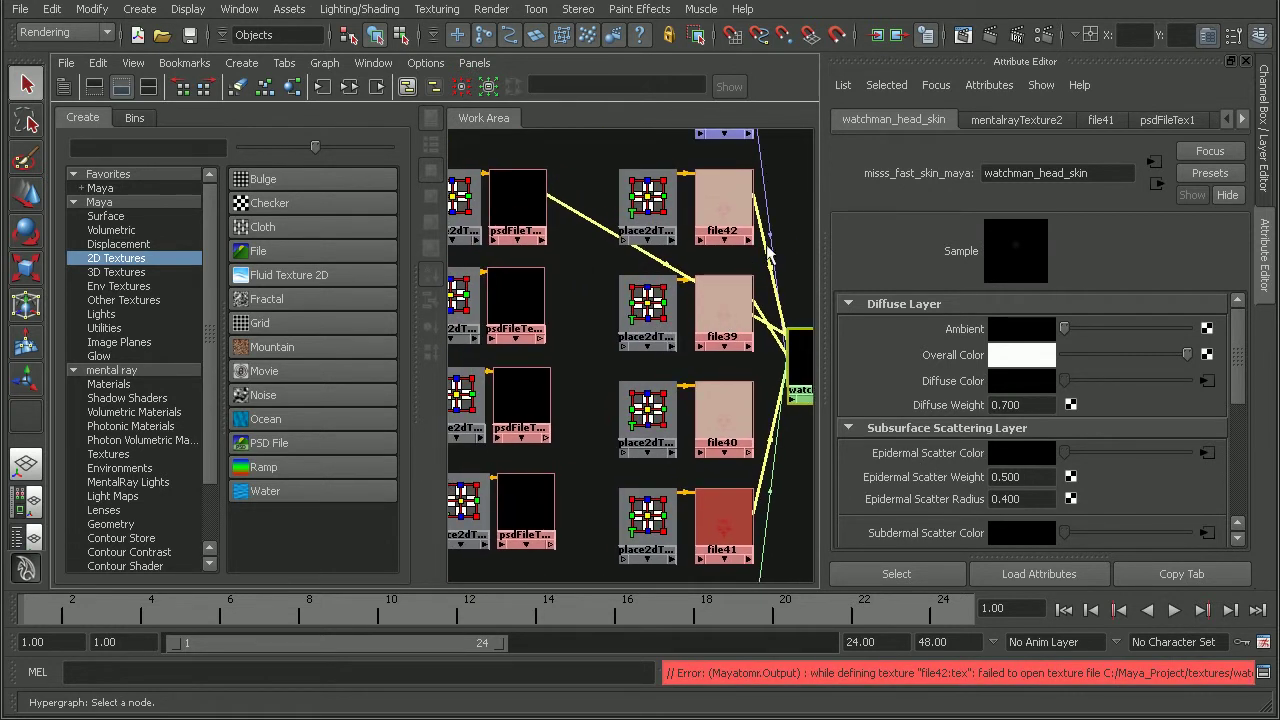
mouse_move(768, 280)
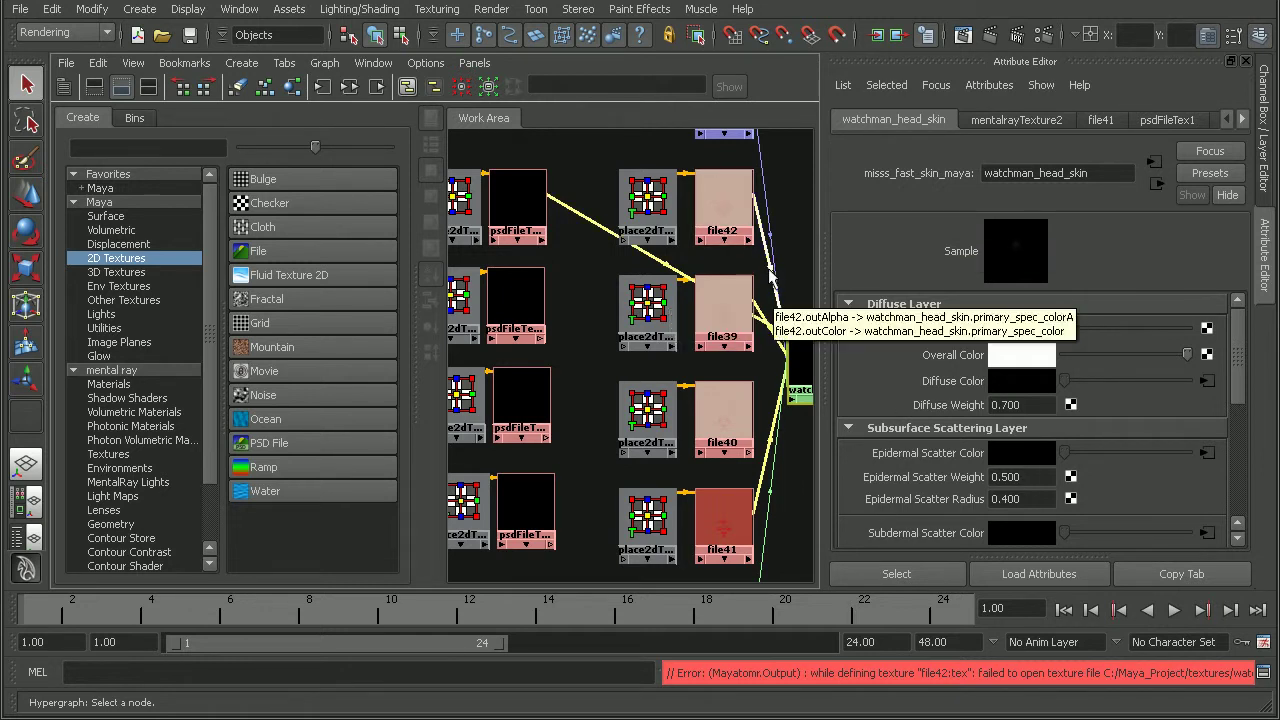
mouse_move(785, 398)
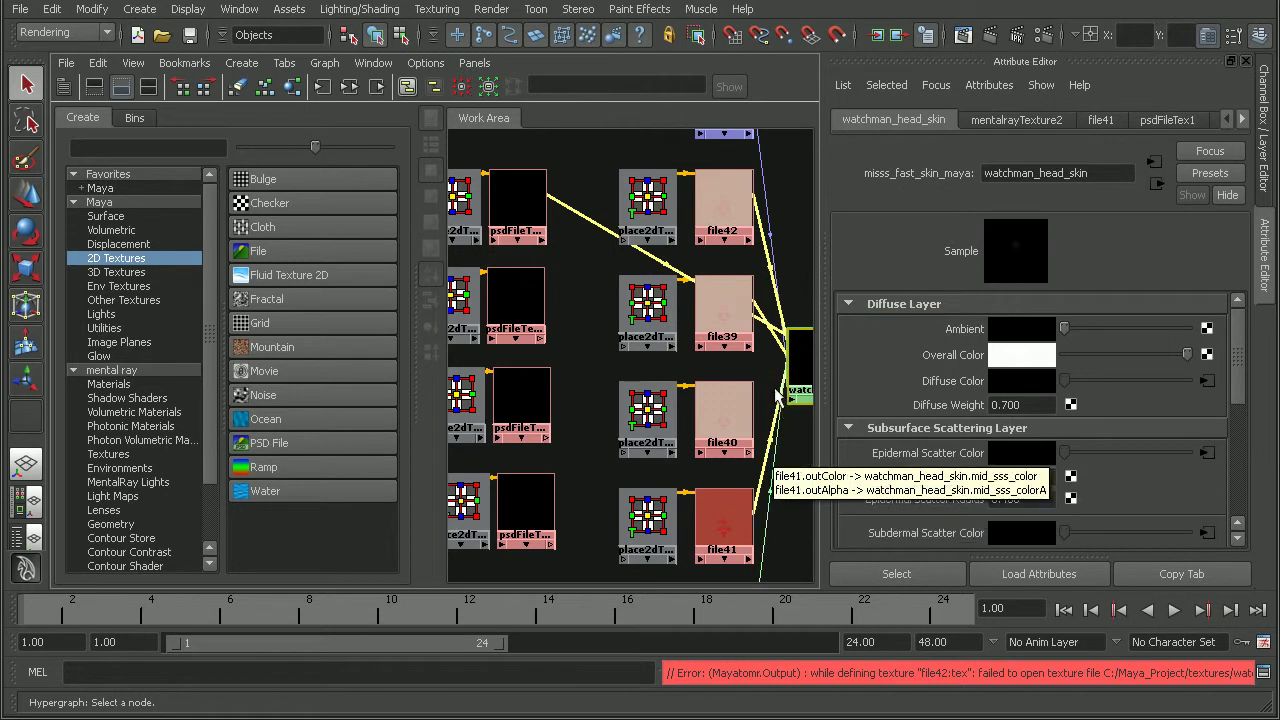
mouse_move(781, 346)
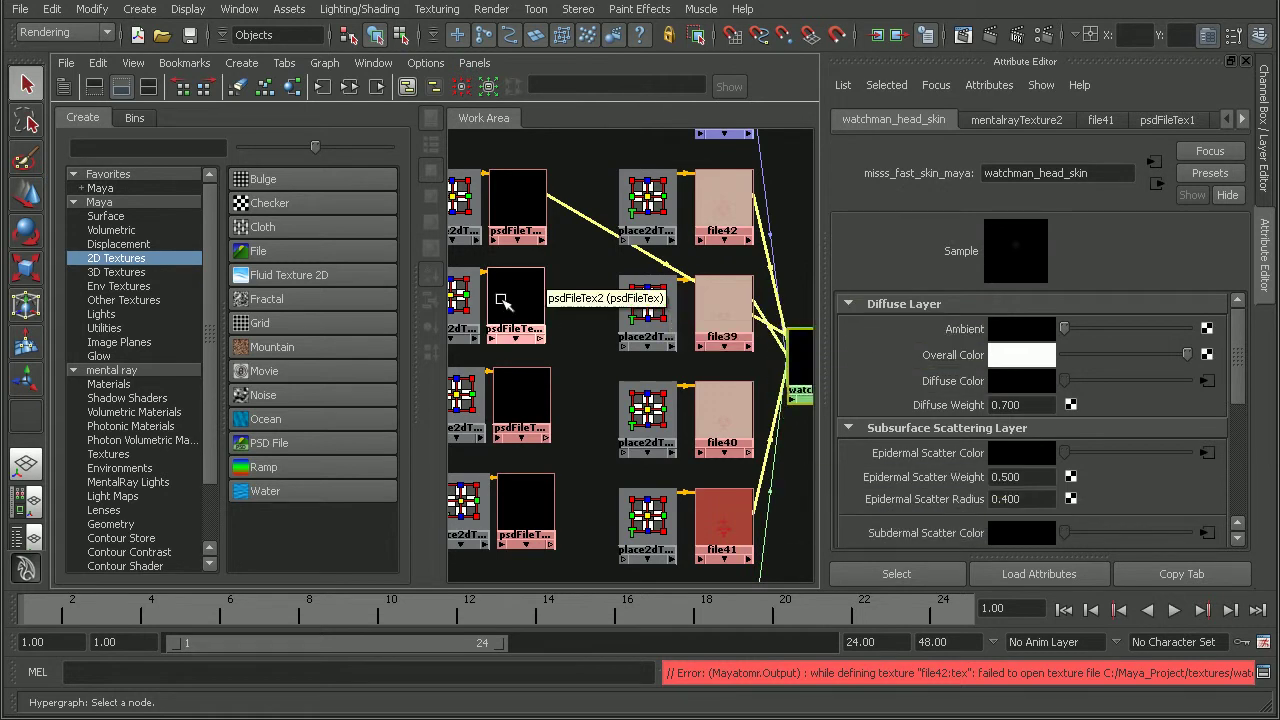
- Connect the second PSD texture to the Diffuse Color and the lowest one to the Subdermal Scatter Color of watchman_head_skin
middle_click_drag(494, 297, 966, 379)
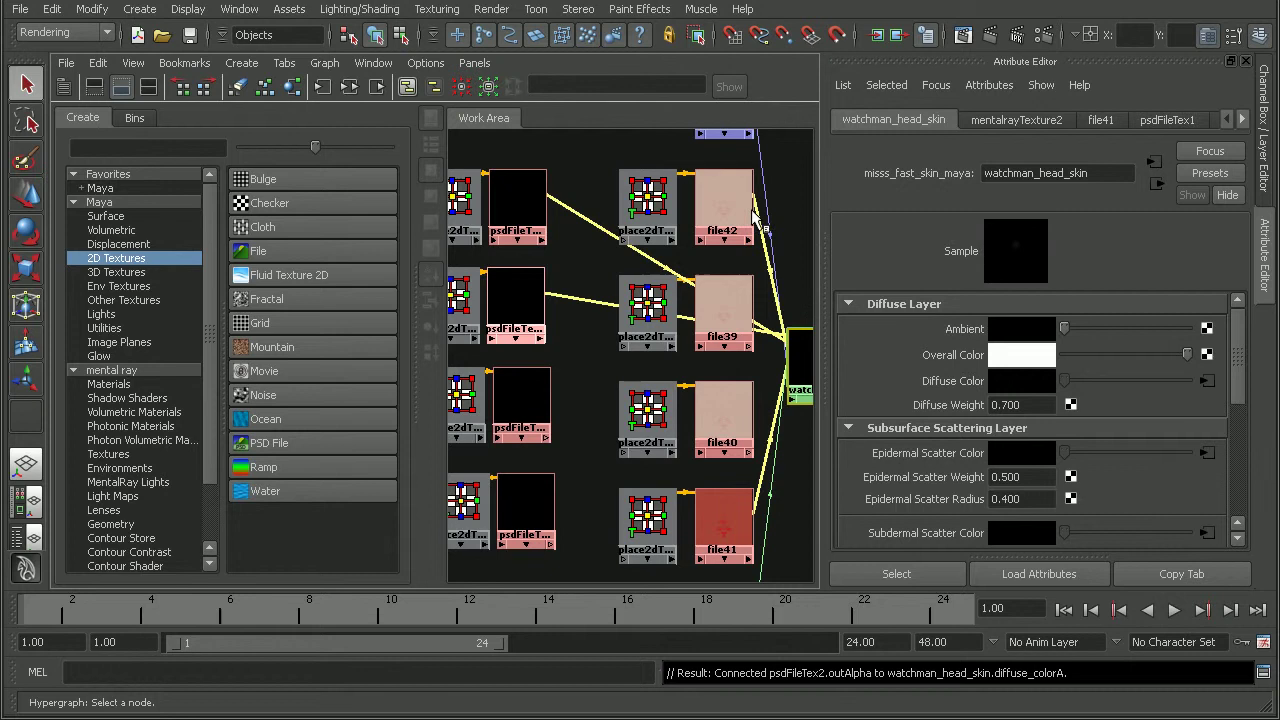
mouse_move(744, 428)
middle_mouse_down("alt")
mouse_move(738, 404)
mouse_move(738, 424)
middle_mouse_up("alt")
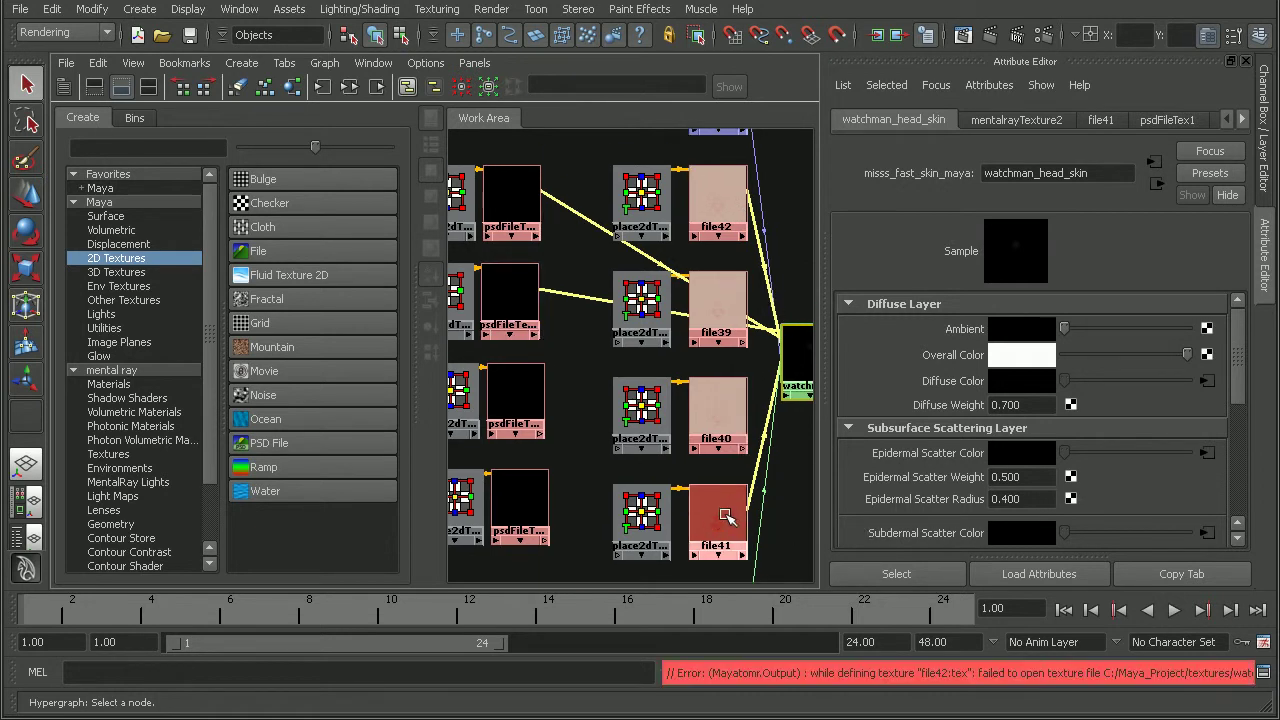
middle_click_drag(522, 500, 925, 535)
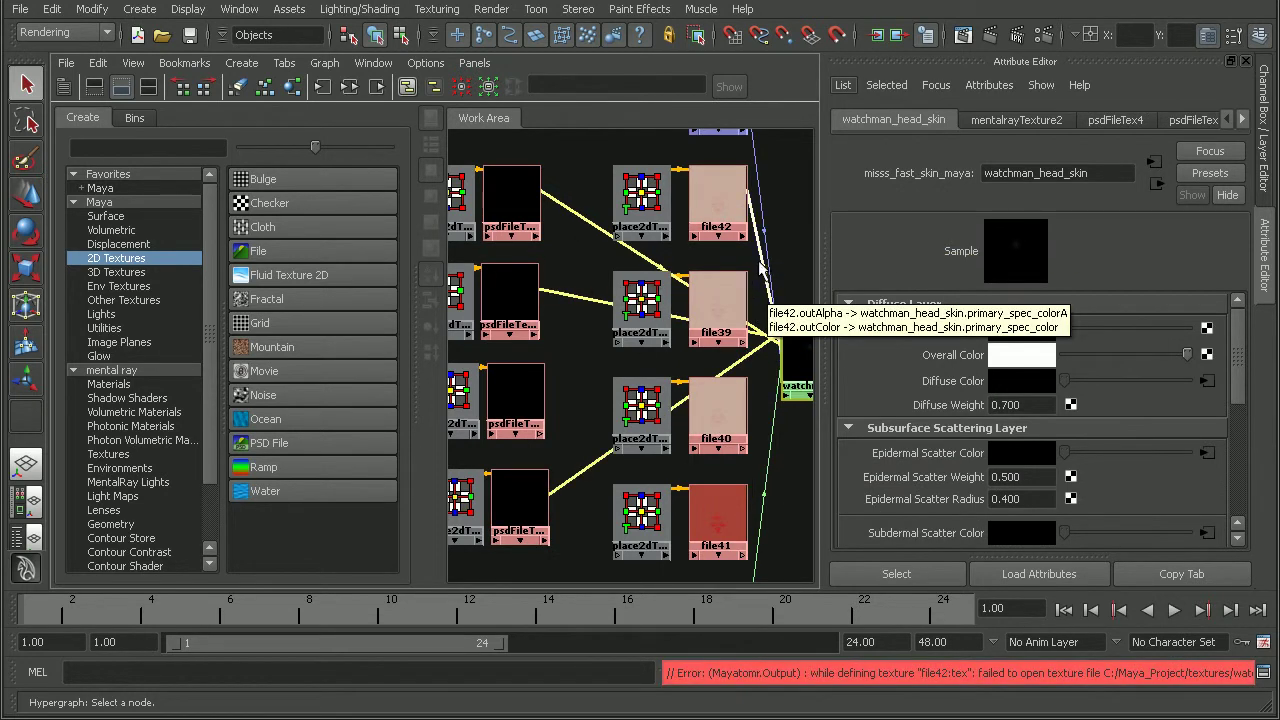
- Connect the third PSD texture node to the Primary Specular Color of the watchman_head_skin shader
left_click_drag(1238, 387, 1240, 495)
left_click(910, 419)
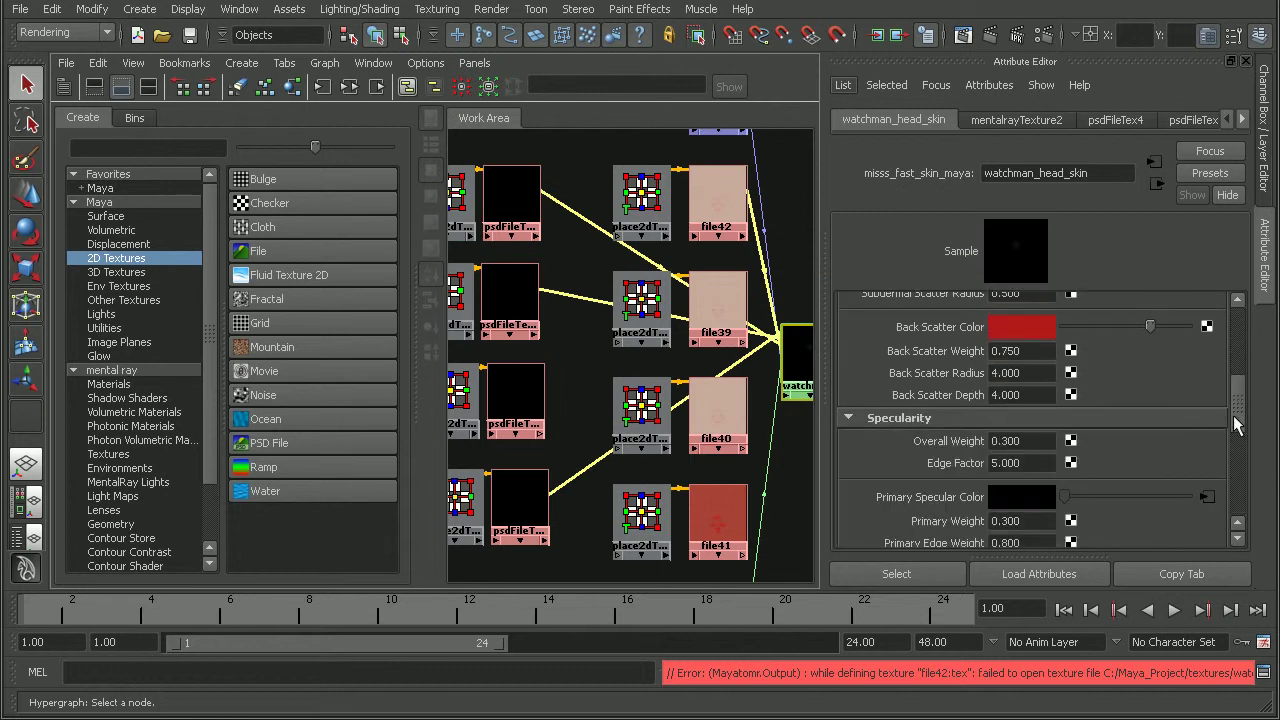
left_click_drag(1234, 418, 1240, 436)
middle_click_drag(511, 388, 937, 417)
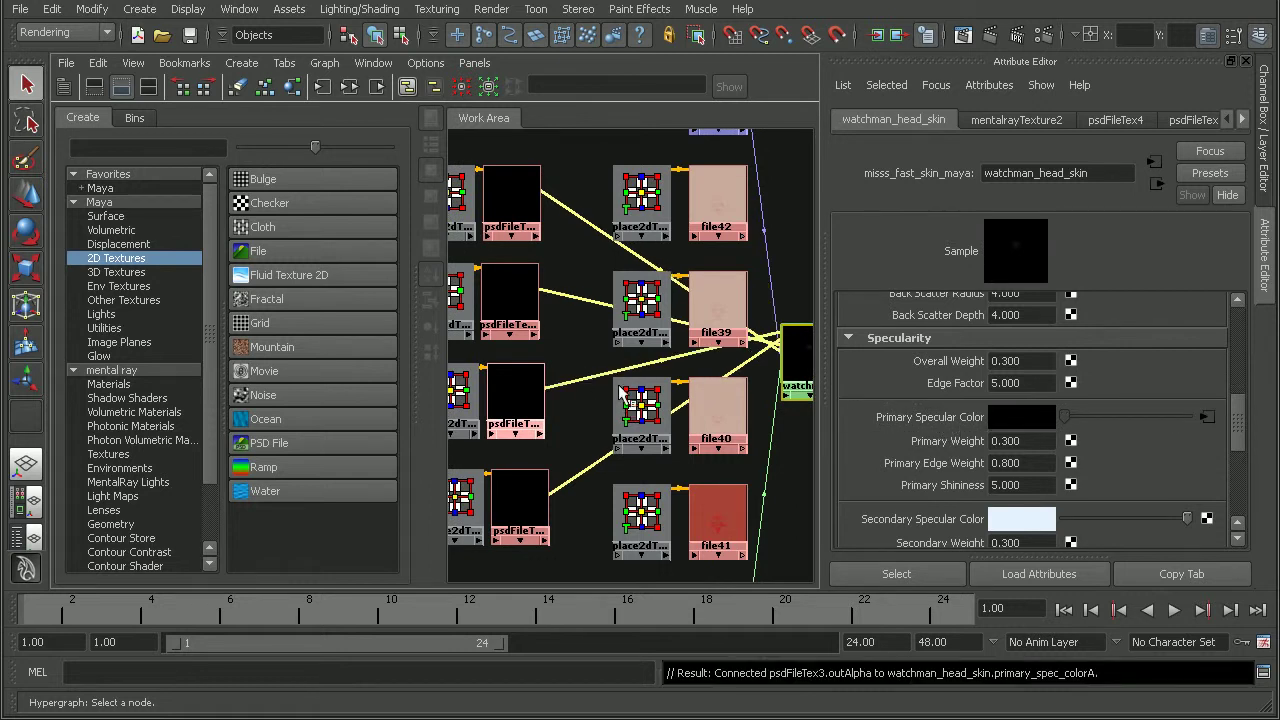
- Move the four PSD texture nodes and their placement nodes together, right next to the old file texture column
mouse_move(584, 360)
middle_mouse_down("alt")
mouse_move(542, 362)
mouse_move(629, 346)
middle_mouse_up("alt")
right_click_drag(734, 343, 557, 338, "alt")
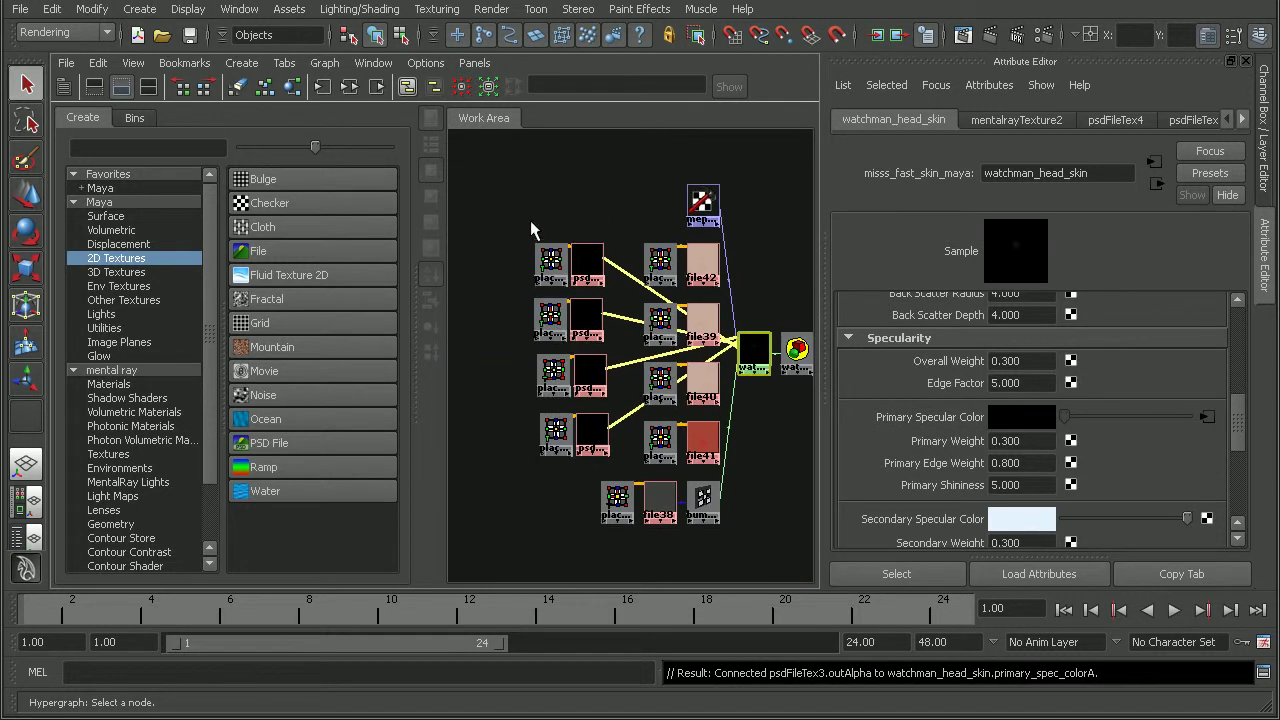
left_click_drag(531, 224, 605, 452)
left_click_drag(592, 436, 624, 427)
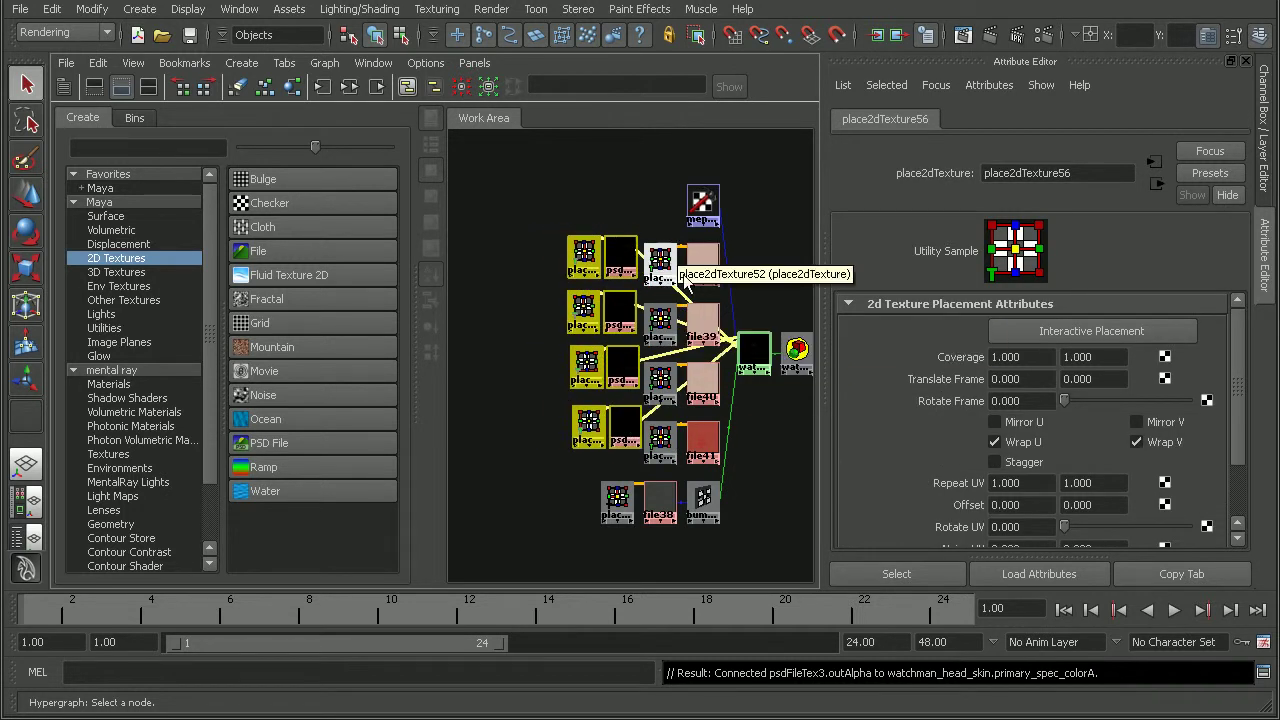
middle_click_drag(615, 281, 595, 316, "alt")
right_click_drag(594, 316, 634, 323, "alt")
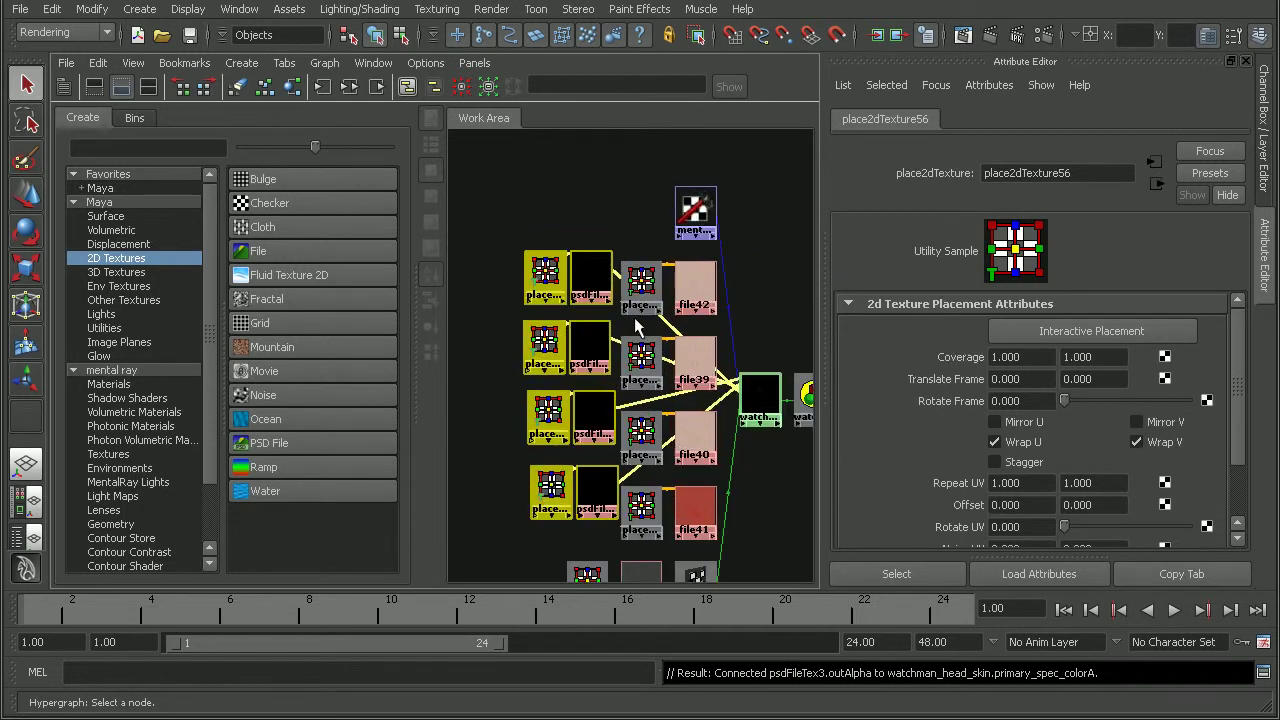
- Copy file42's image path and assign it, textures\watchman_head_clr.psd, as the image name of psdFileTex1
left_click(592, 226)
left_click(591, 283)
middle_click_drag(591, 283, 660, 249)
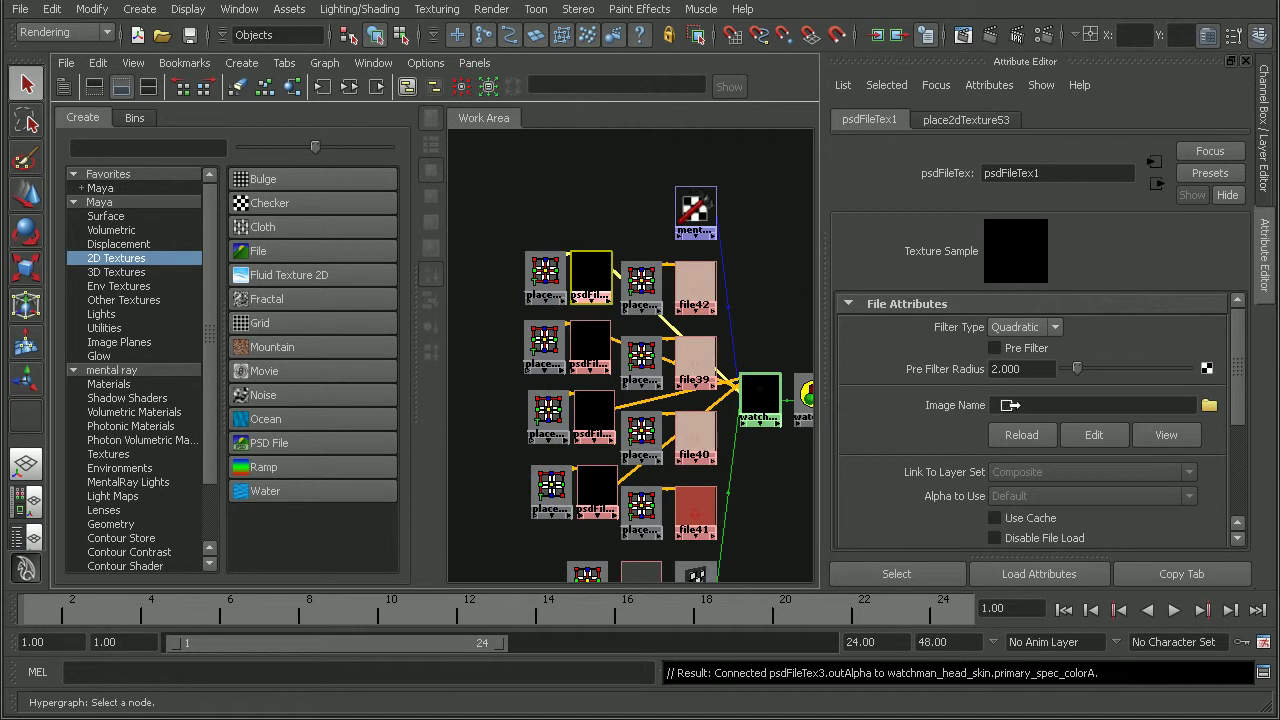
left_click(1028, 404)
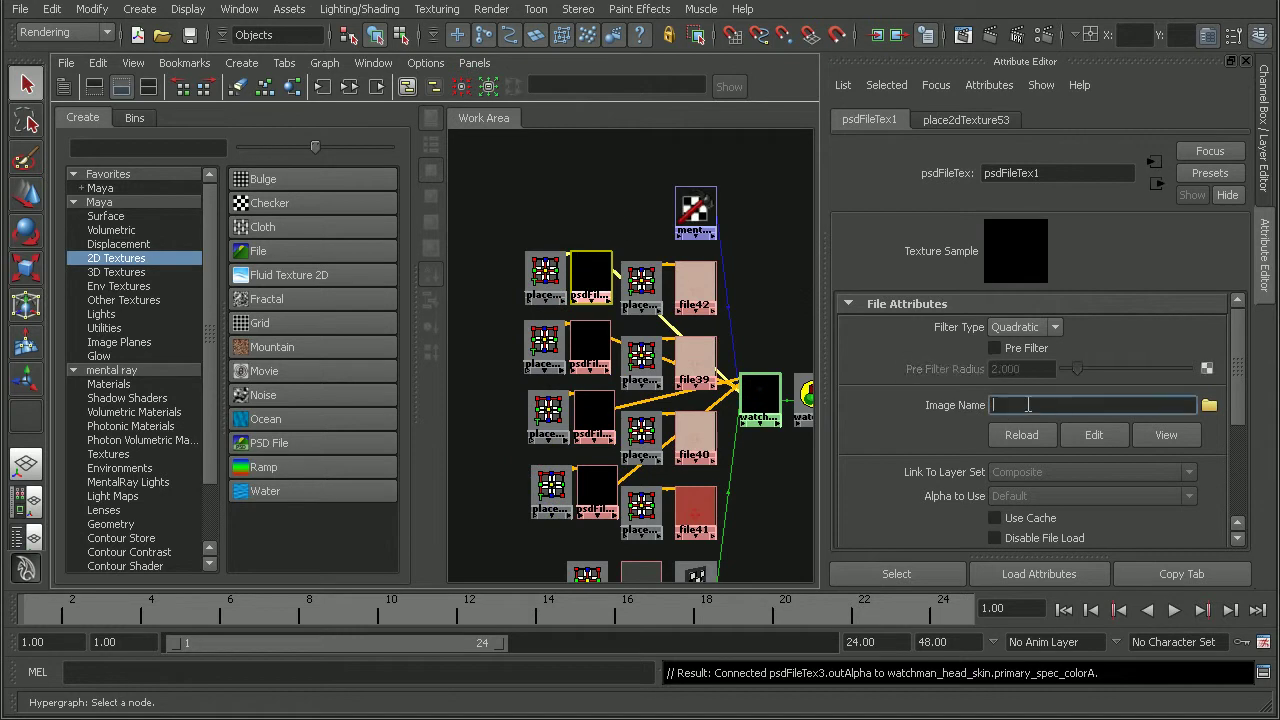
left_click(694, 297)
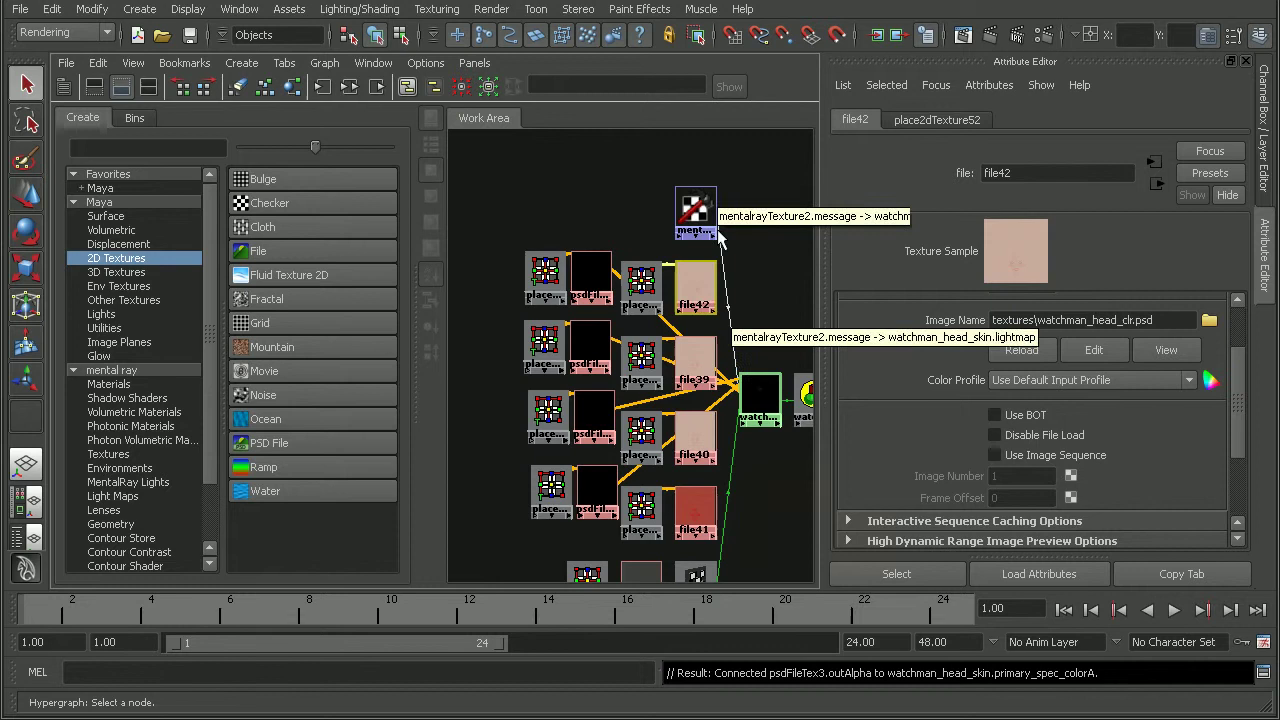
left_click_drag(1170, 319, 992, 322)
key("ctrl+c")
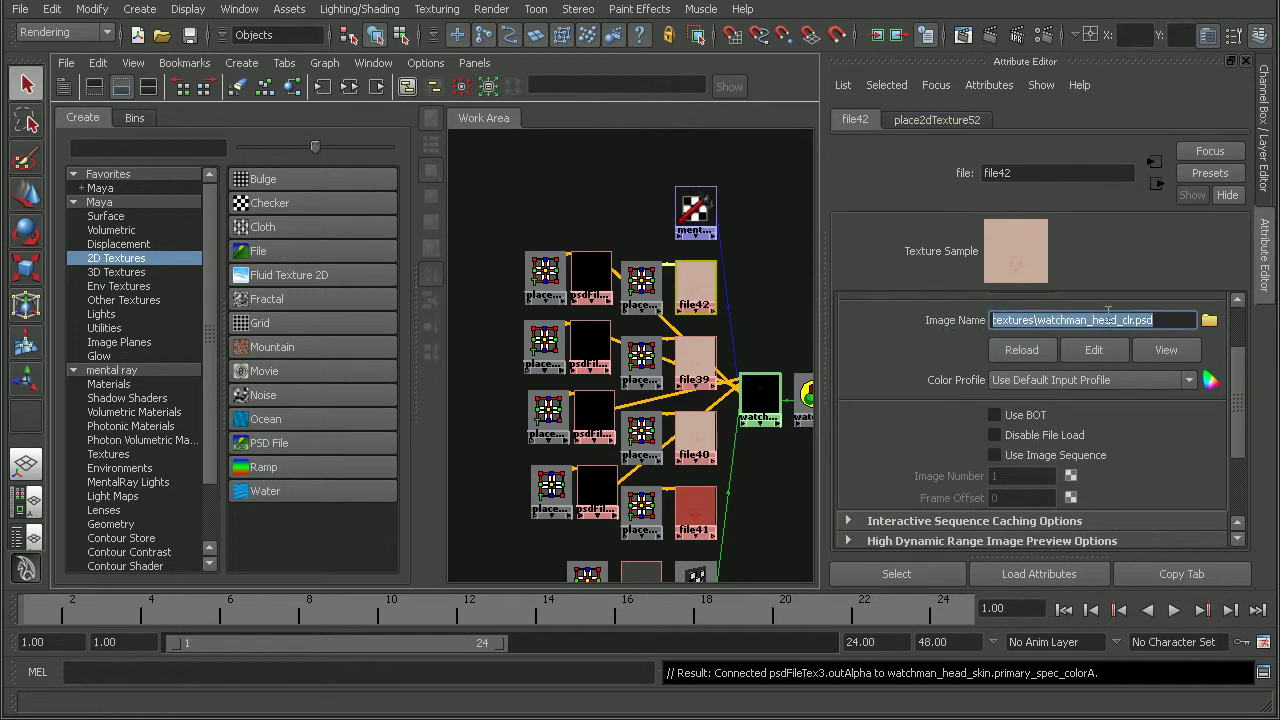
left_click(588, 272)
left_click(1062, 405)
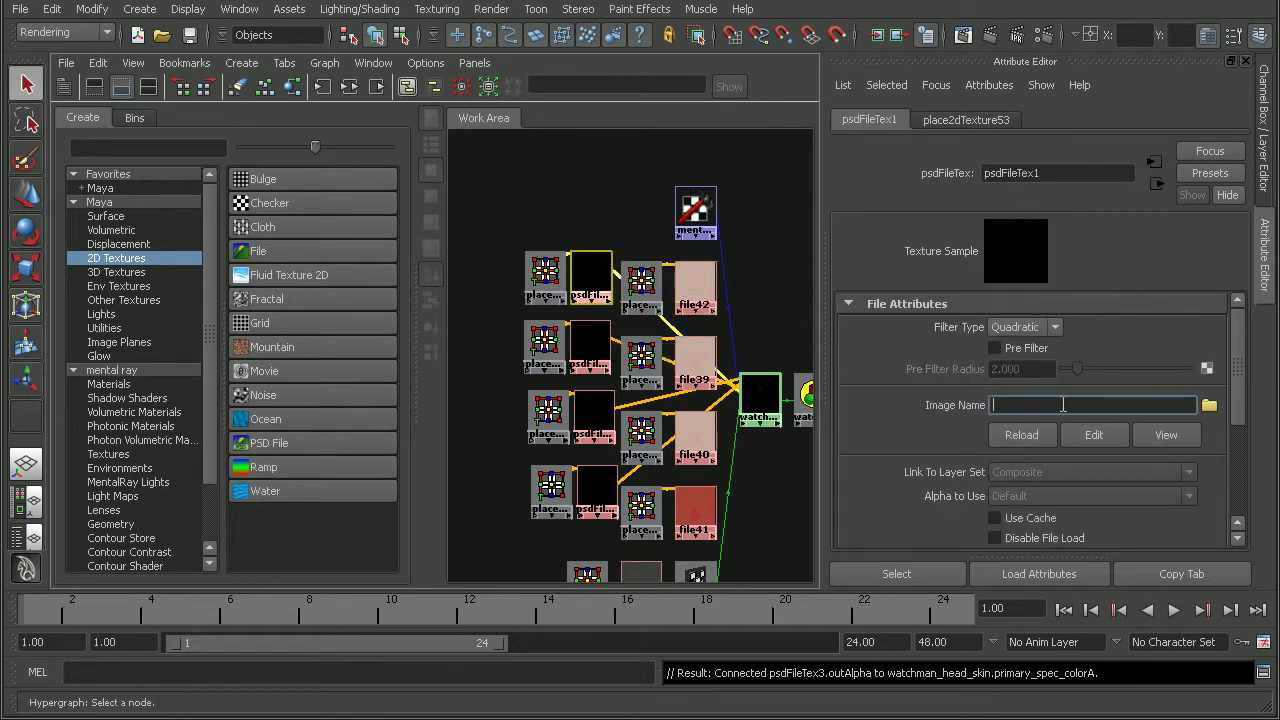
key("ctrl+v")
key("Return")
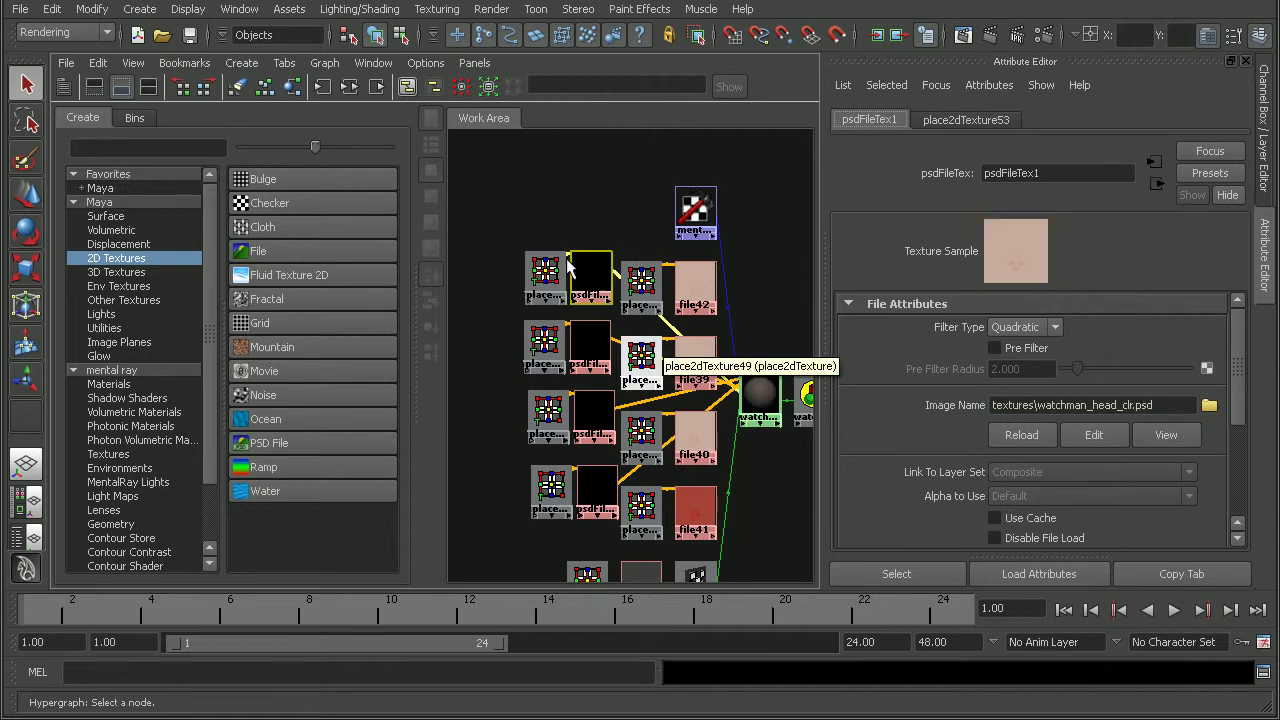
- Open psdFileTex2's empty image name for editing and inspect which skin shader attributes the PSD texture connections feed
left_click(598, 356)
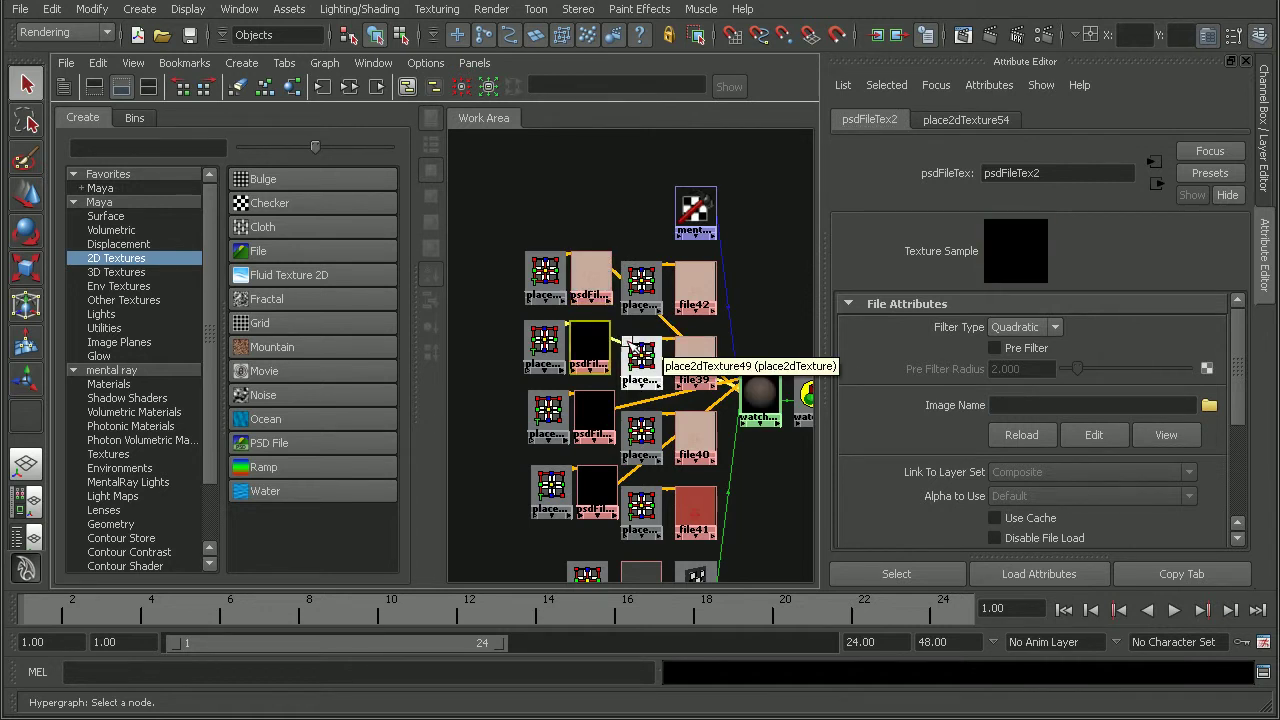
left_click(1079, 402)
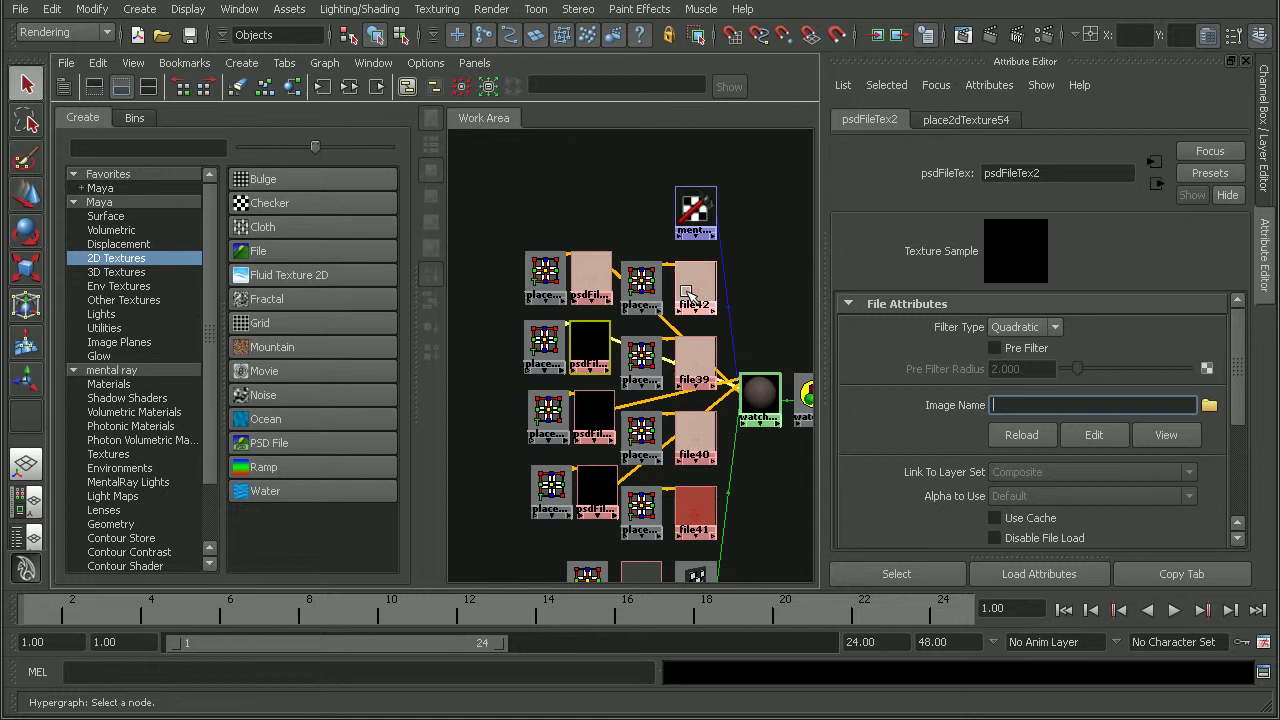
middle_click_drag(708, 403, 716, 330, "alt")
right_click_drag(683, 316, 737, 328, "alt")
mouse_move(768, 314)
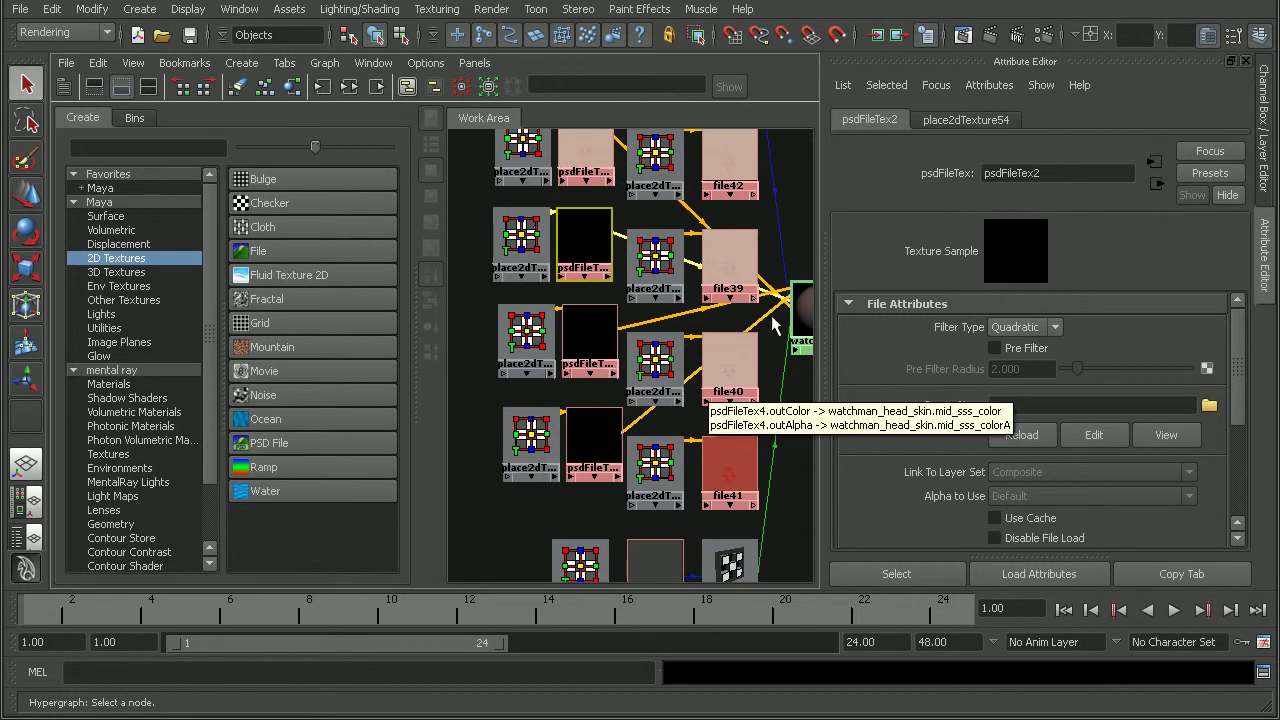
- Load watchman_head_sub.psd into the PSD texture feeding the Subdermal Scatter Color of watchman_head_skin
left_click_drag(801, 322, 793, 425)
middle_click_drag(793, 425, 744, 406, "alt")
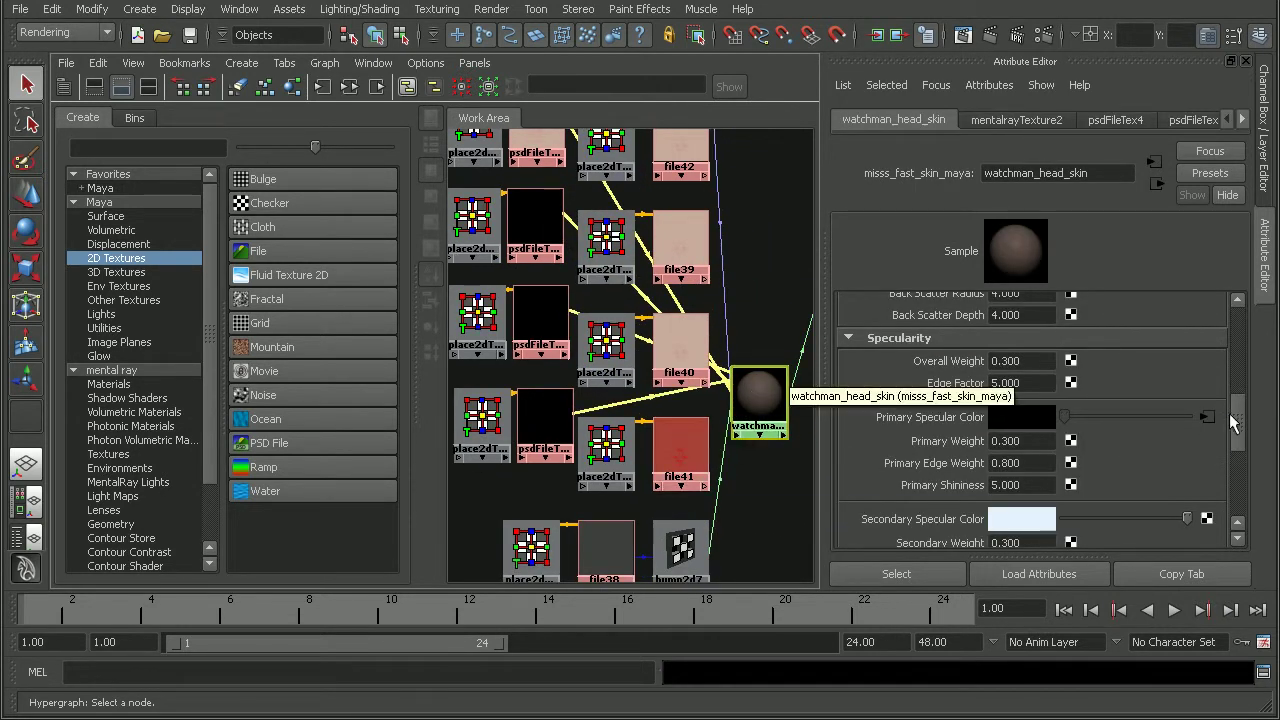
left_click_drag(1230, 424, 1229, 370)
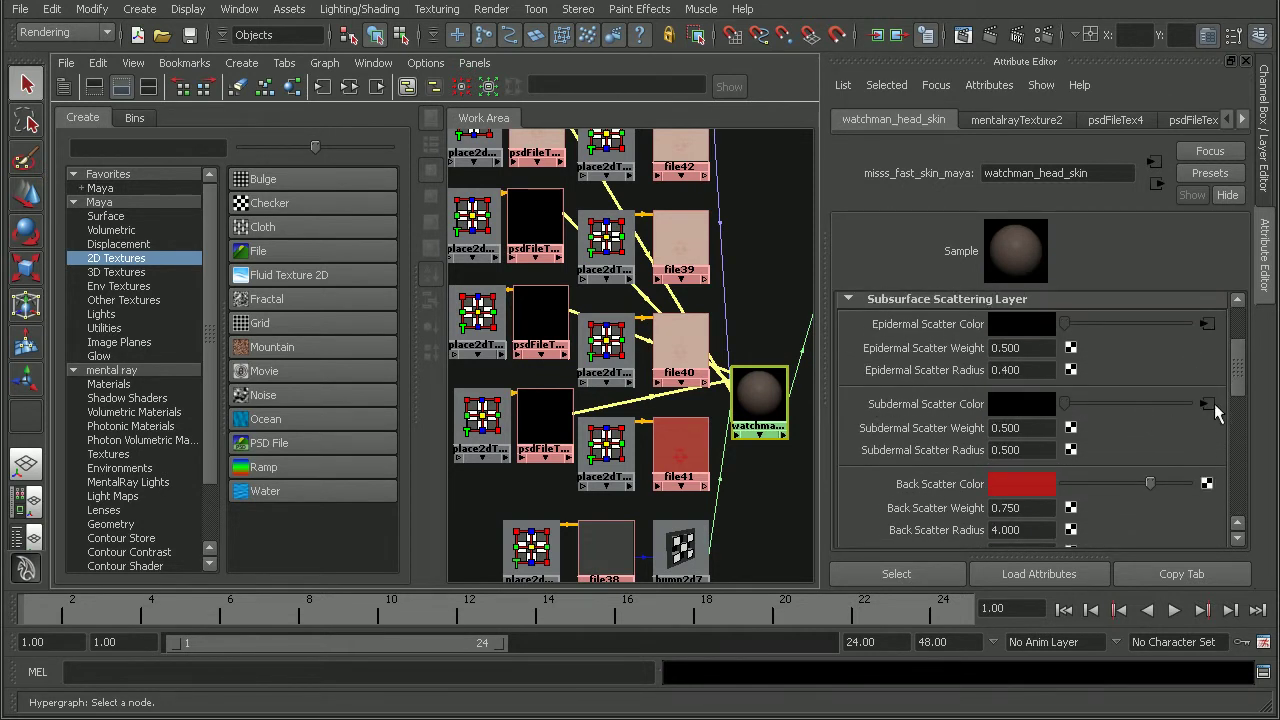
left_click(1212, 404)
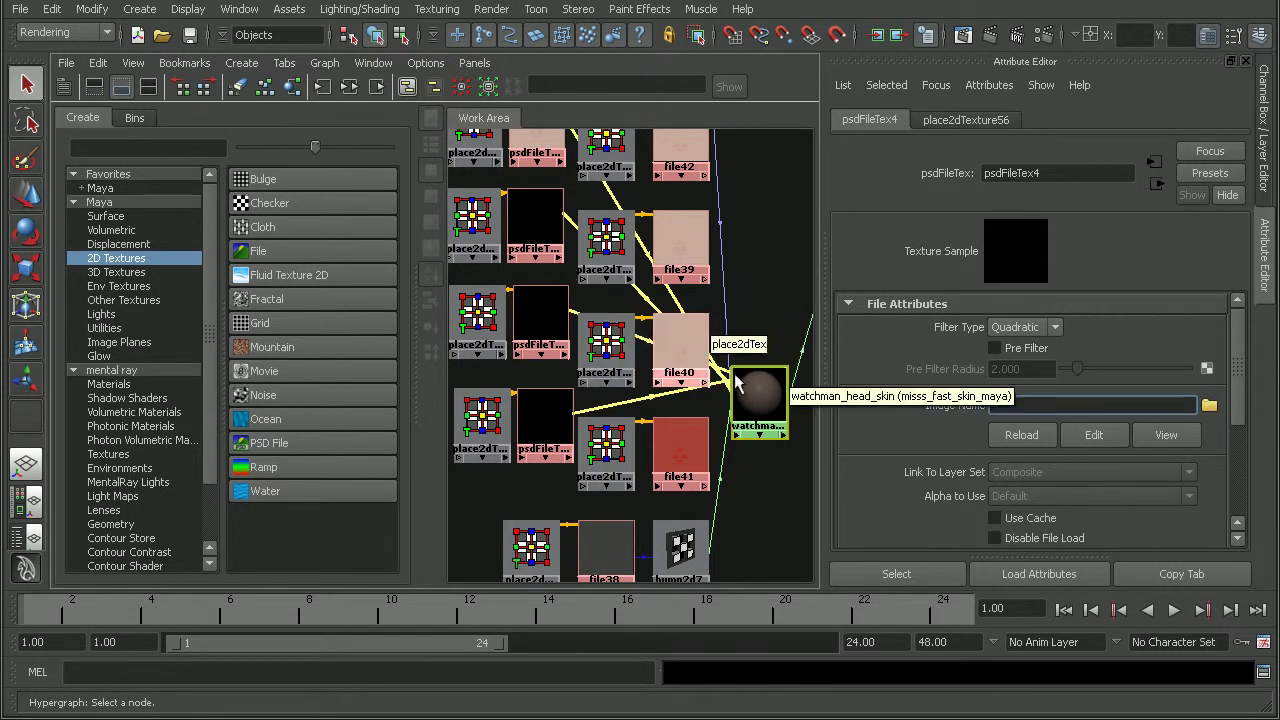
left_click(1210, 404)
left_click(425, 198)
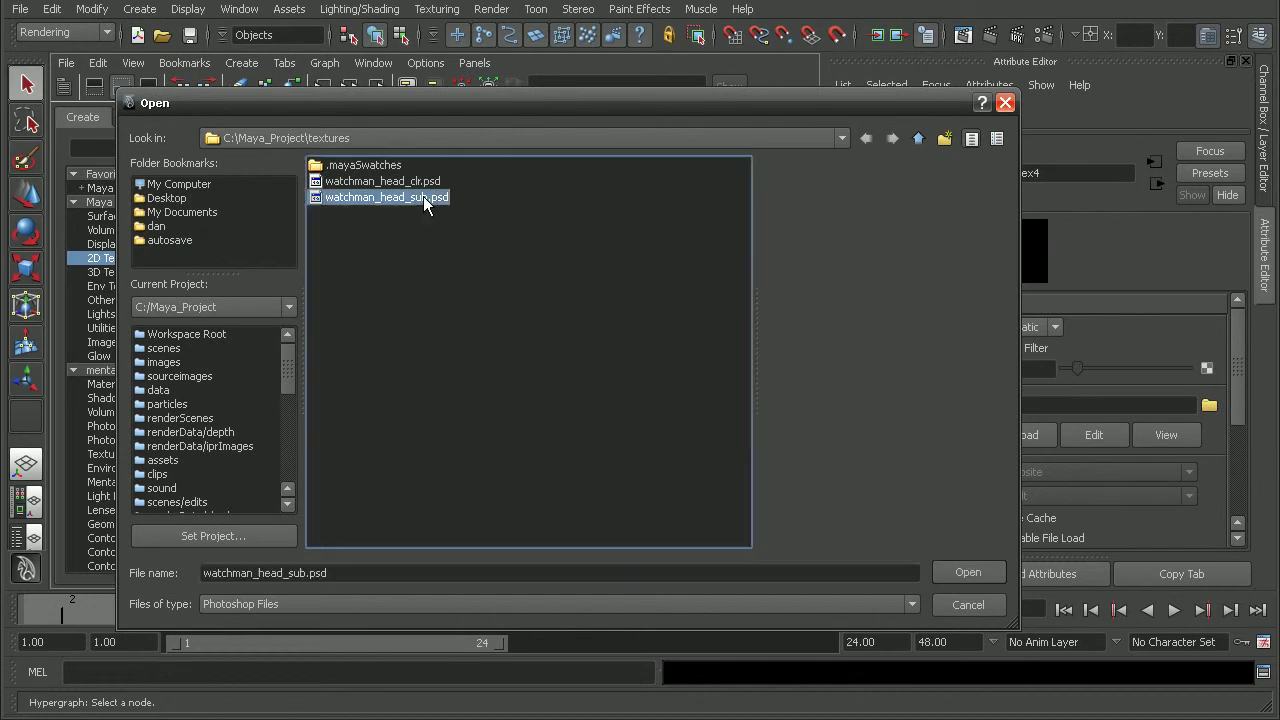
left_click(984, 575)
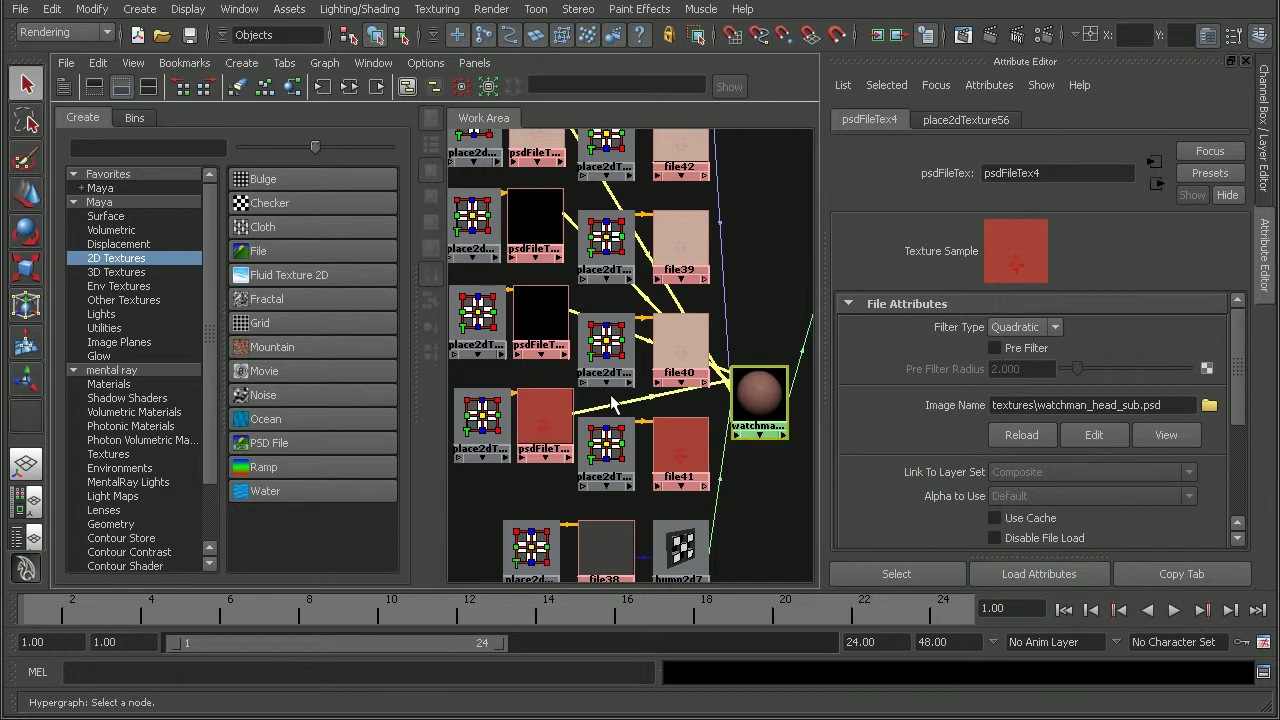
- Set the image name of psdFileTex3, the specular PSD texture, to textures\watchman_head_clr.psd
middle_click_drag(612, 408, 634, 432, "alt")
left_click(563, 341)
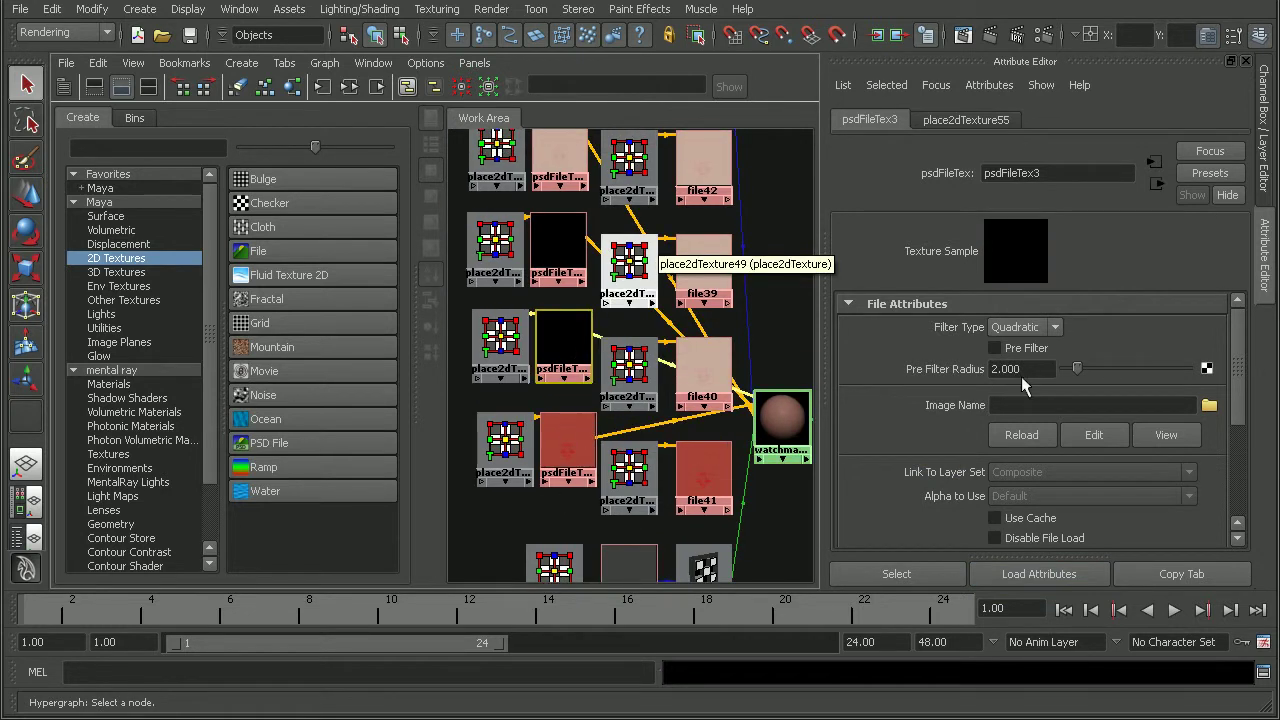
left_click(1060, 404)
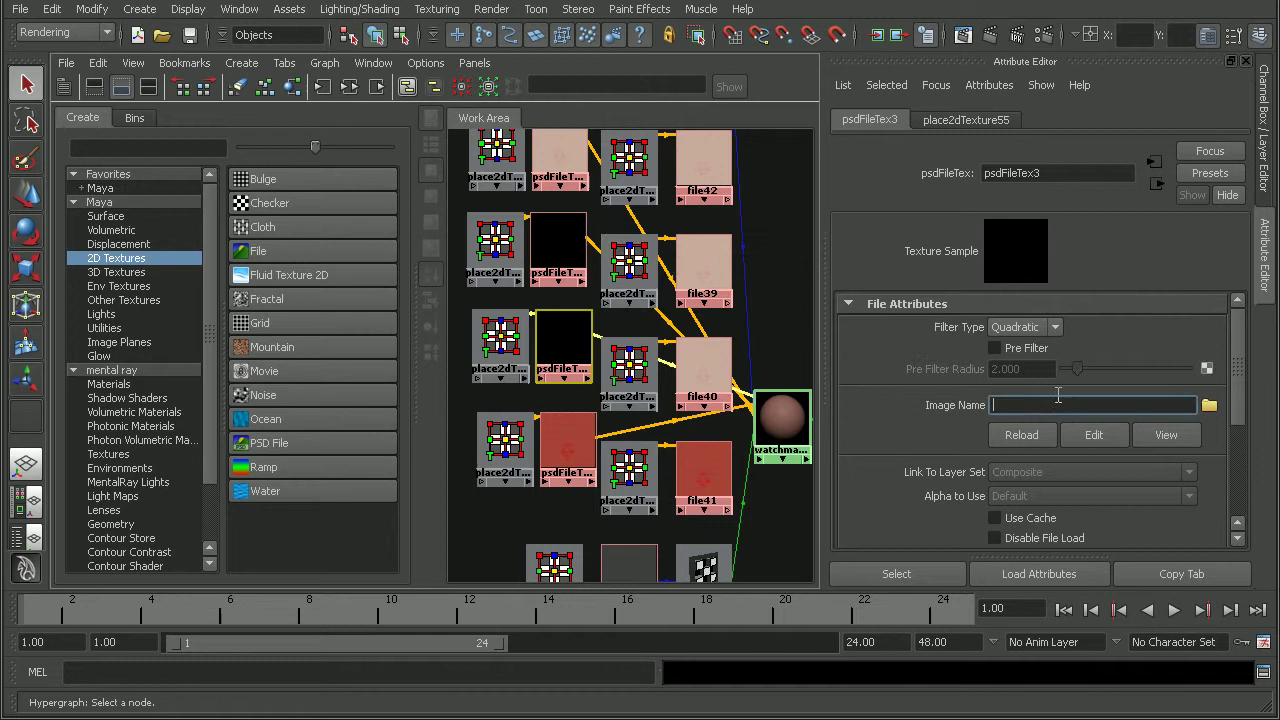
type("textures\\watchman_head_clr.psd")
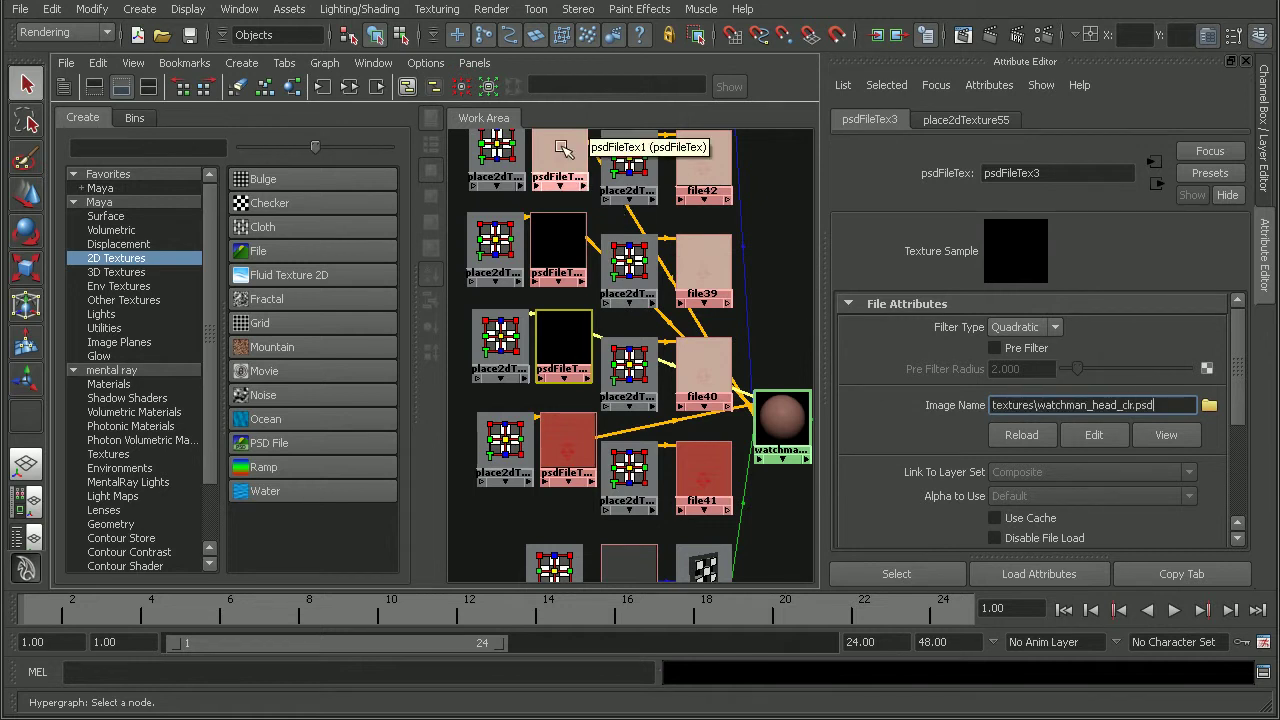
key("Return")
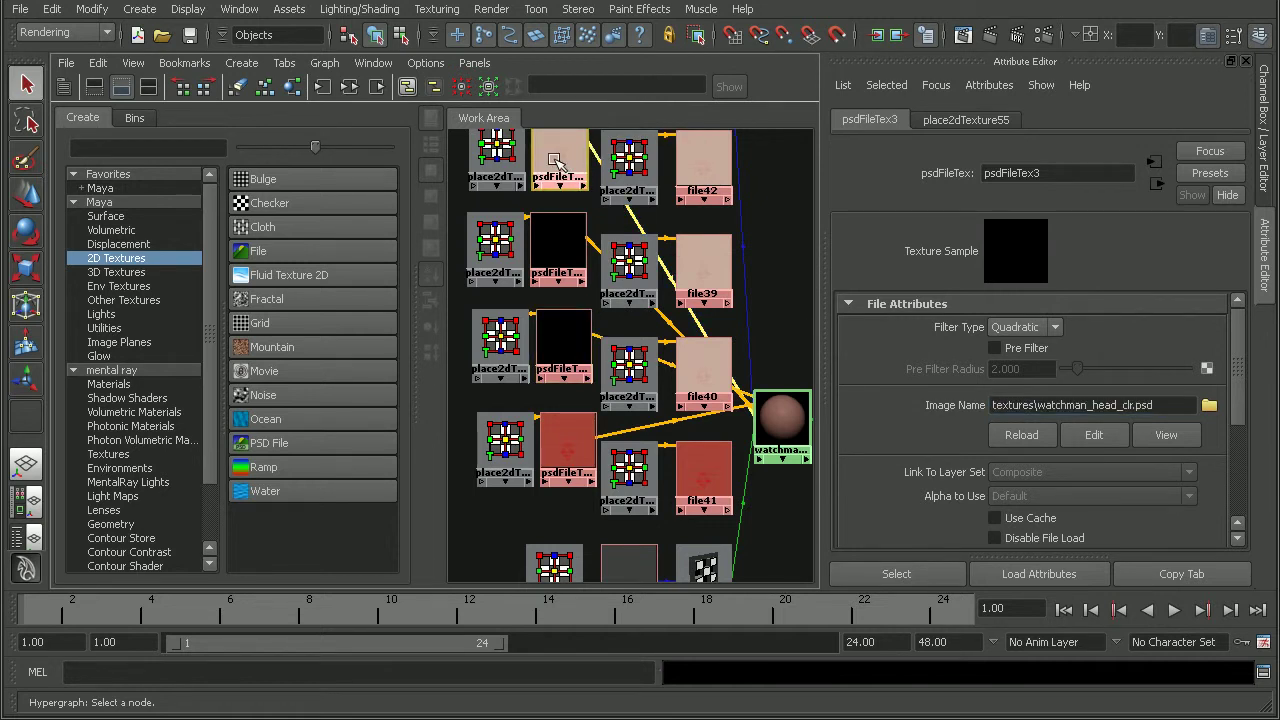
- Assign textures\watchman_head_clr.psd as the image of psdFileTex2, the diffuse PSD texture
left_click(555, 160)
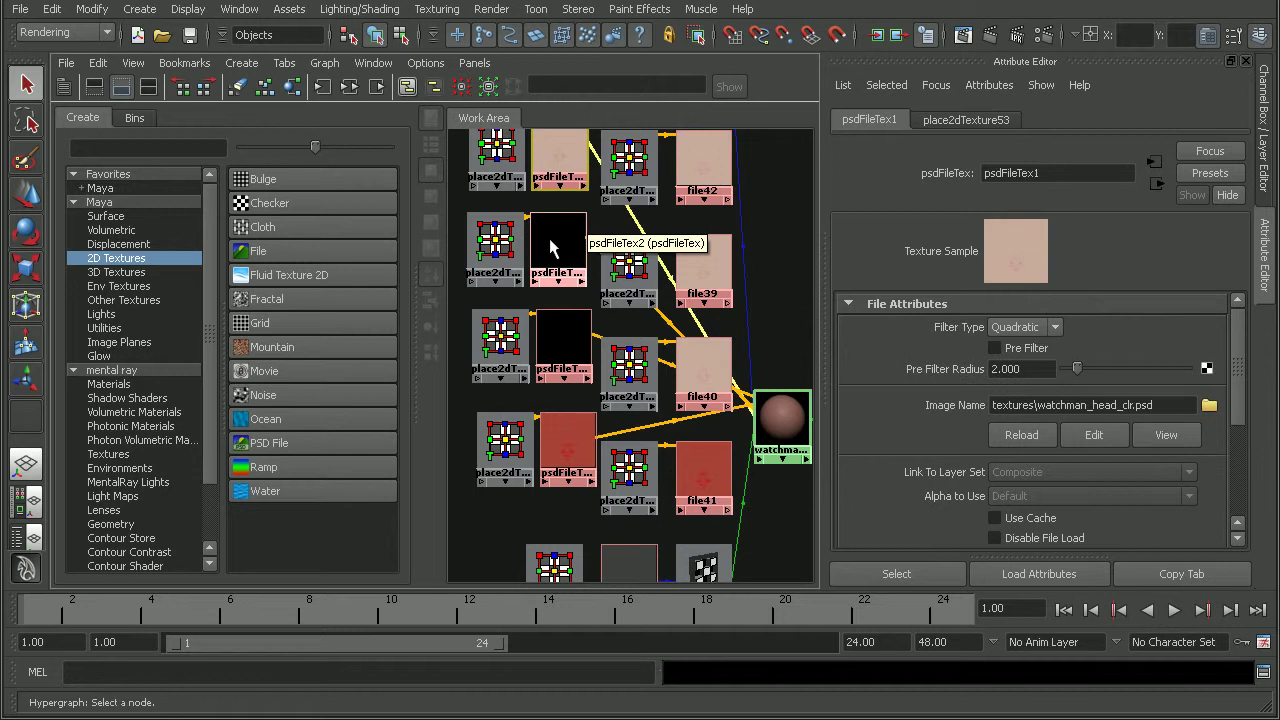
left_click(558, 245)
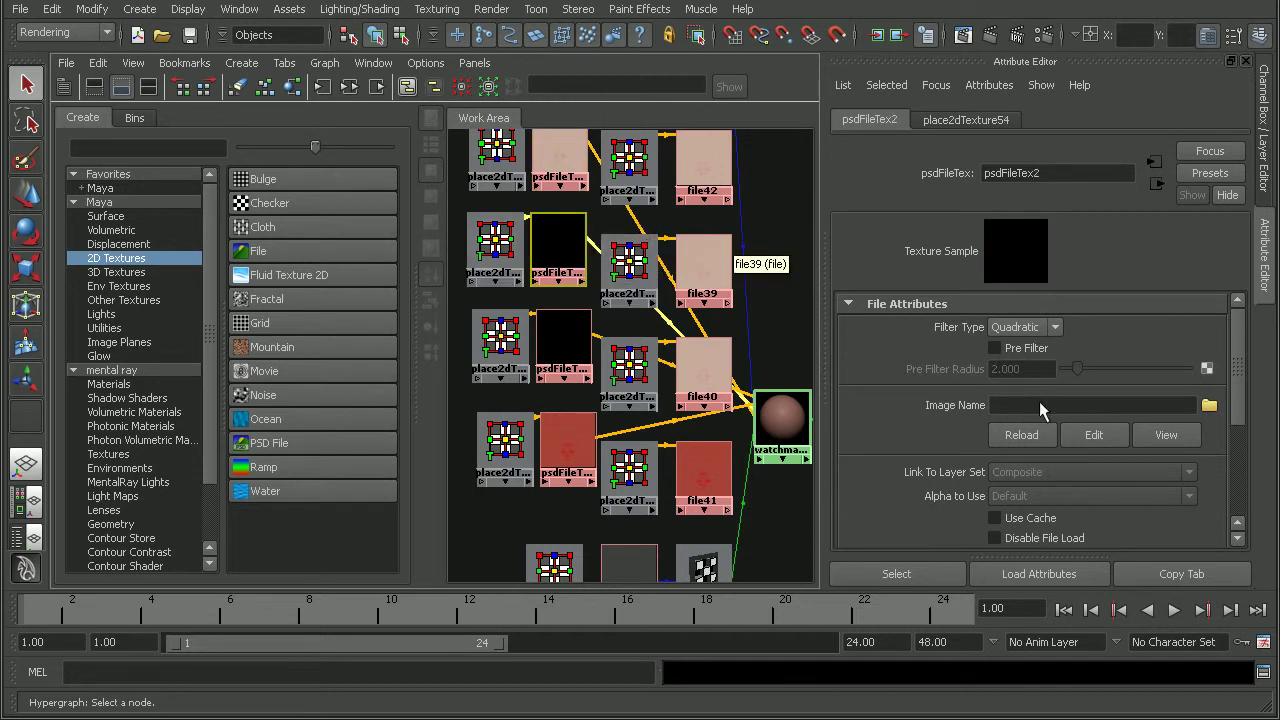
left_click(1072, 405)
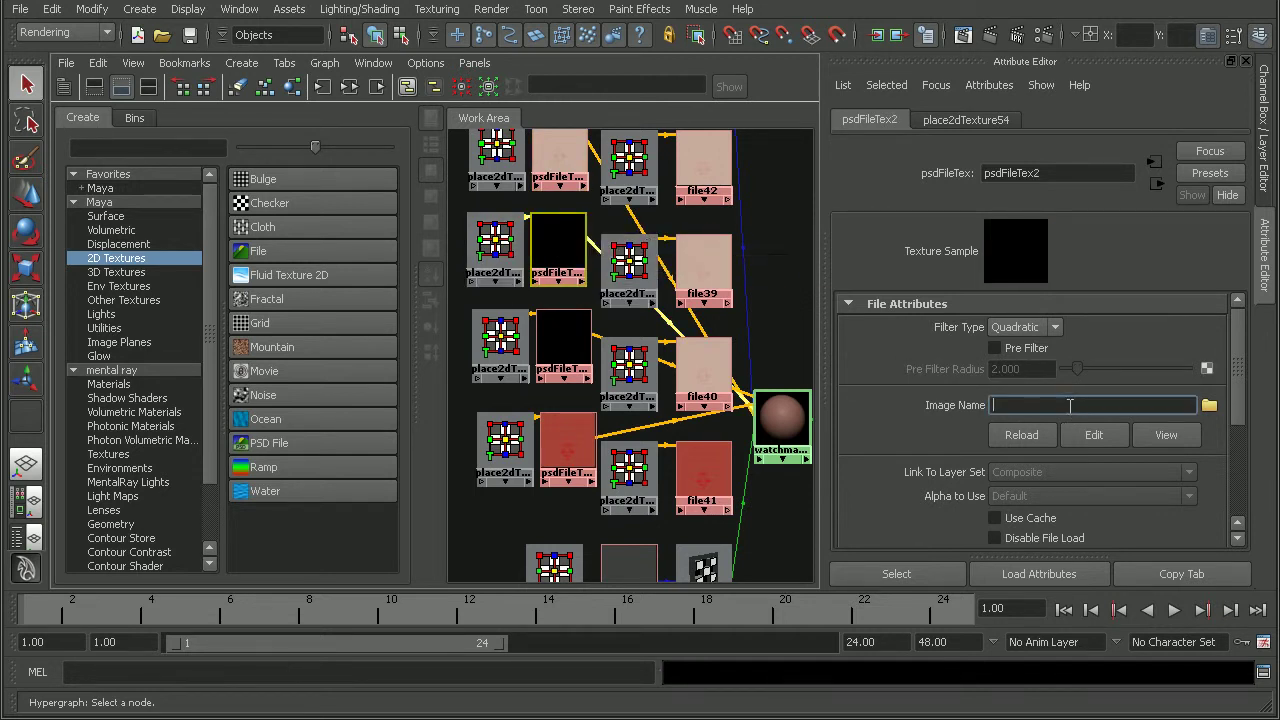
type("textures\\watchman_head_clr.psd")
key("Return")
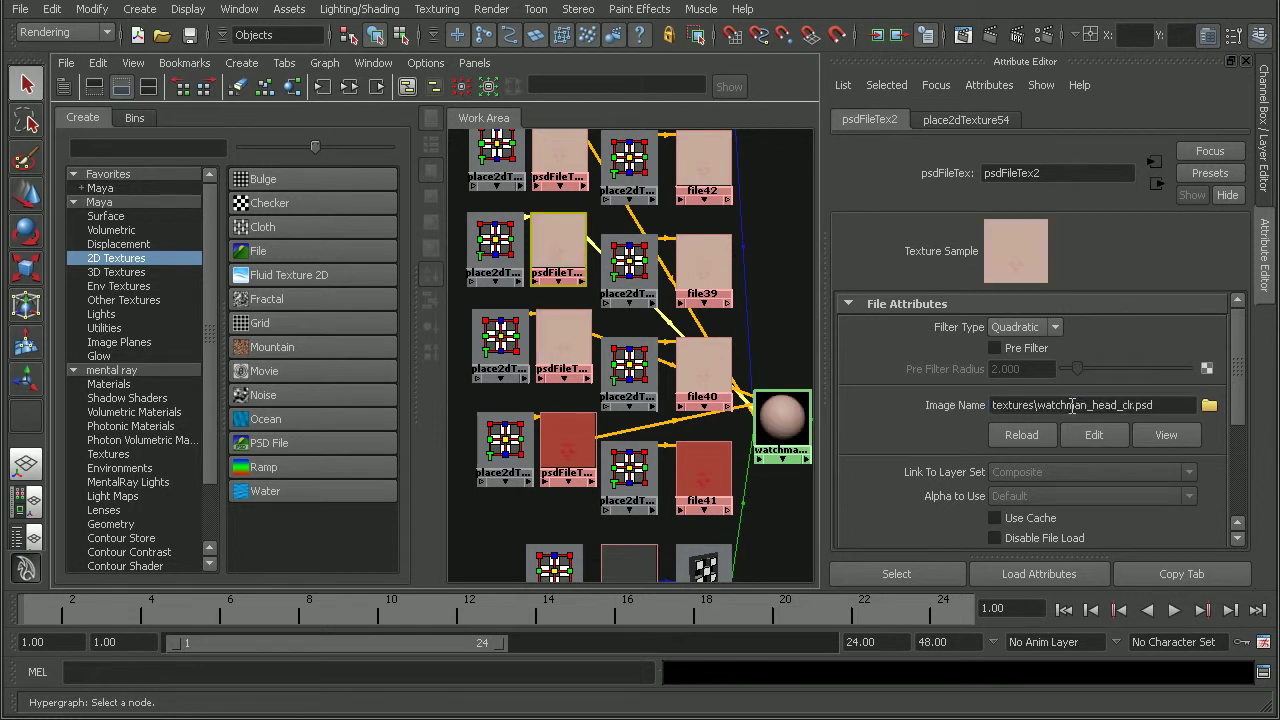
- Regraph the input and output connections of watchman_head_skin, then select psdFileTex3 to check its image assignment
scroll(760, 340, "down", 5)
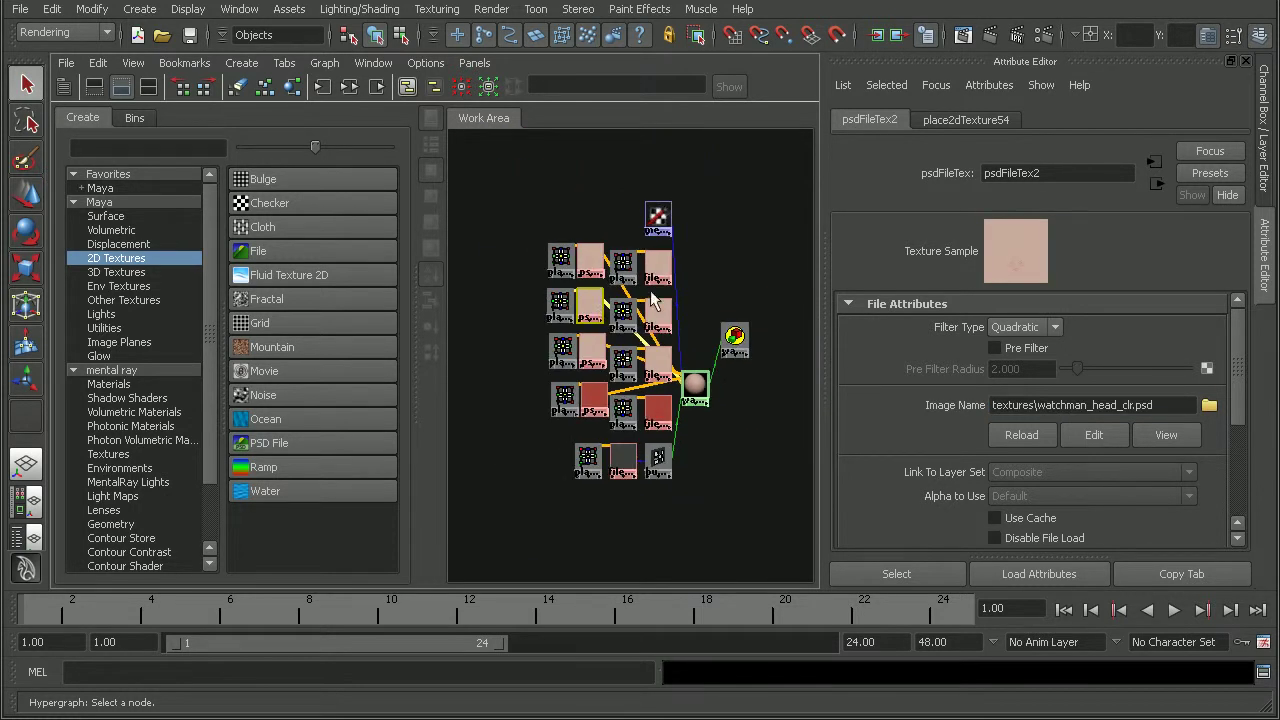
left_click(695, 385)
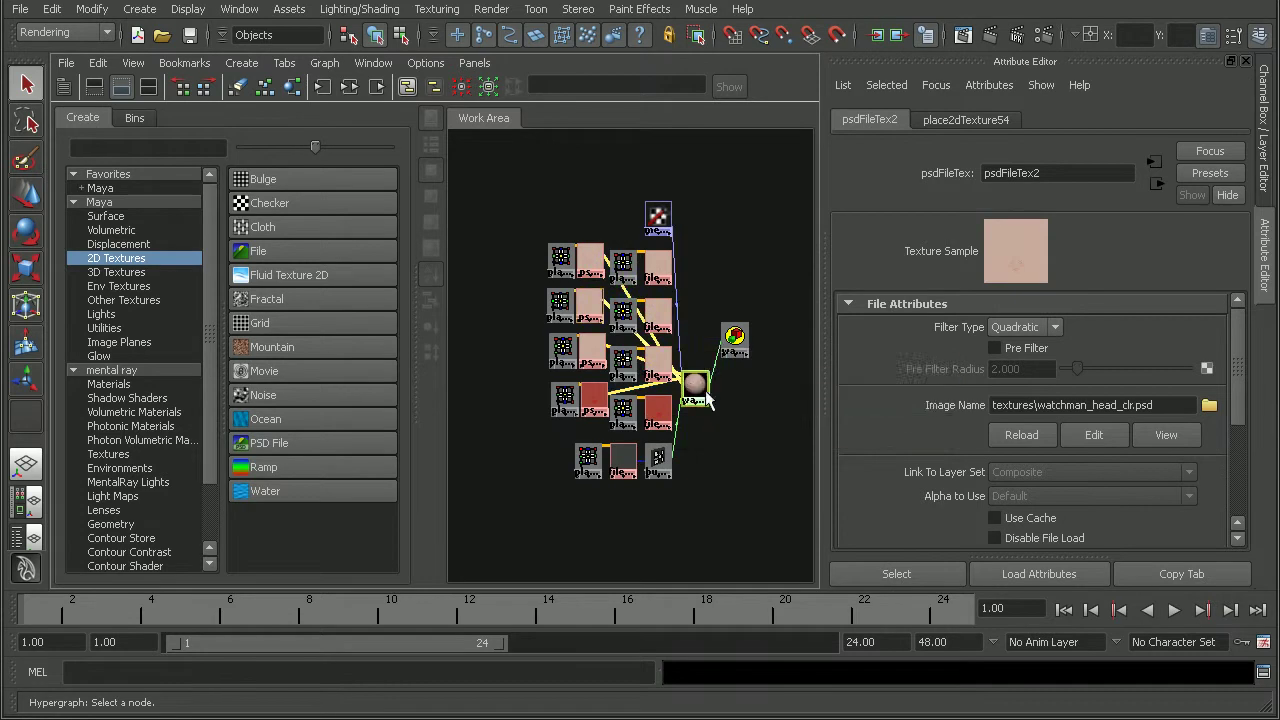
left_click(355, 87)
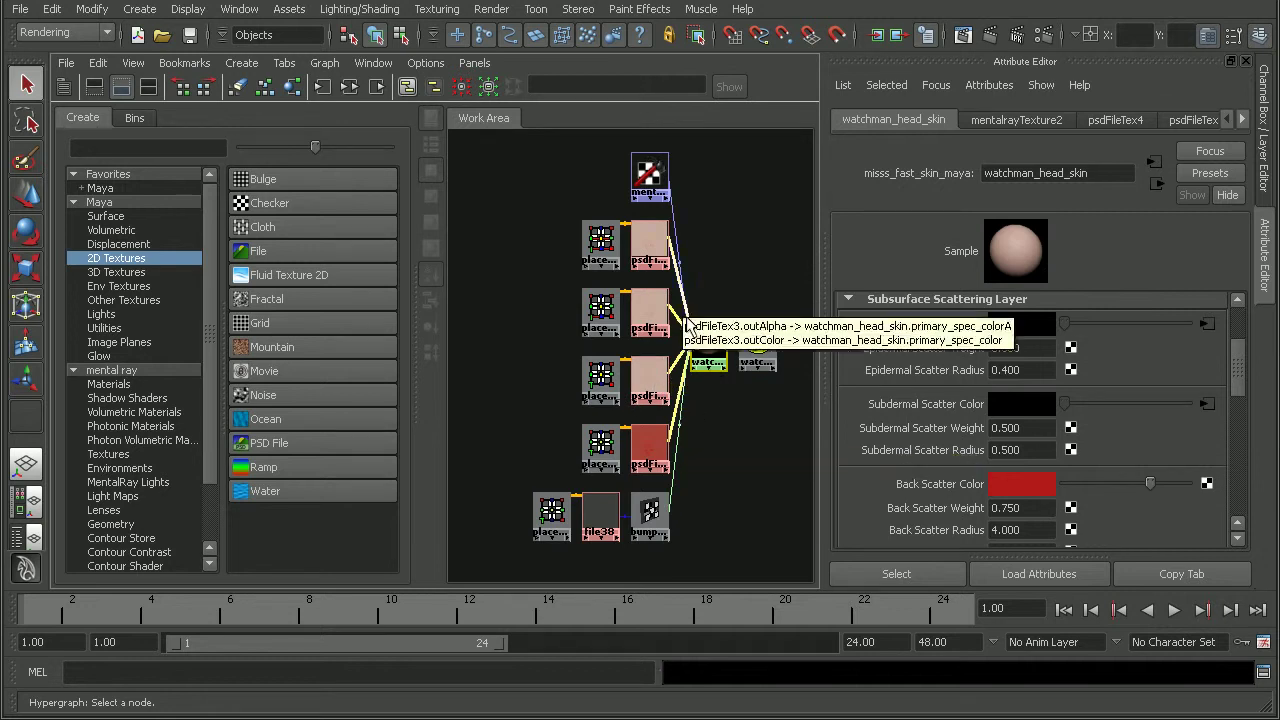
left_click(650, 245)
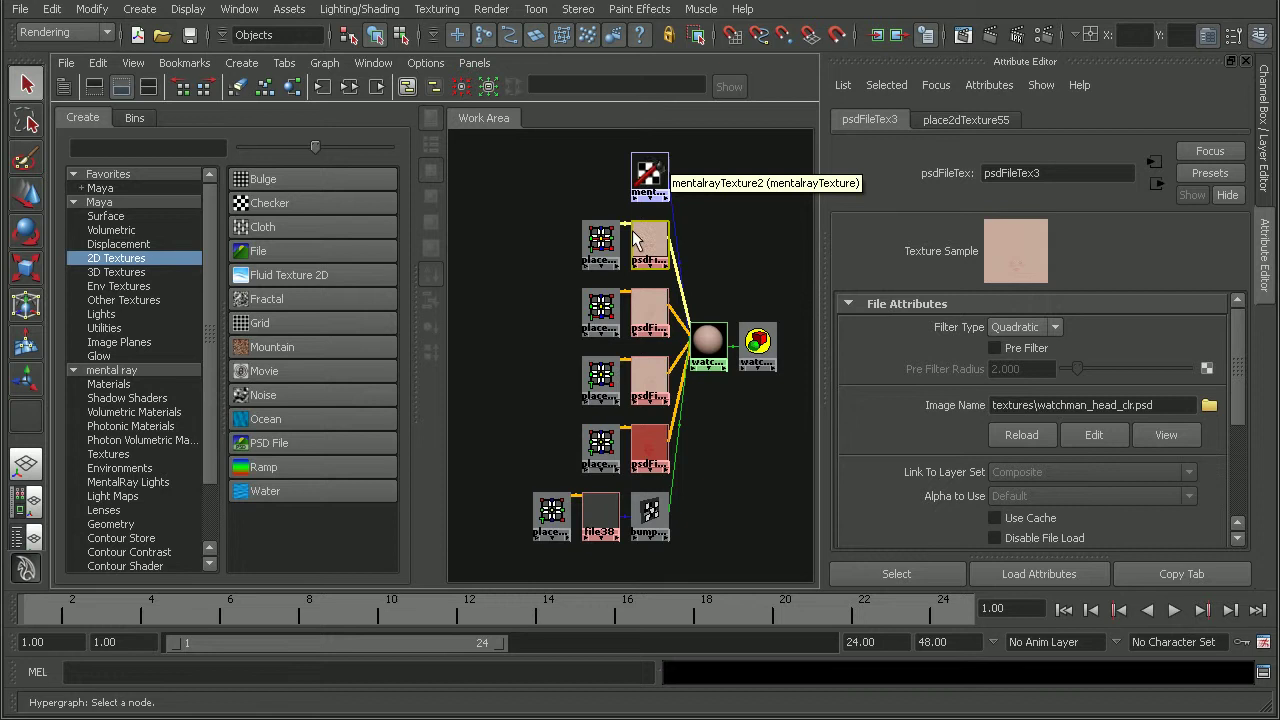
- Re-render the watchman's head with mental ray and move the Render View window aside
left_click(963, 35)
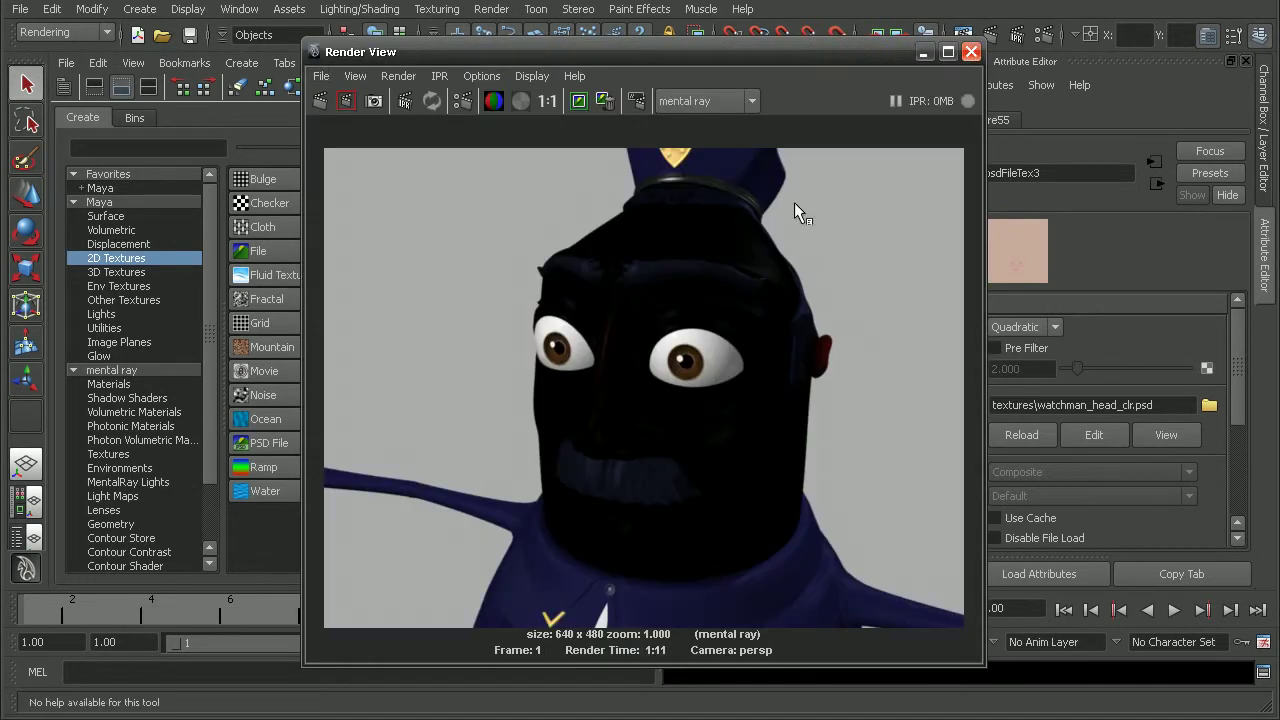
left_click(320, 100)
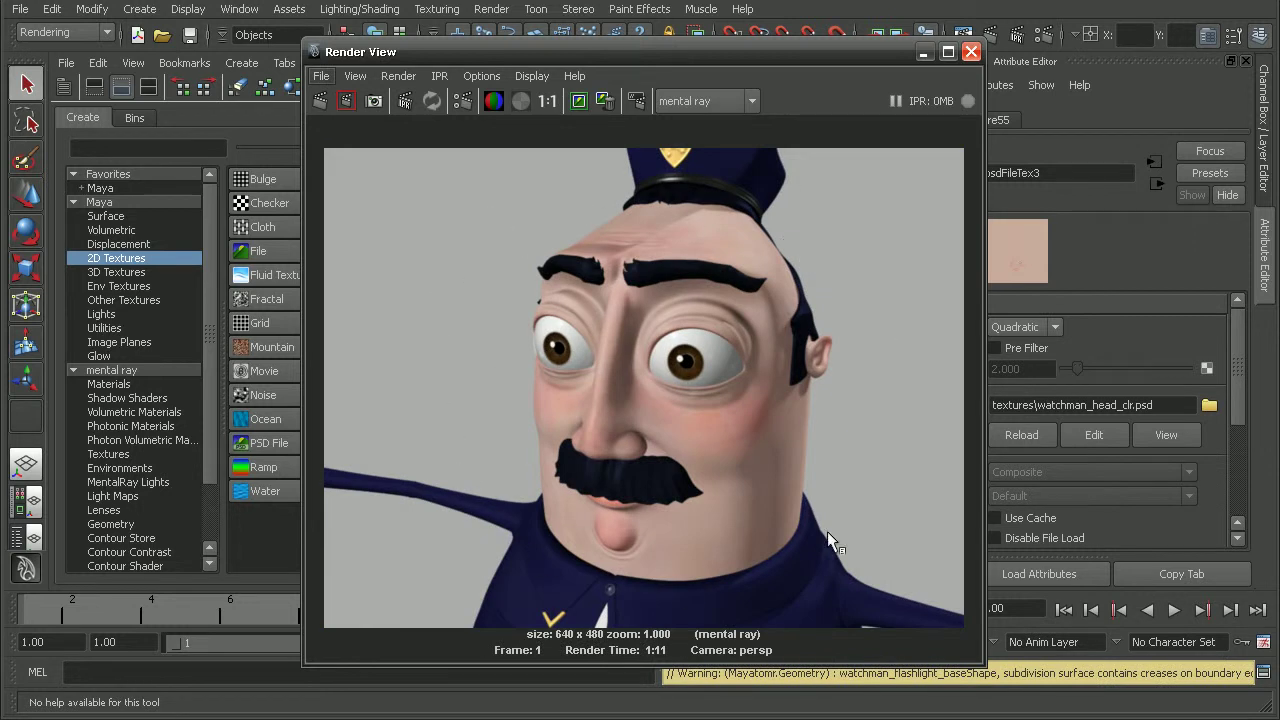
key("f")
left_click(674, 514)
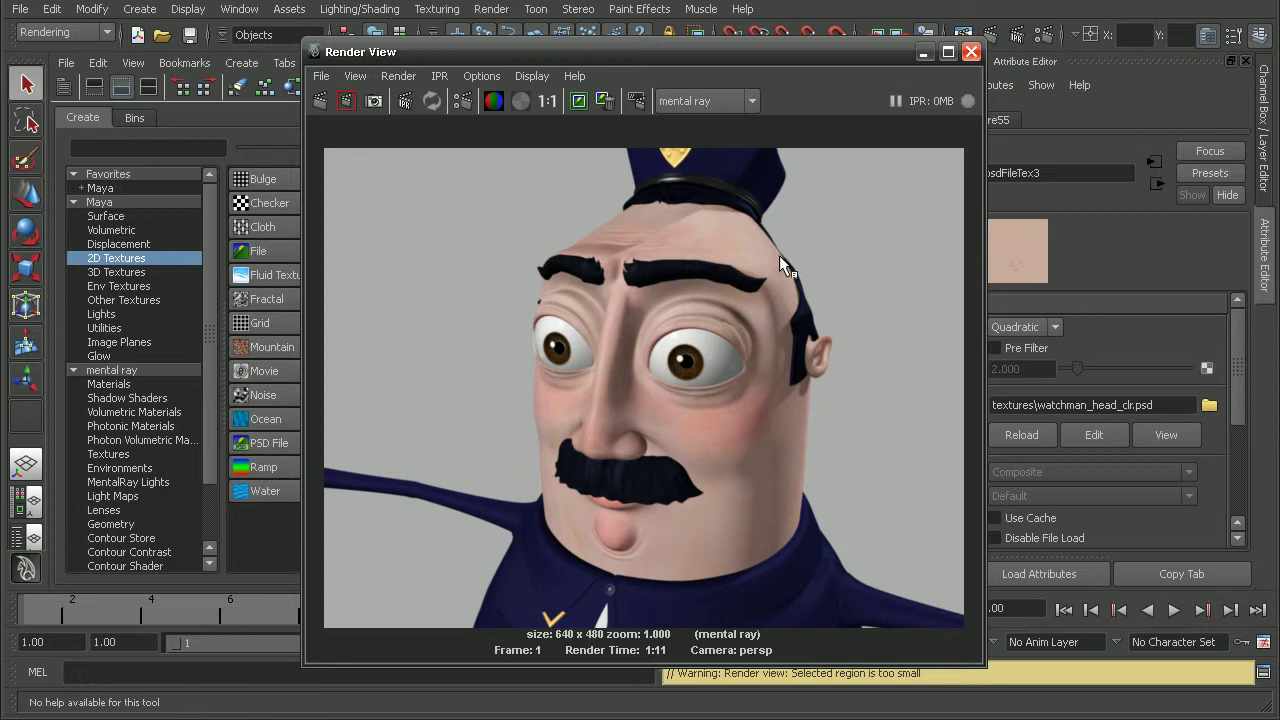
left_click_drag(591, 48, 748, 46)
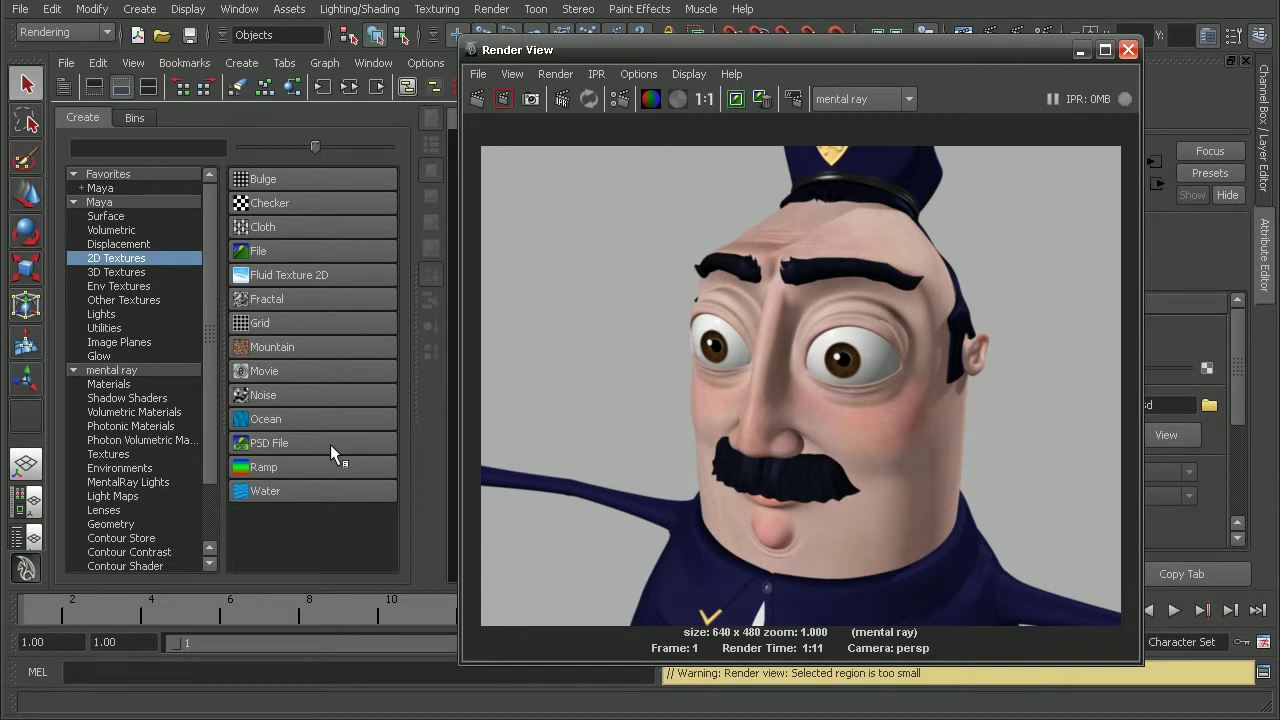